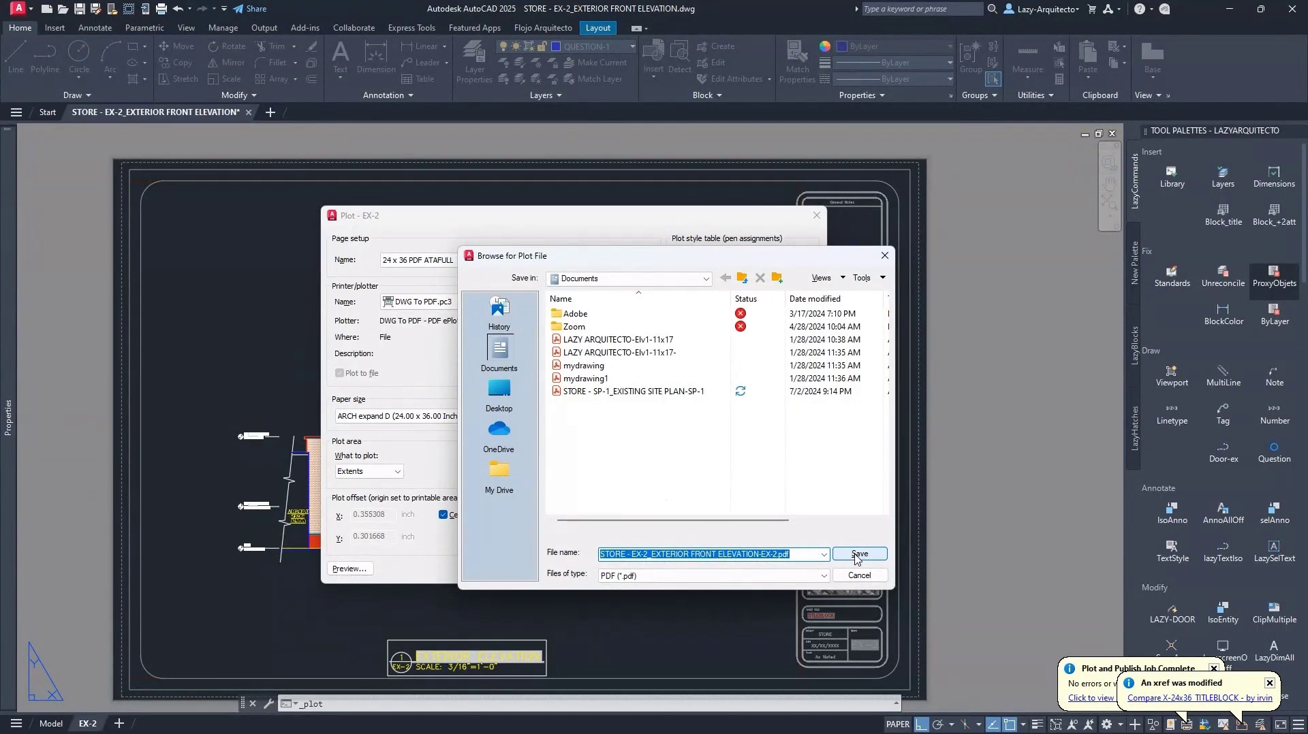
# Save the plot as STORE - EX-2_EXTERIOR FRONT ELEVATION-EX-2.pdf and inspect the title block's aerial image in the PDF.
pyautogui.click(859, 555)
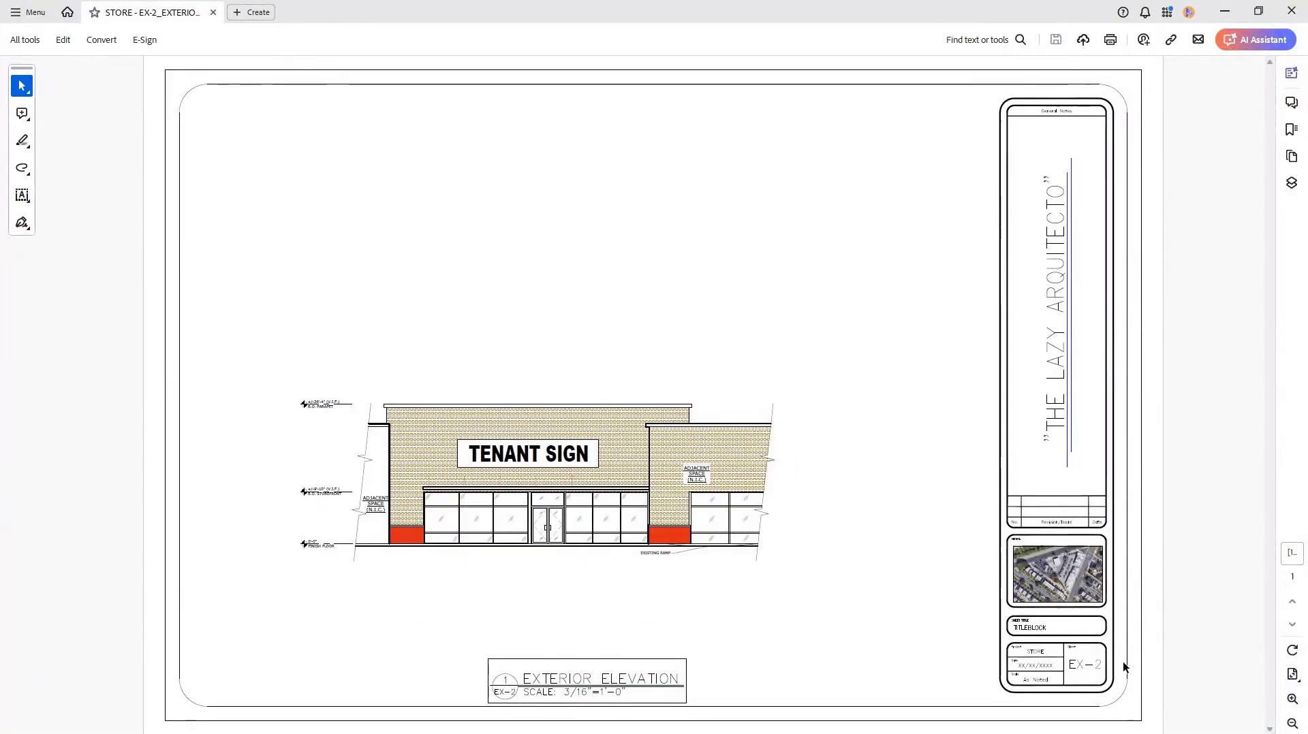
pyautogui.keyDown('ctrl'); pyautogui.scroll(4, 1124, 665); pyautogui.keyUp('ctrl')
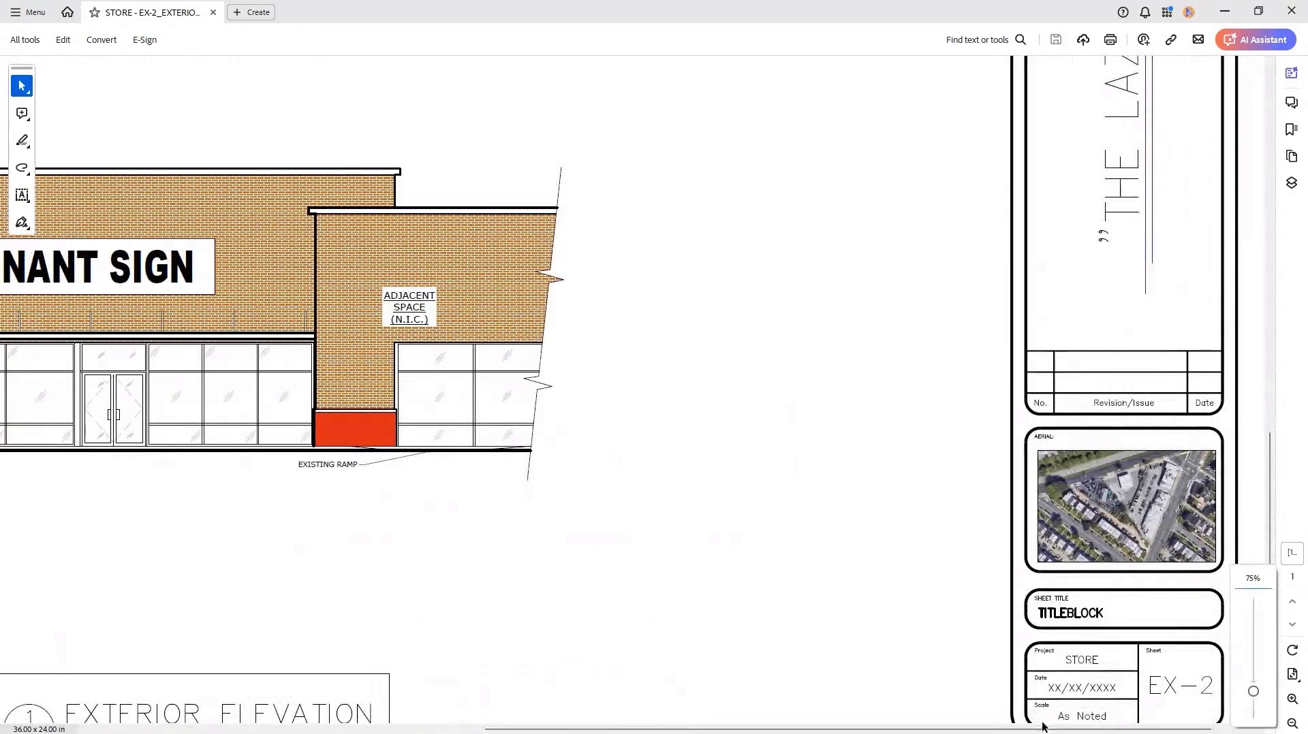
pyautogui.keyDown('shift'); pyautogui.hscroll(2, 1145, 590); pyautogui.keyUp('shift')
pyautogui.keyDown('ctrl'); pyautogui.scroll(3, 1145, 590); pyautogui.keyUp('ctrl')
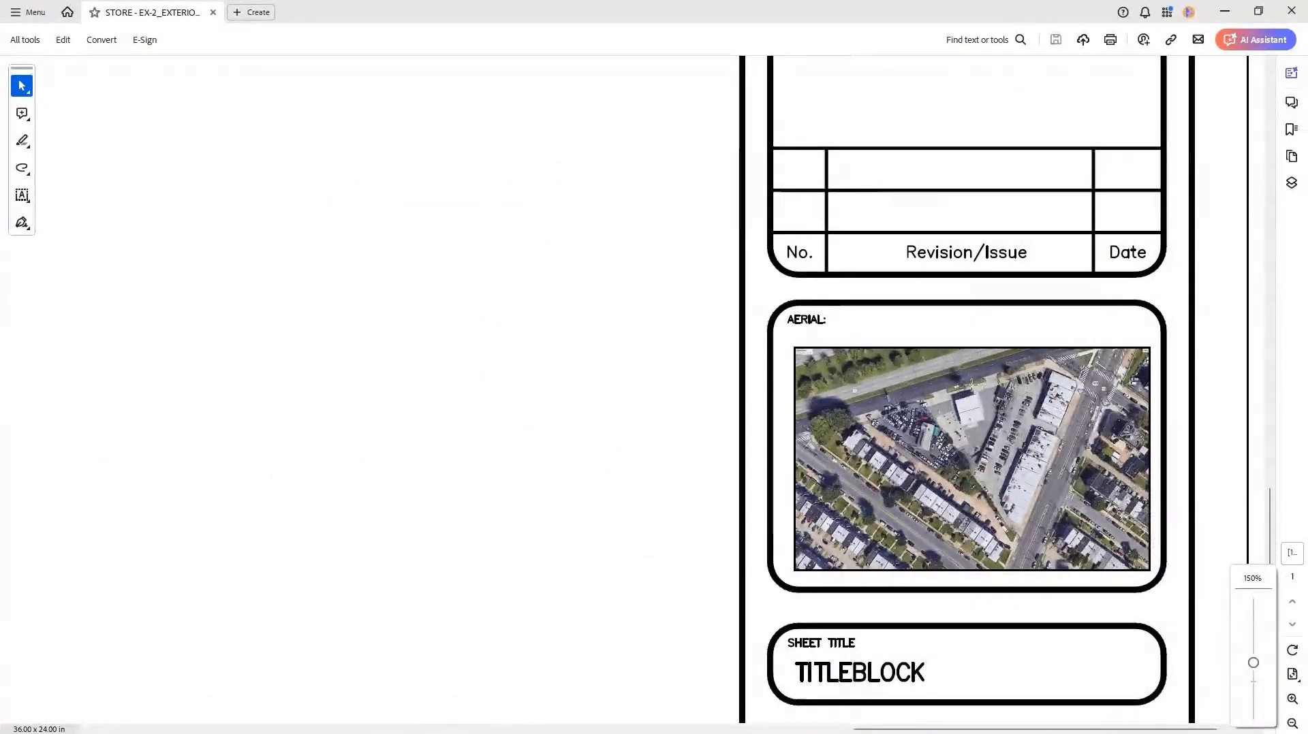
pyautogui.hotkey('ctrl', '0')
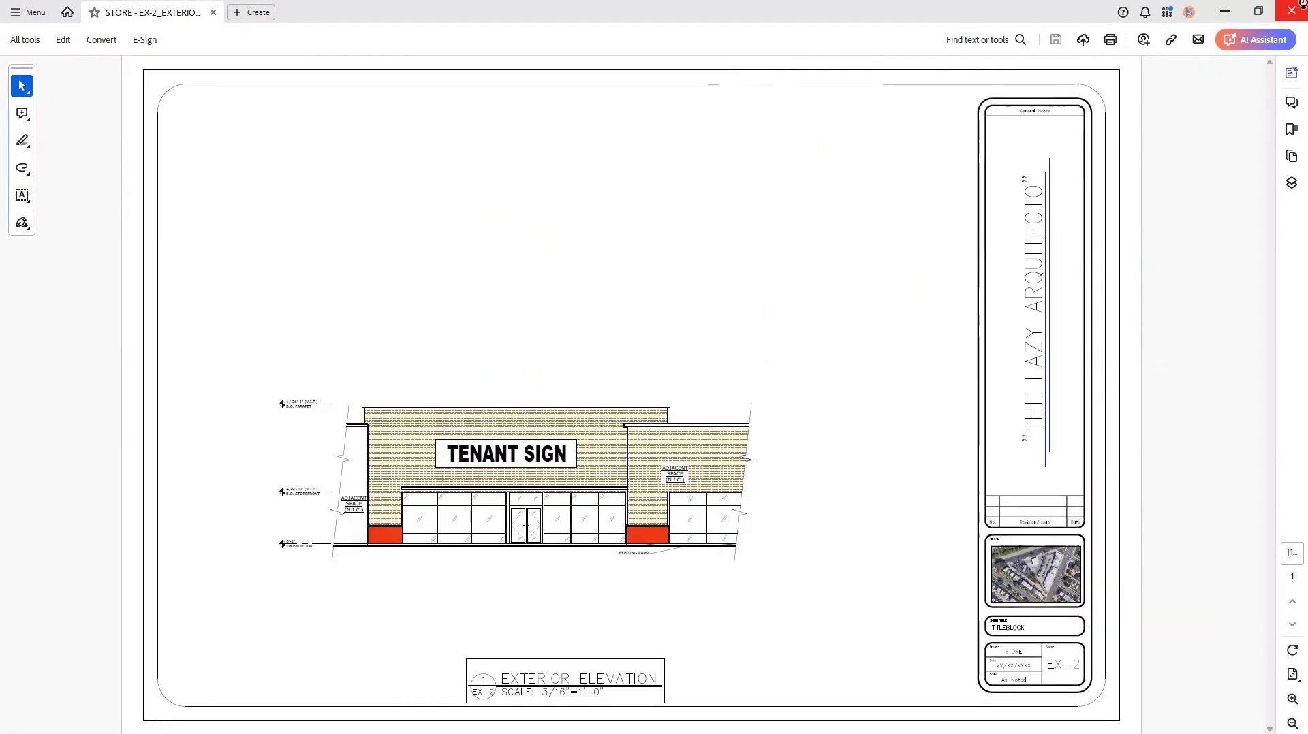
pyautogui.hotkey('alt', 'F4')
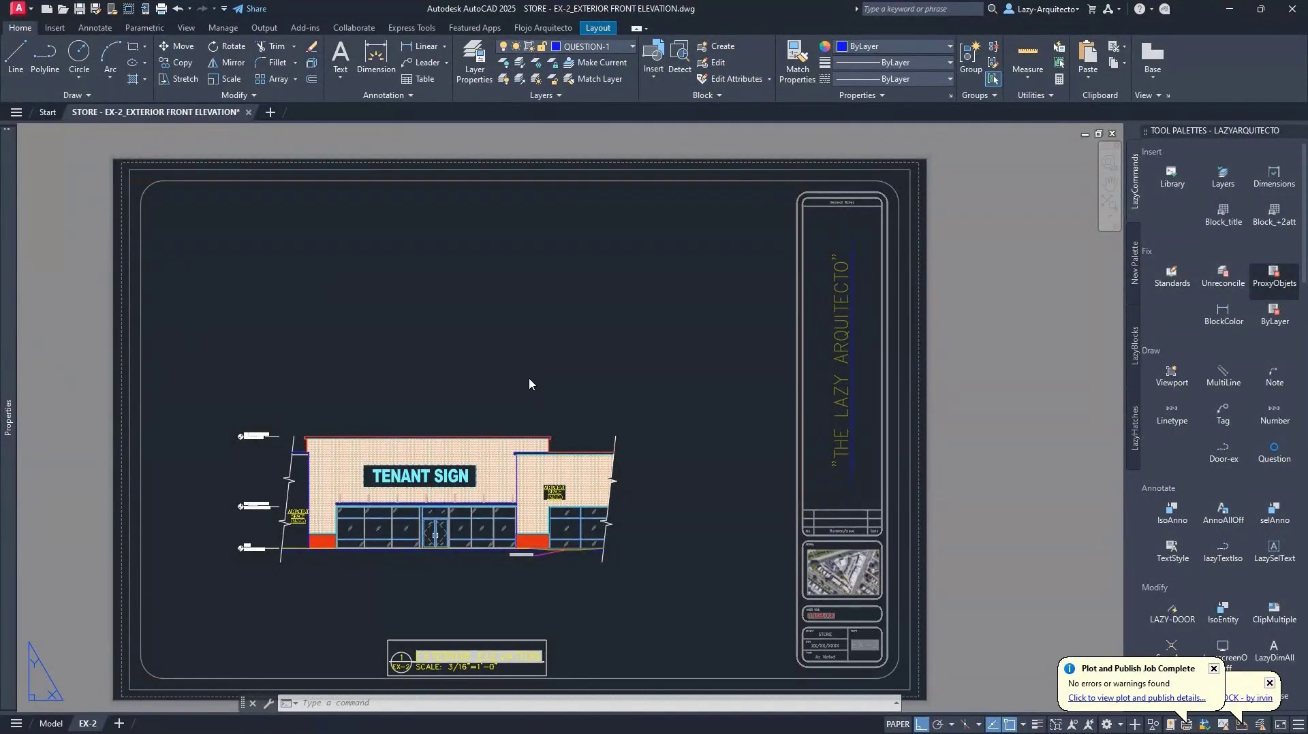
# Run the FRAME command for the title block's aerial image and close the Plot dialog without plotting.
pyautogui.click(528, 378)
pyautogui.click(613, 441)
pyautogui.scroll(8, 831, 545)
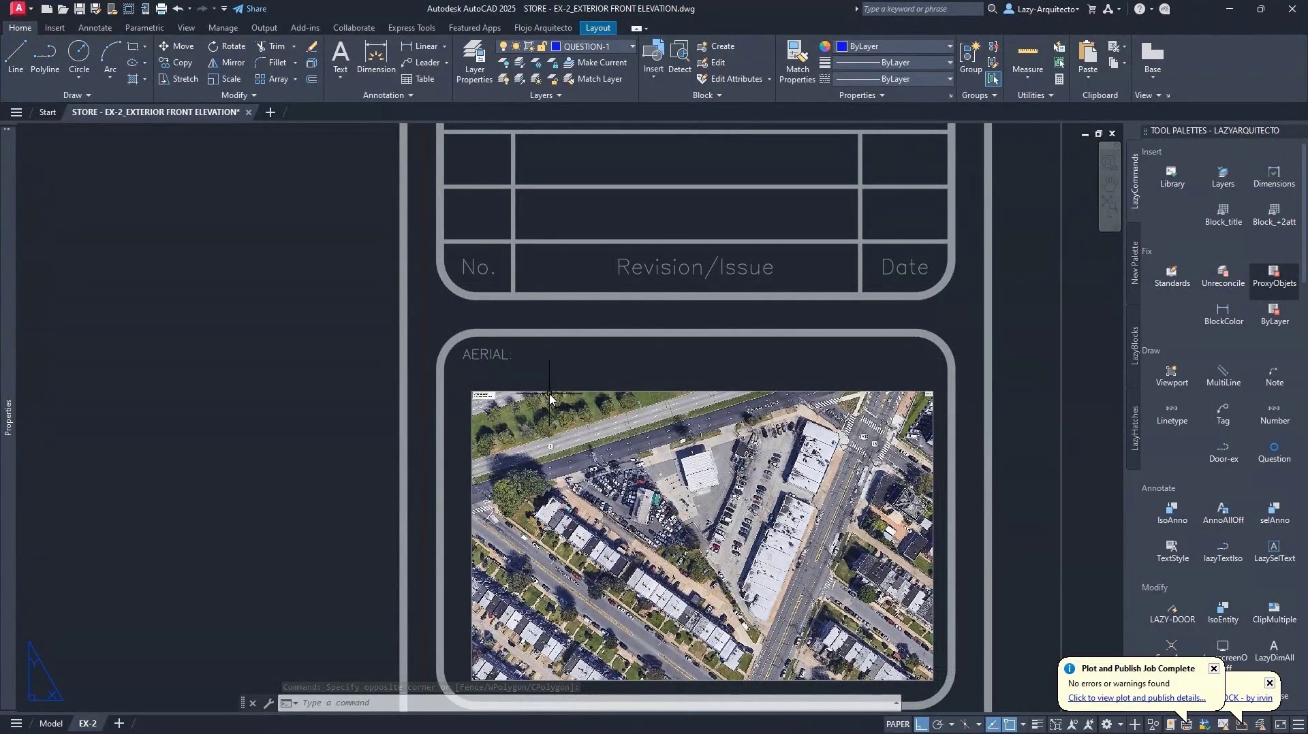
pyautogui.write('FRAME')
pyautogui.press('Return')
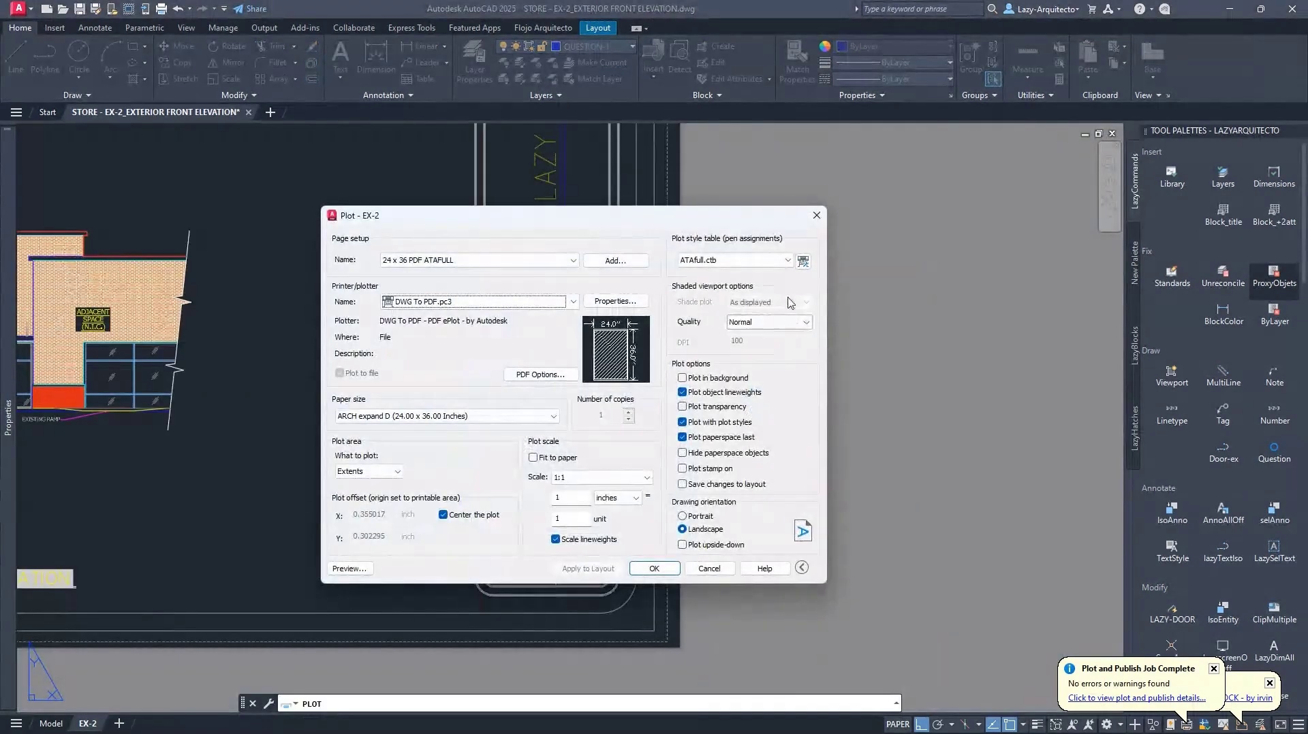
pyautogui.click(816, 215)
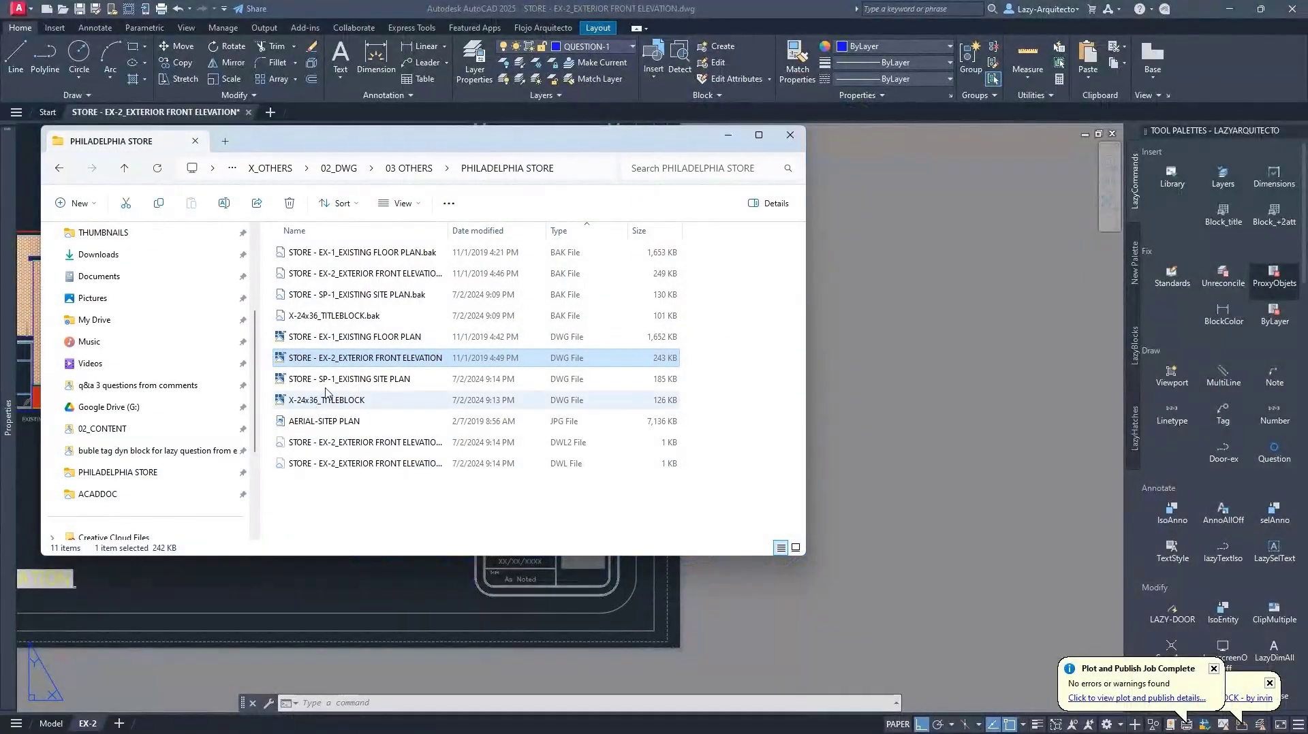
# Open the STORE - EX-1_EXISTING FLOOR PLAN drawing from the PHILADELPHIA STORE folder.
pyautogui.click(355, 339)
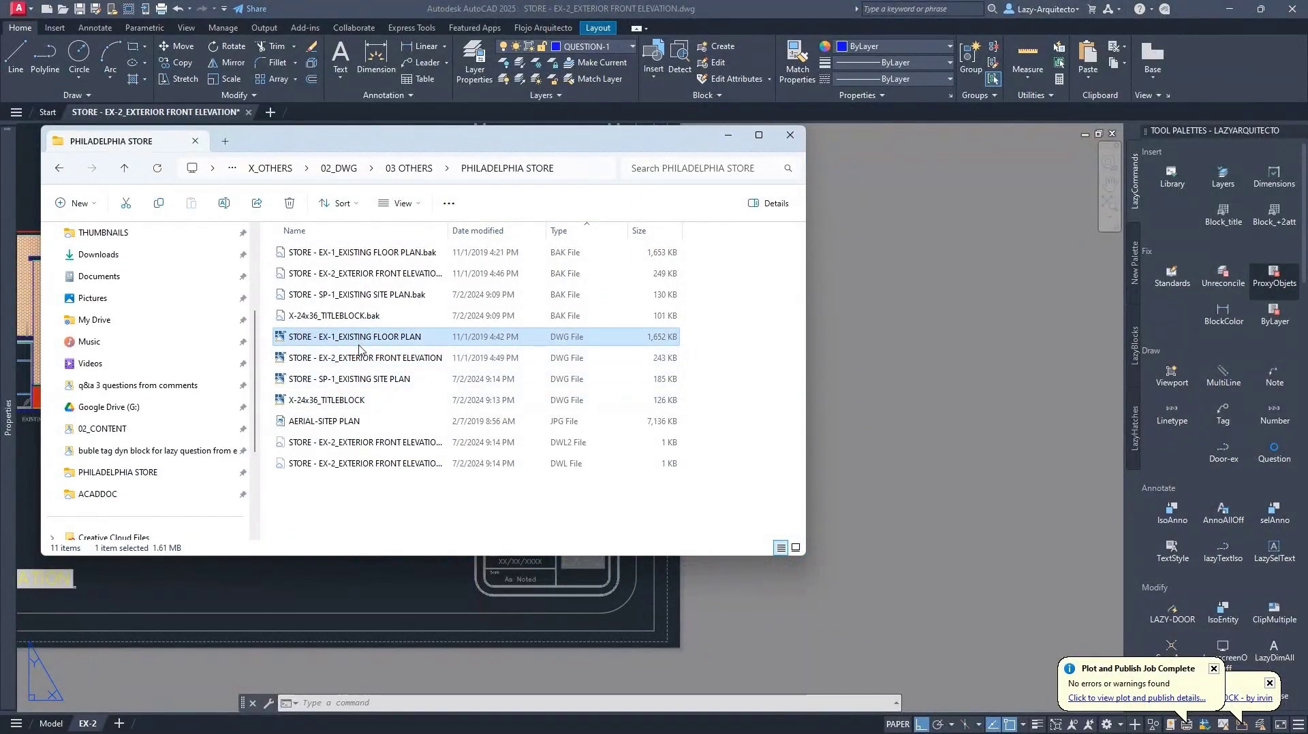
pyautogui.doubleClick(356, 339)
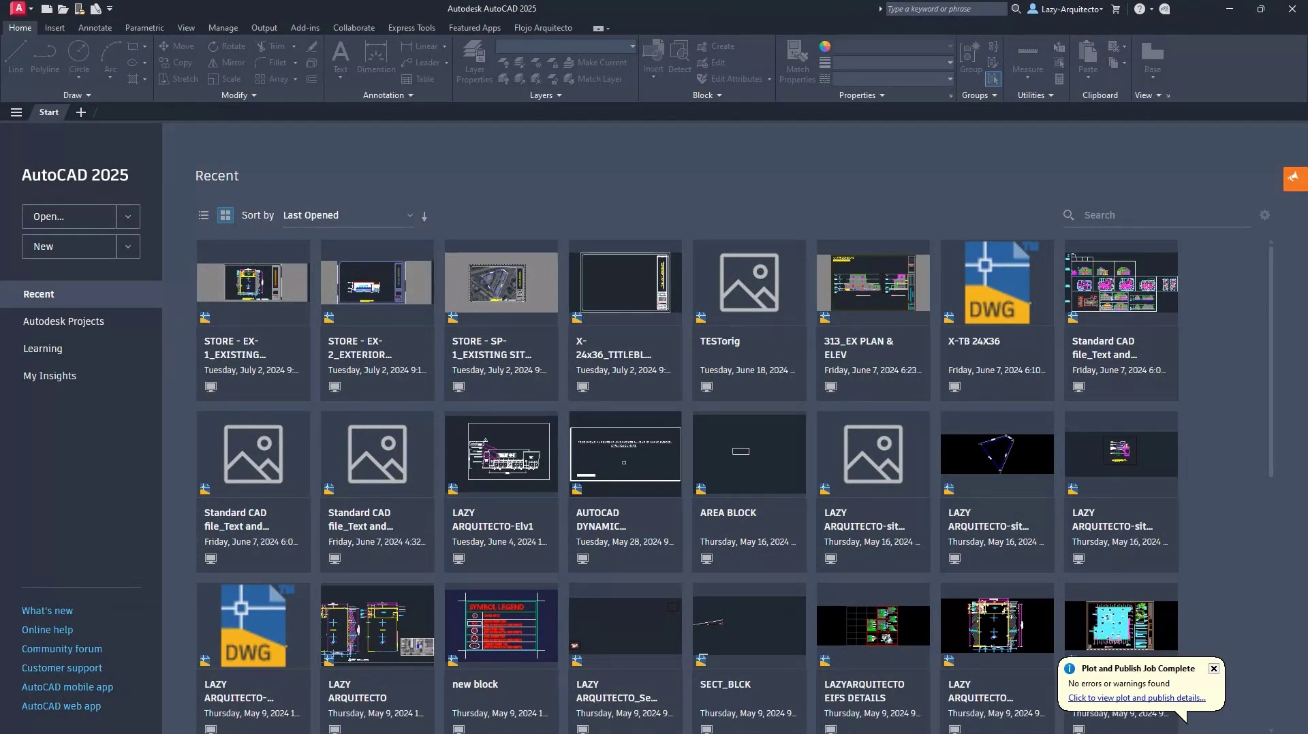
# Open the ACADDOC folder inside 01_AUTOCAD in File Explorer.
pyautogui.moveTo(0, 194); pyautogui.dragTo(549, 159)
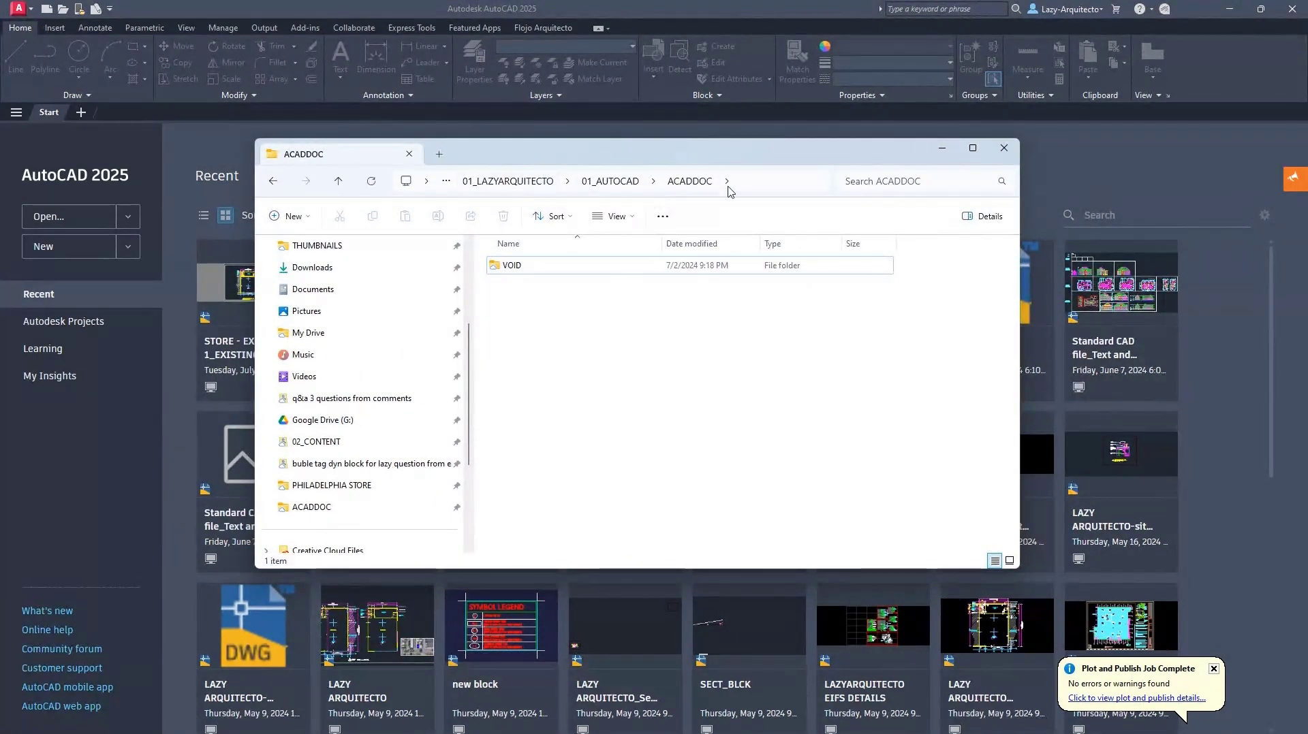
pyautogui.click(609, 180)
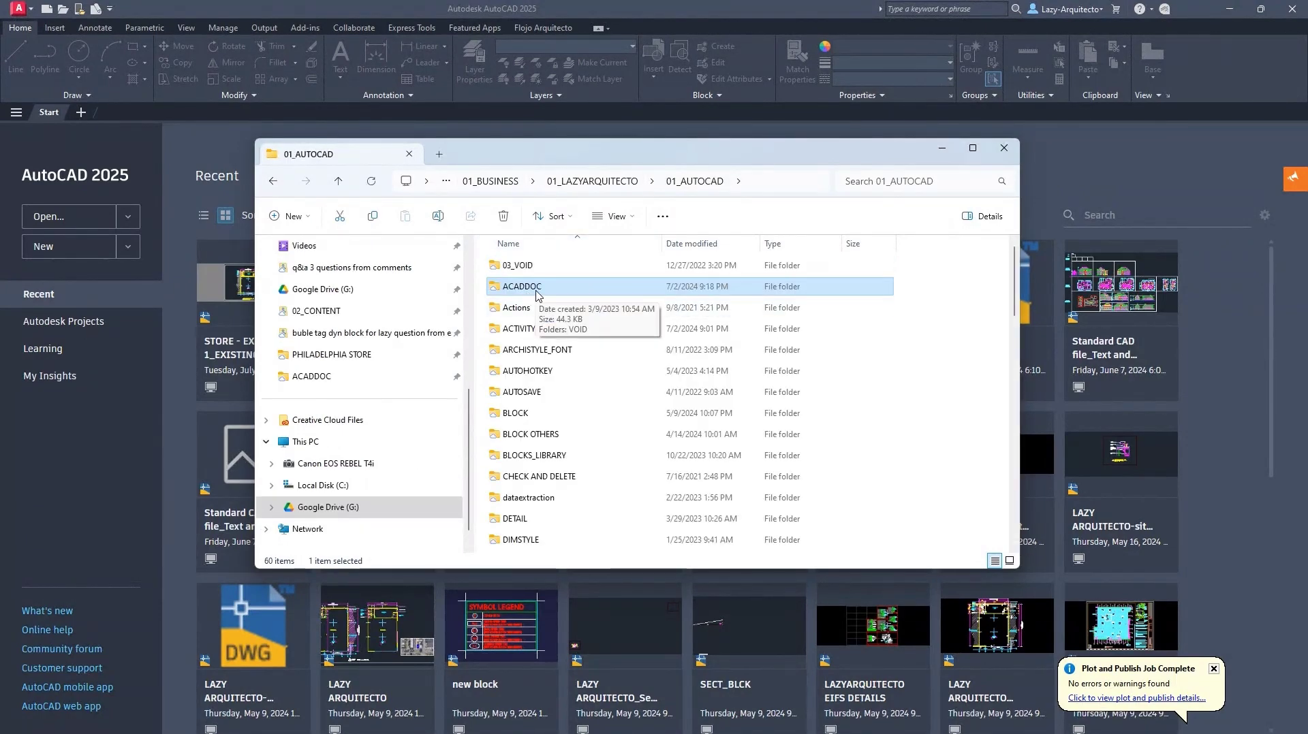
pyautogui.doubleClick(536, 290)
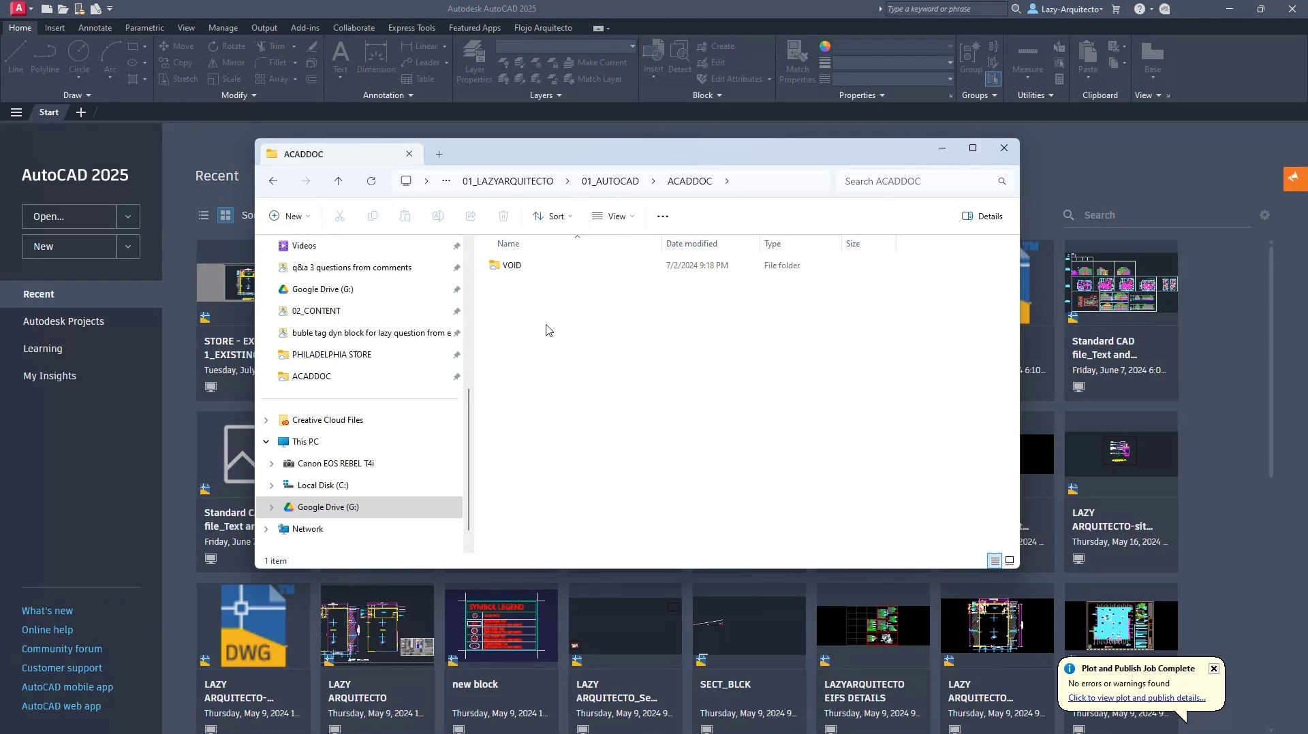
# Create a new text document with the default name in the ACADDOC folder and open it in Notepad.
pyautogui.rightClick(523, 310)
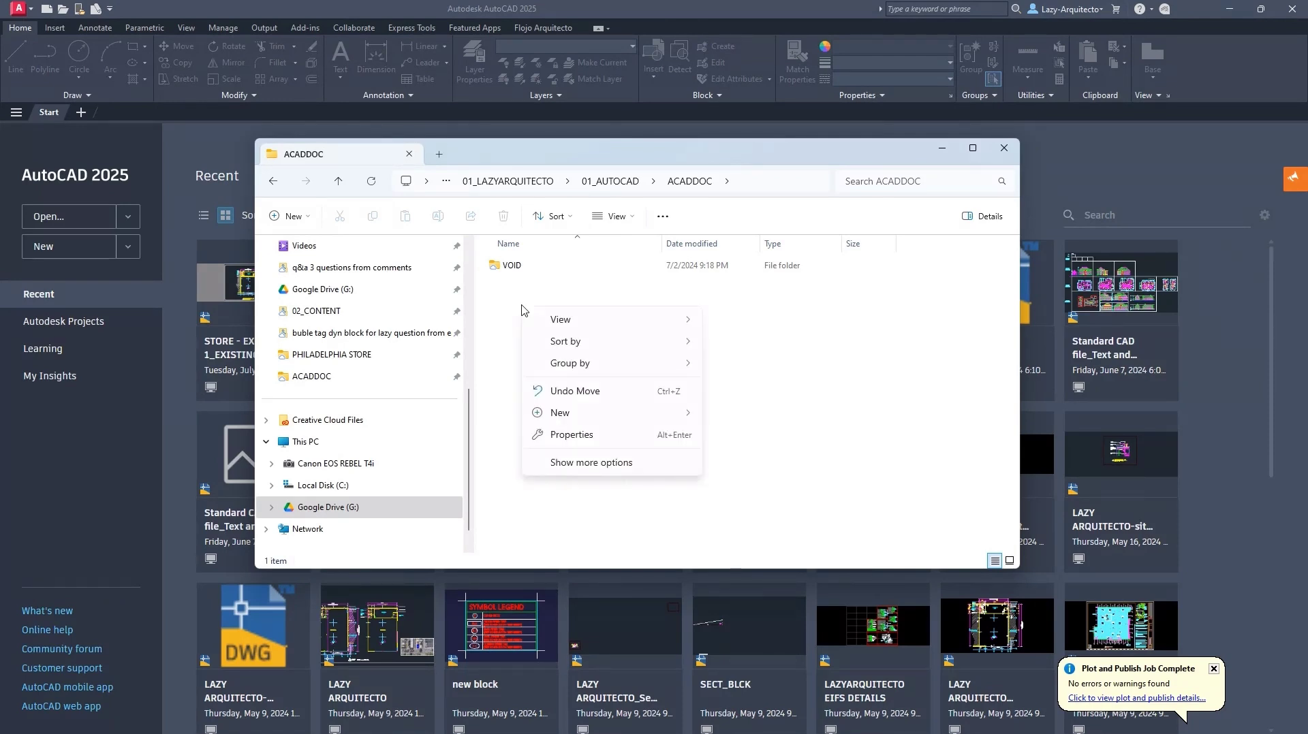
pyautogui.moveTo(543, 318)
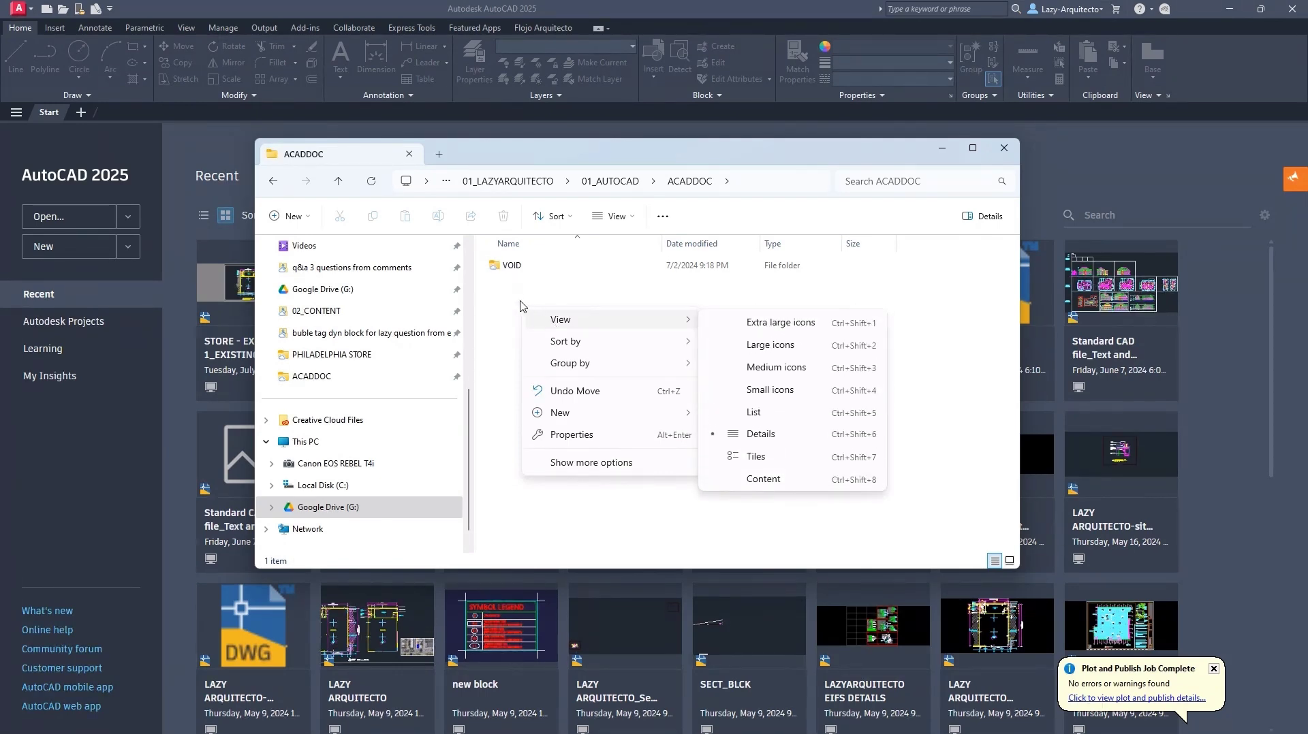
pyautogui.rightClick(513, 301)
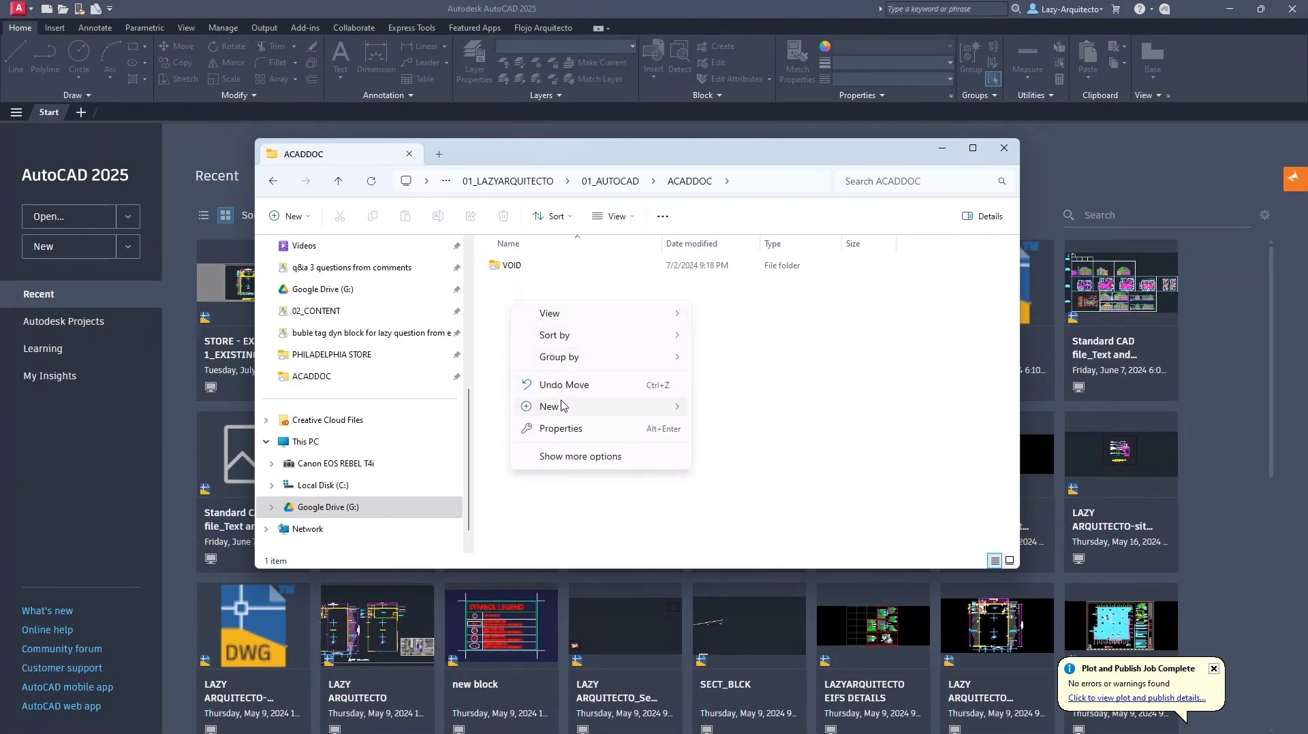
pyautogui.moveTo(563, 406)
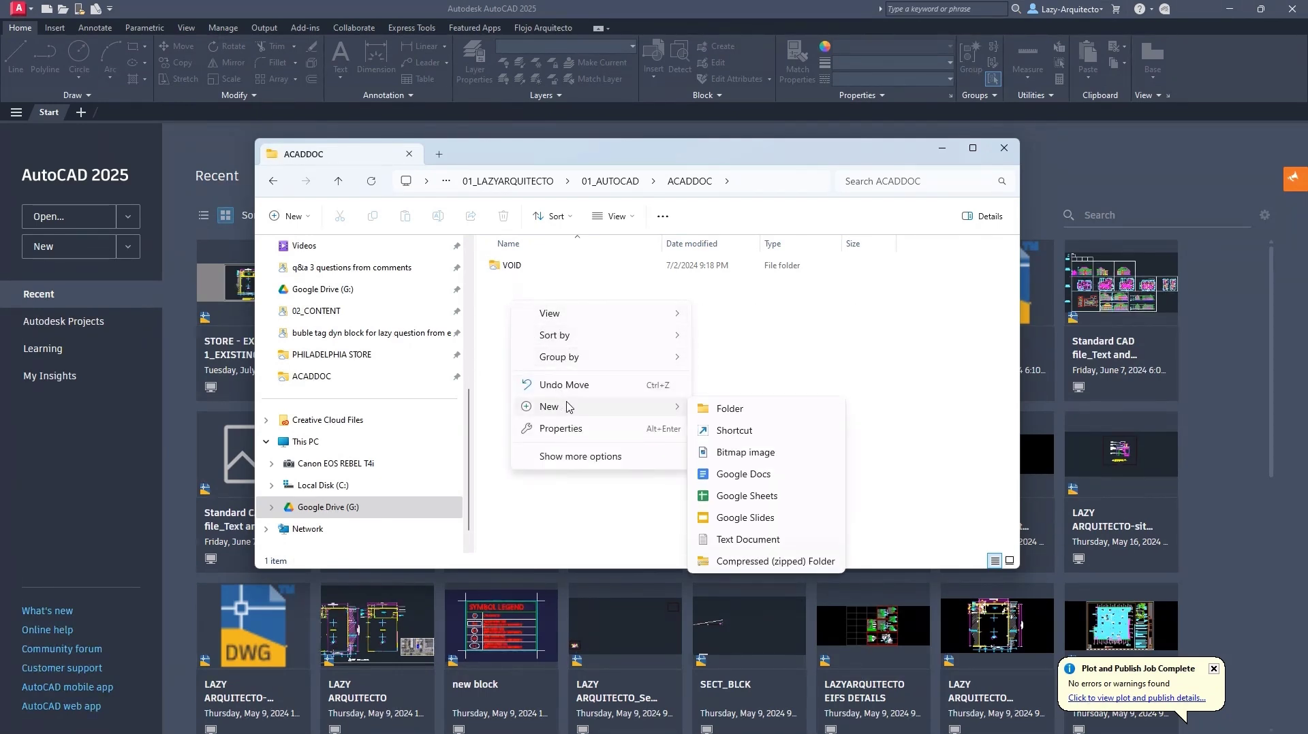
pyautogui.click(750, 539)
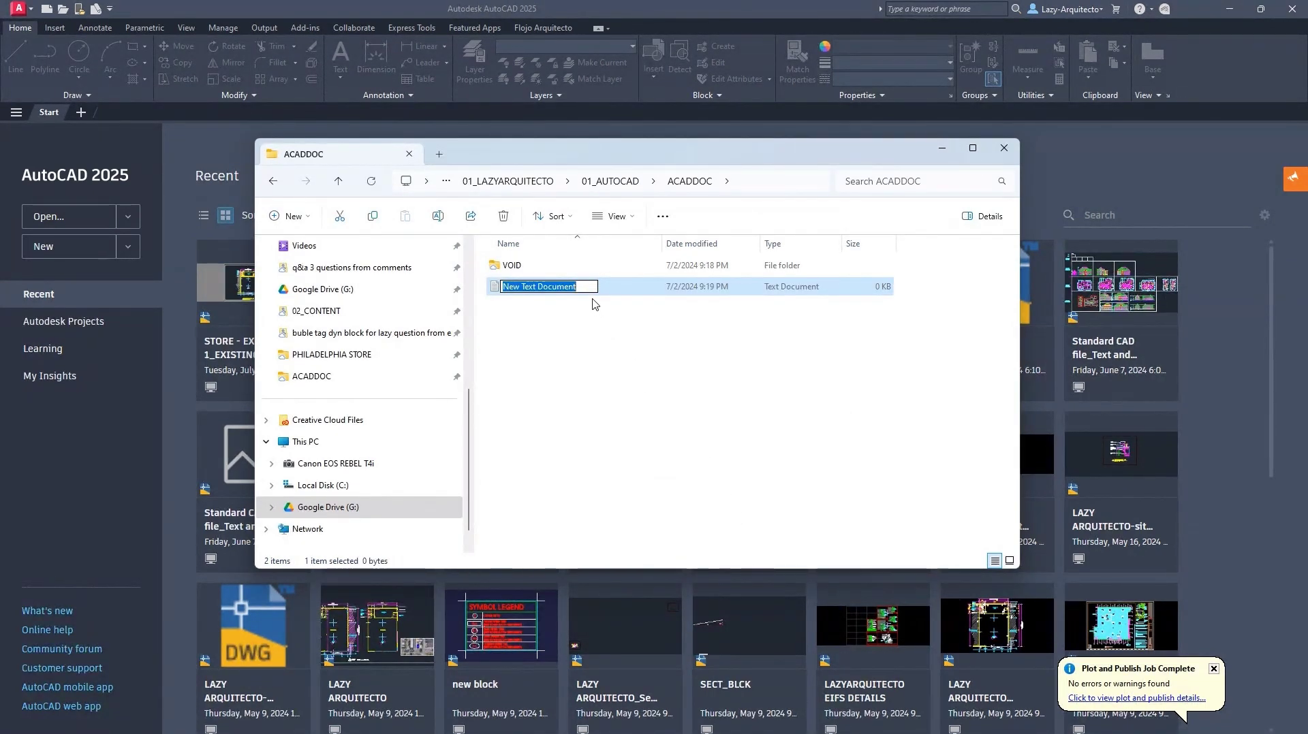
pyautogui.press('Return')
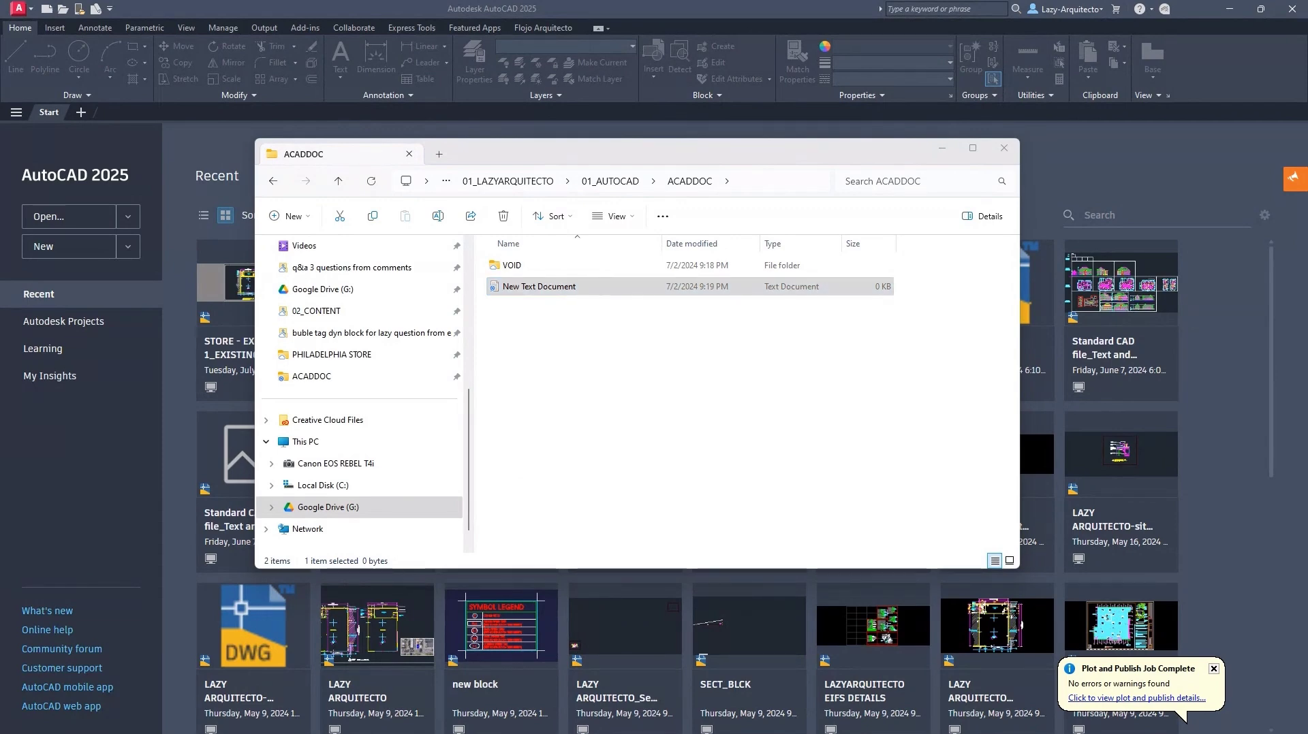
pyautogui.press('Return')
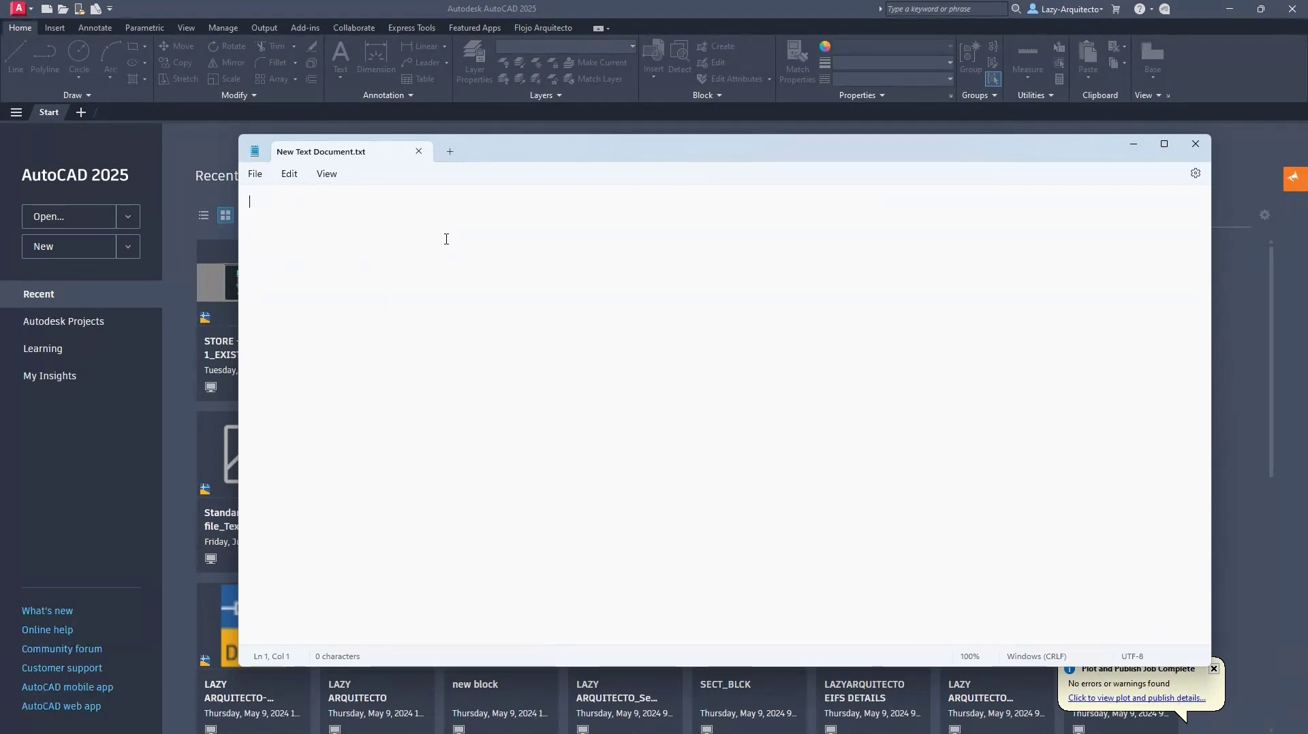
# Save the blank document as ACADDOC.LSP in the ACADDOC folder with the All files type, and close Notepad.
pyautogui.click(257, 175)
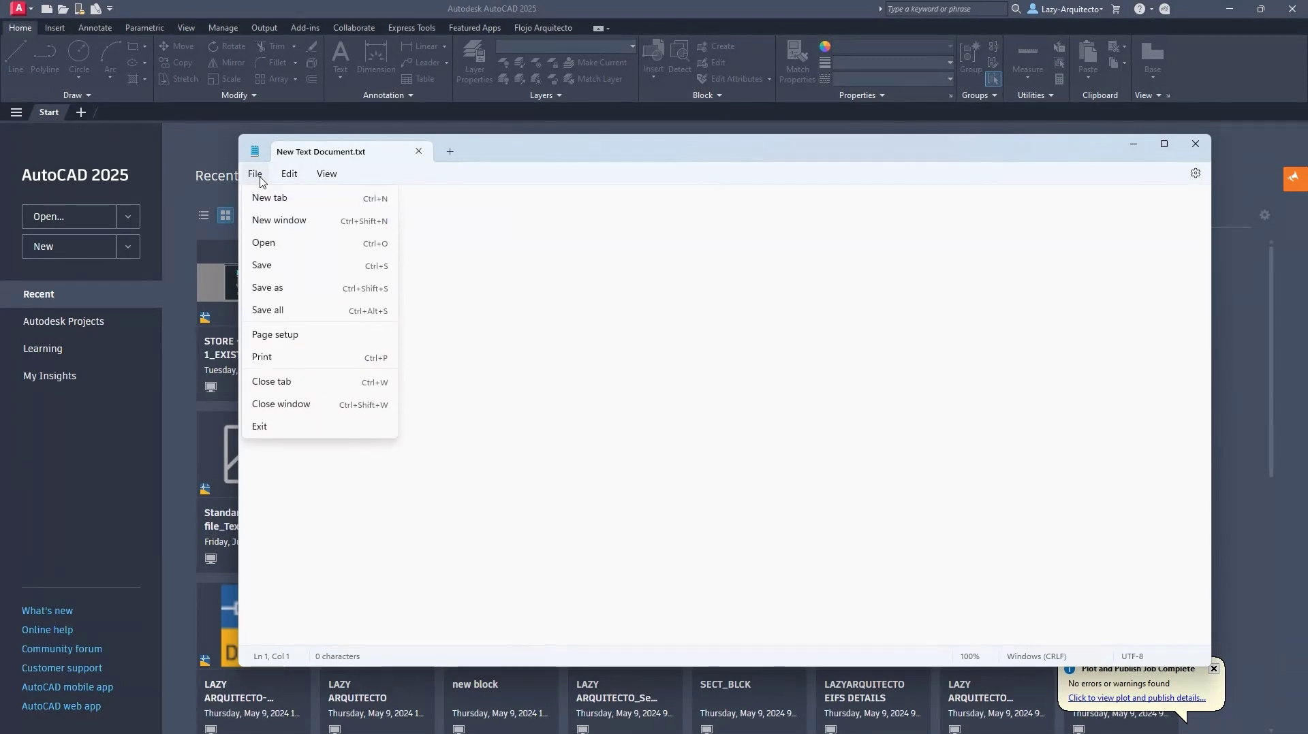
pyautogui.click(262, 287)
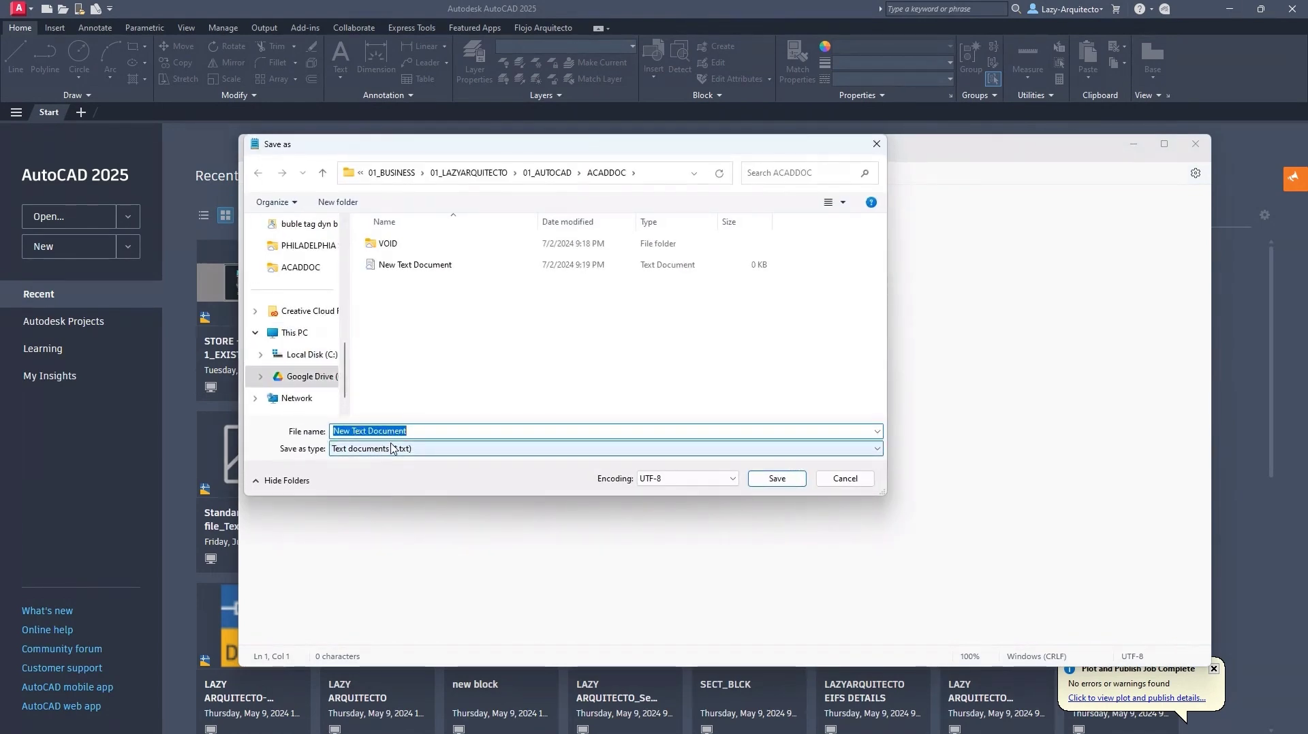
pyautogui.write('A')
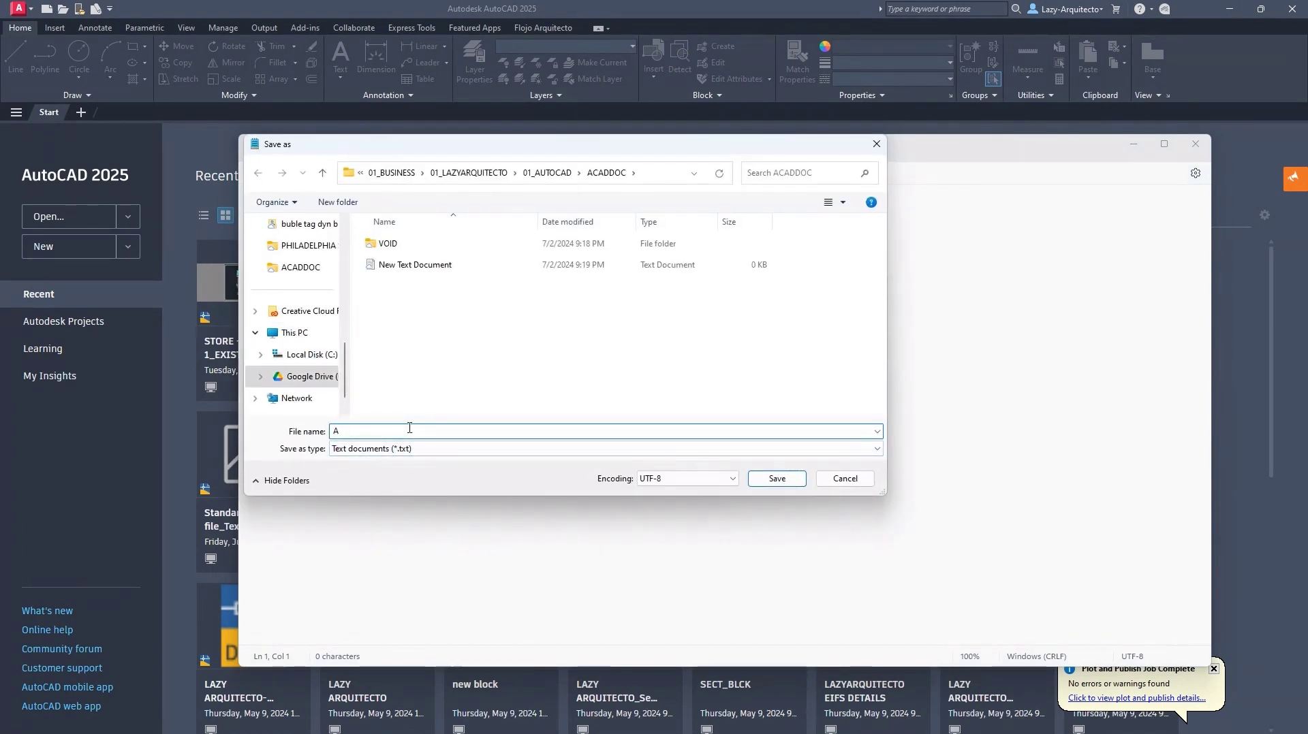
pyautogui.write('CADDOC')
pyautogui.click(436, 449)
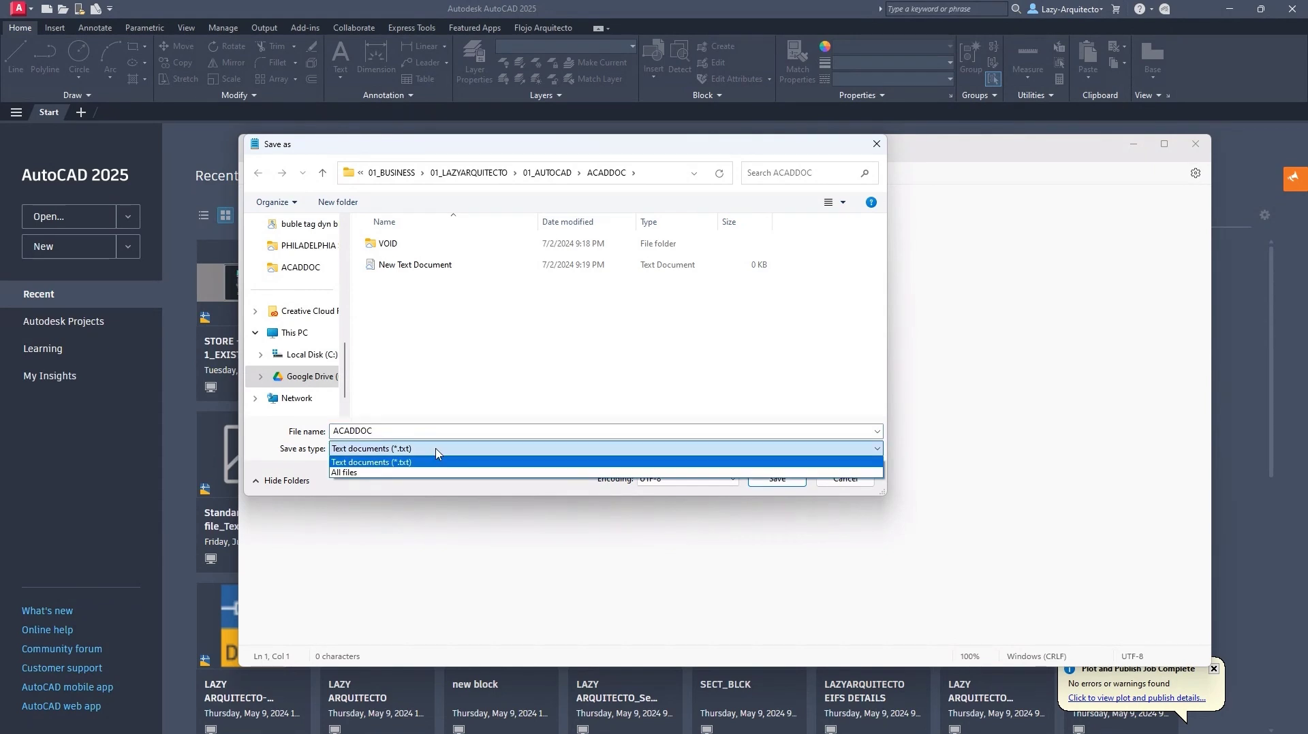
pyautogui.click(366, 475)
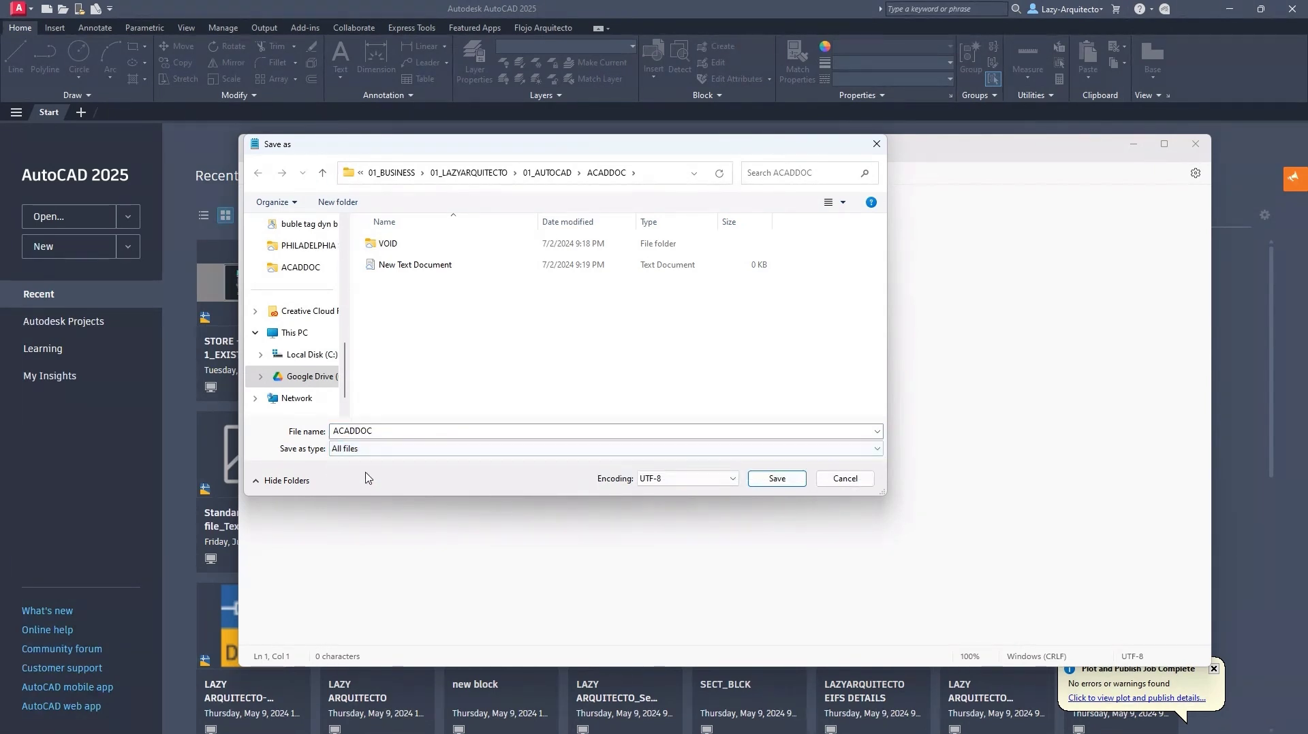
pyautogui.click(383, 432)
pyautogui.click(385, 433)
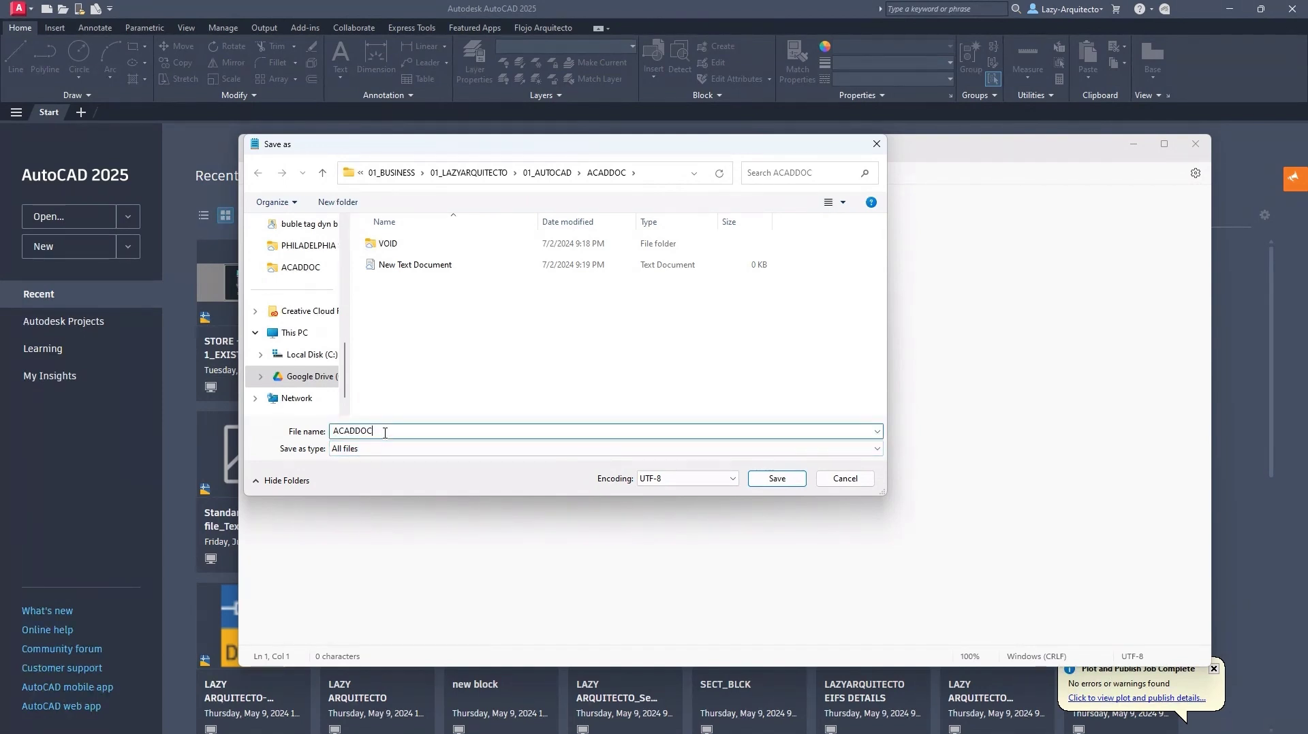
pyautogui.write('.LSP')
pyautogui.click(766, 485)
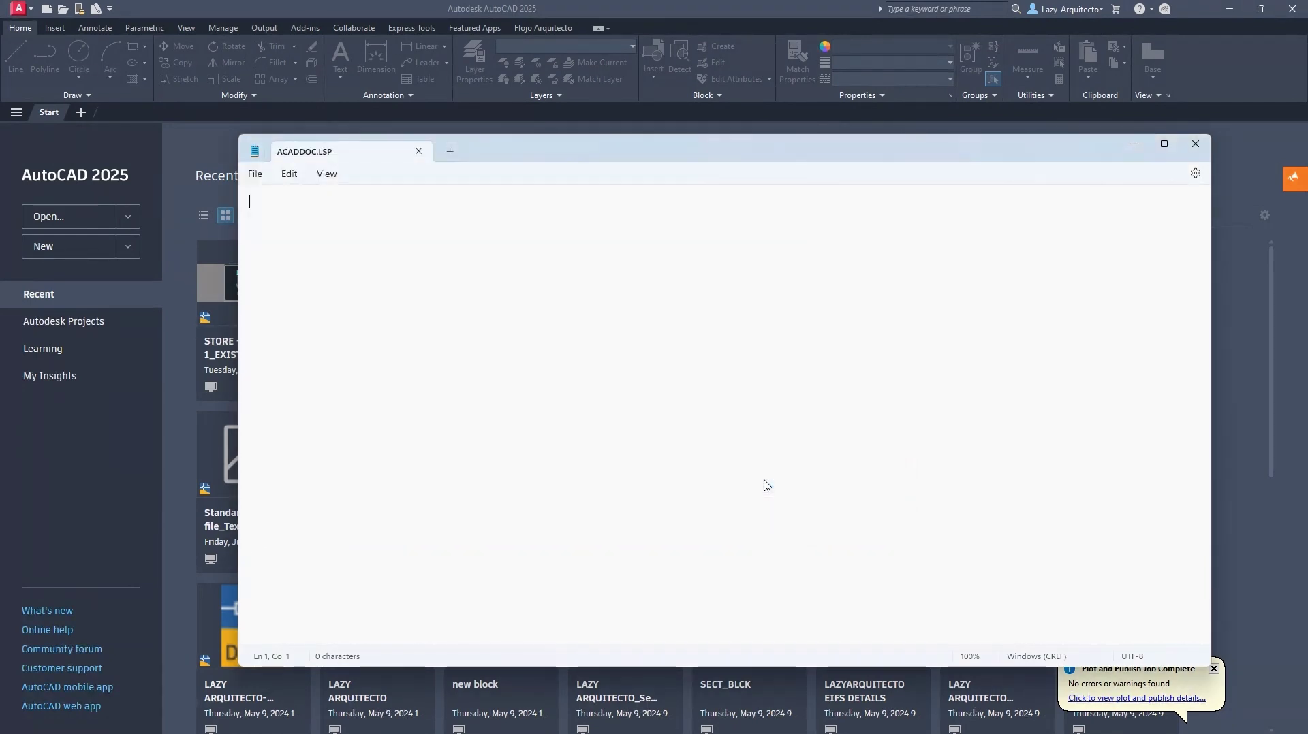
pyautogui.click(1195, 145)
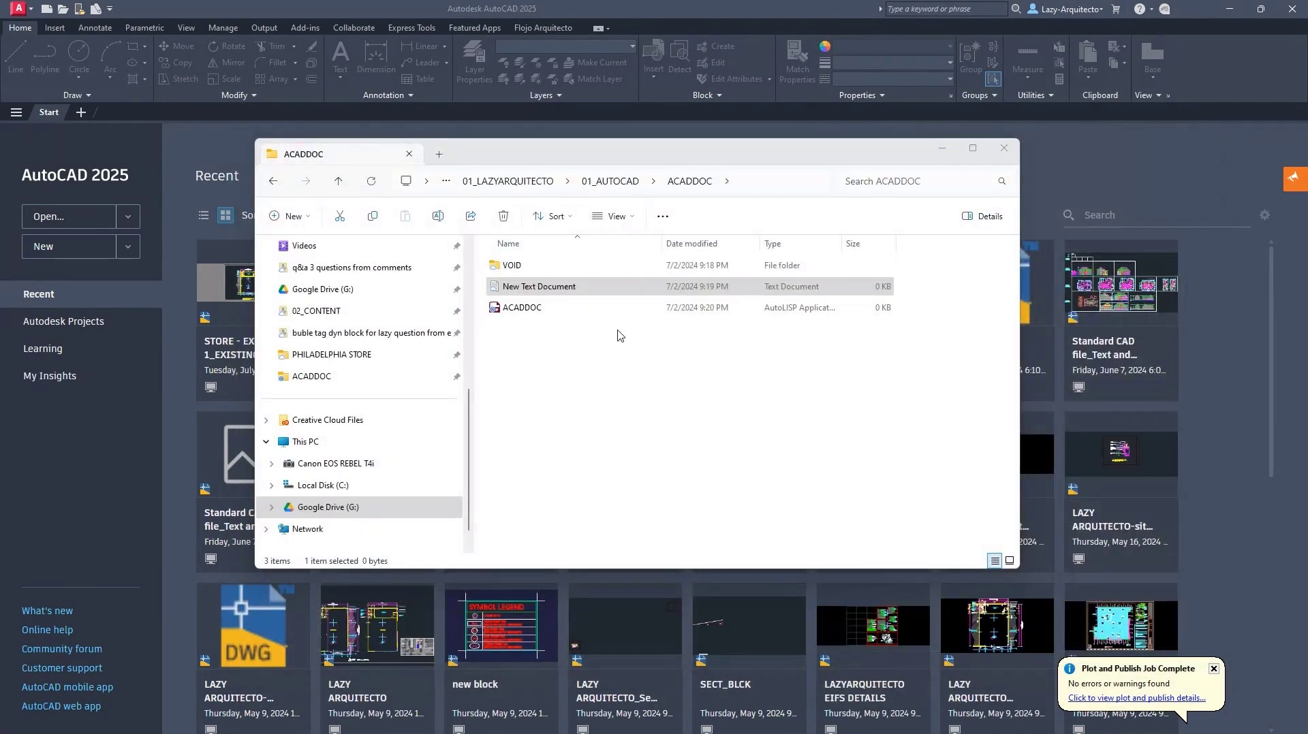
# Delete the leftover New Text Document from the ACADDOC folder.
pyautogui.click(526, 310)
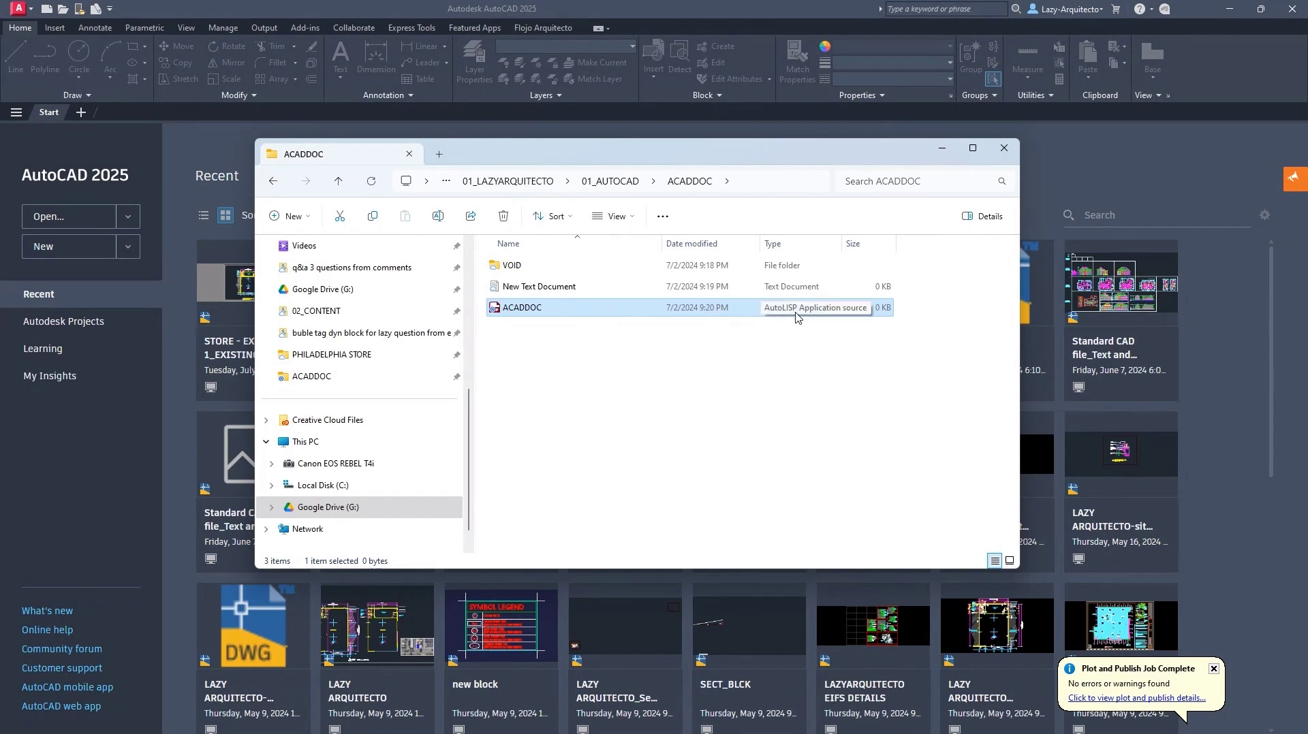
pyautogui.click(576, 286)
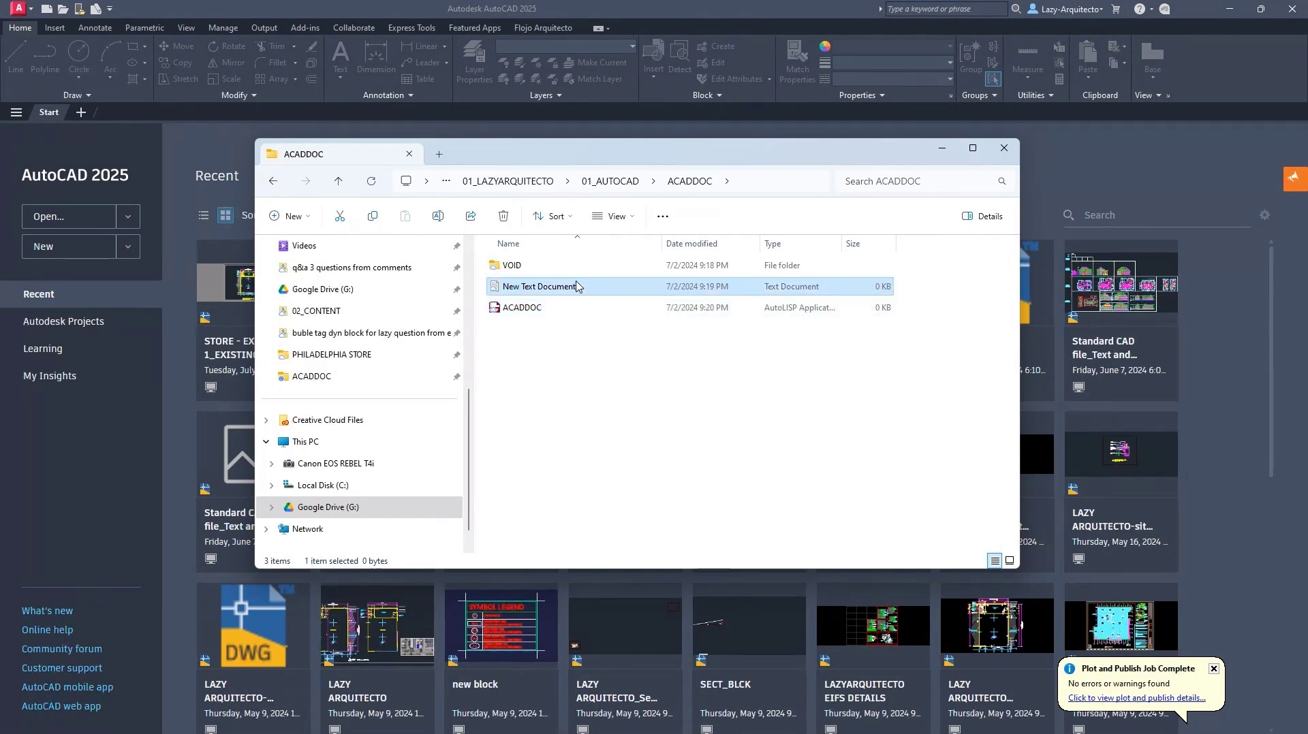
pyautogui.press('Delete')
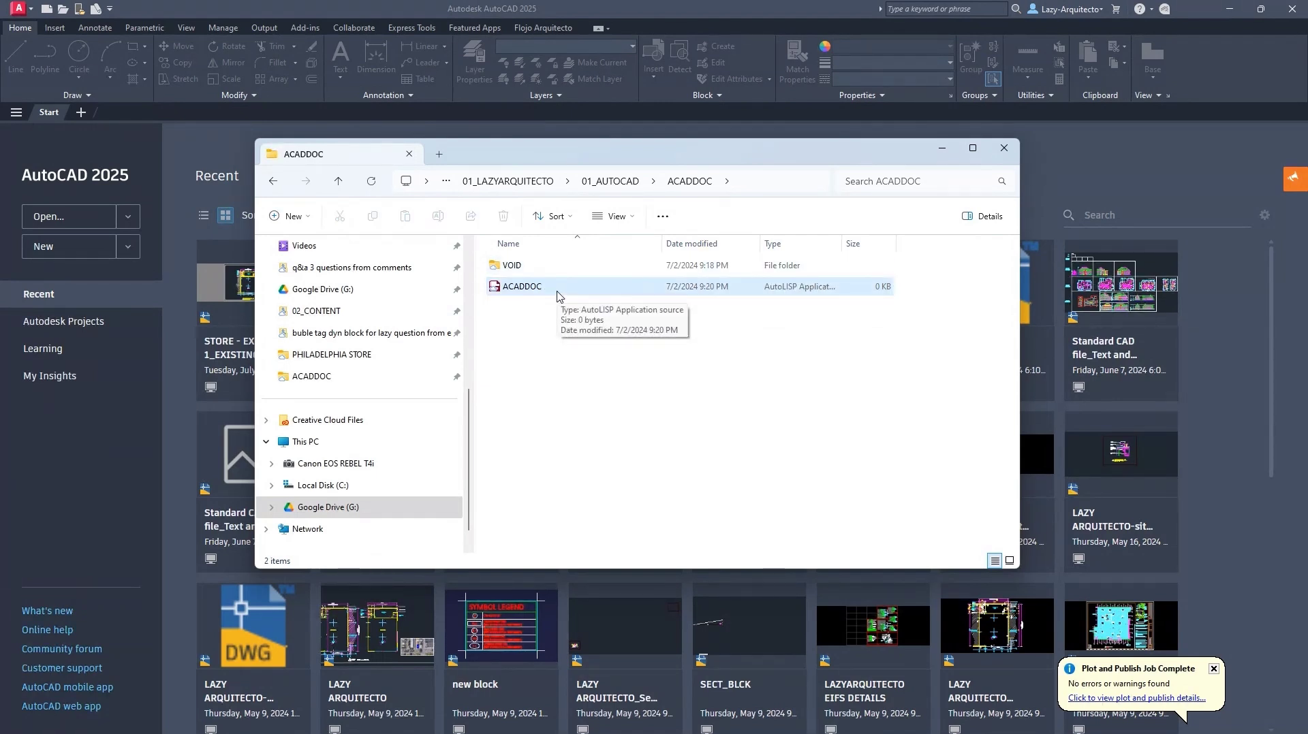
# Open ACADDOC.LSP in Notepad and begin a parenthesized SETVAR expression for the "FRAME" variable.
pyautogui.doubleClick(556, 292)
pyautogui.moveTo(672, 158); pyautogui.dragTo(620, 159)
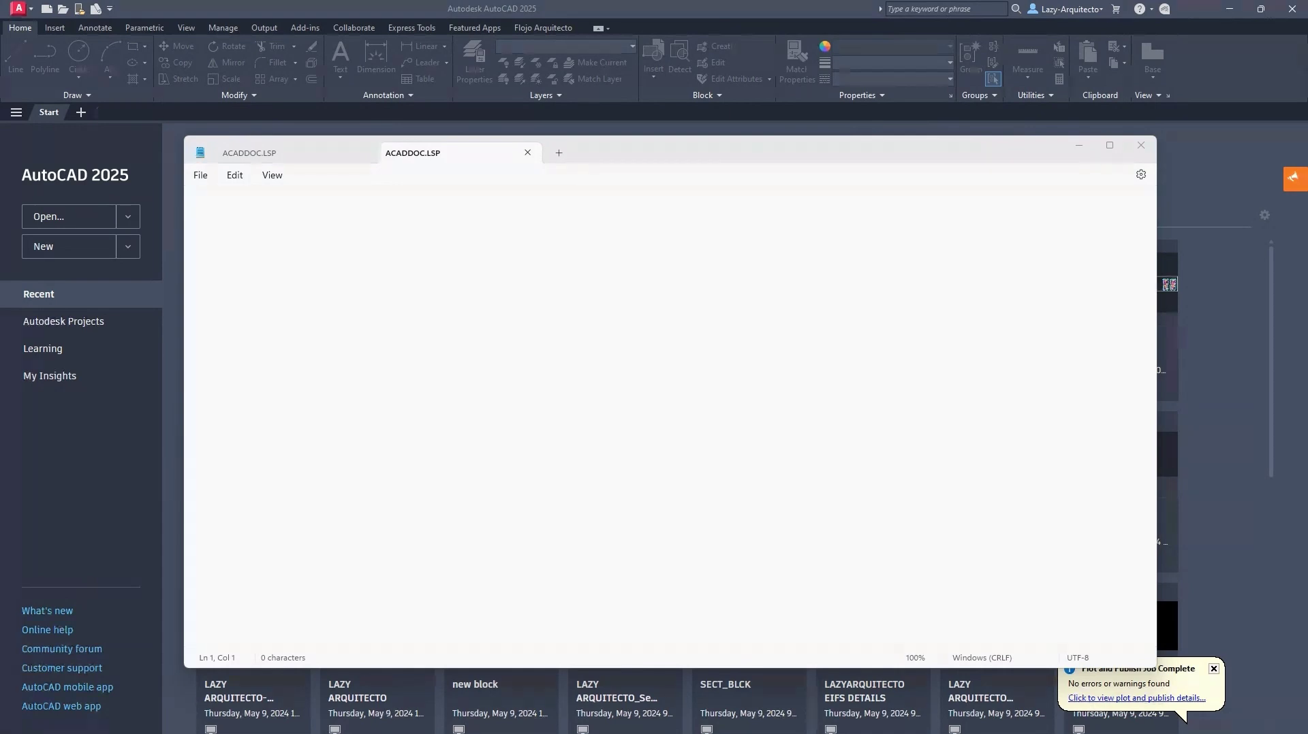
pyautogui.click(239, 219)
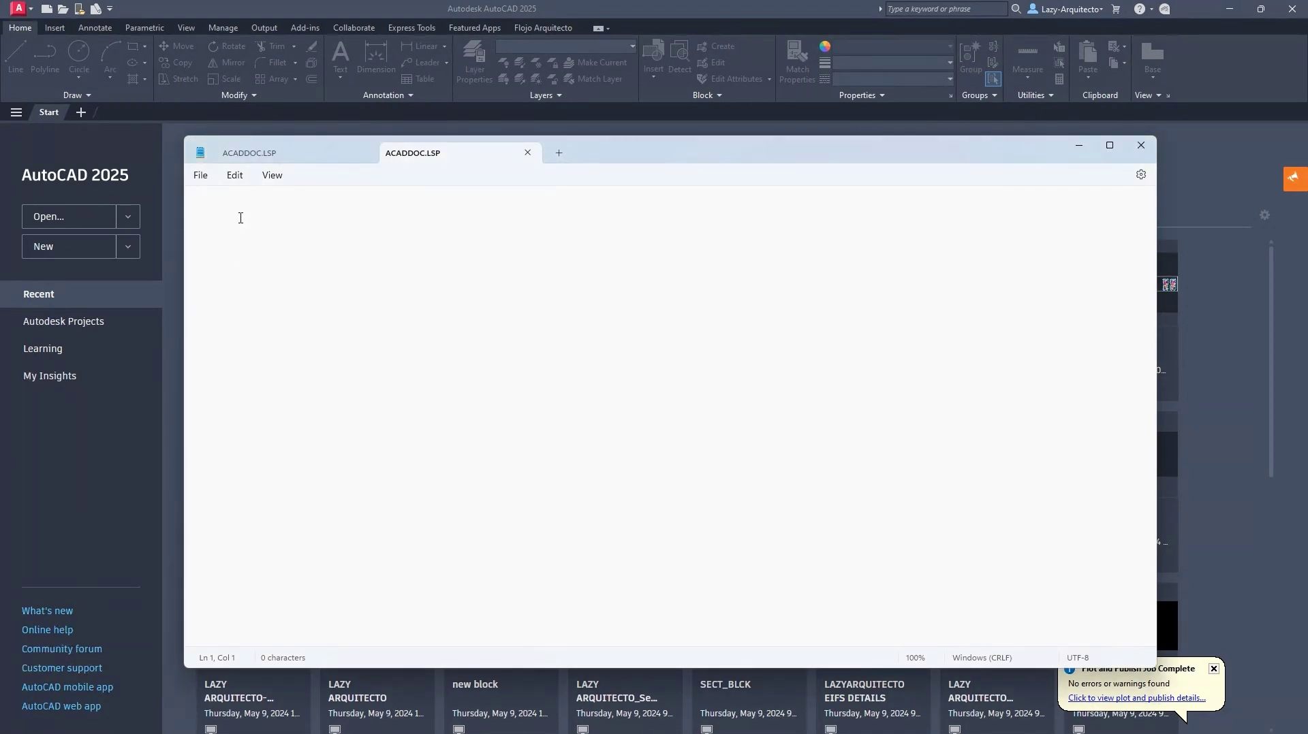
pyautogui.write('()')
pyautogui.write('SETVAR')
pyautogui.write('FRAME')
pyautogui.write('"')
# Examine the help descriptions of the FRAME values 0, 1 and 2 to see how each controls frame display and plotting.
pyautogui.moveTo(633, 154); pyautogui.dragTo(3, 201)
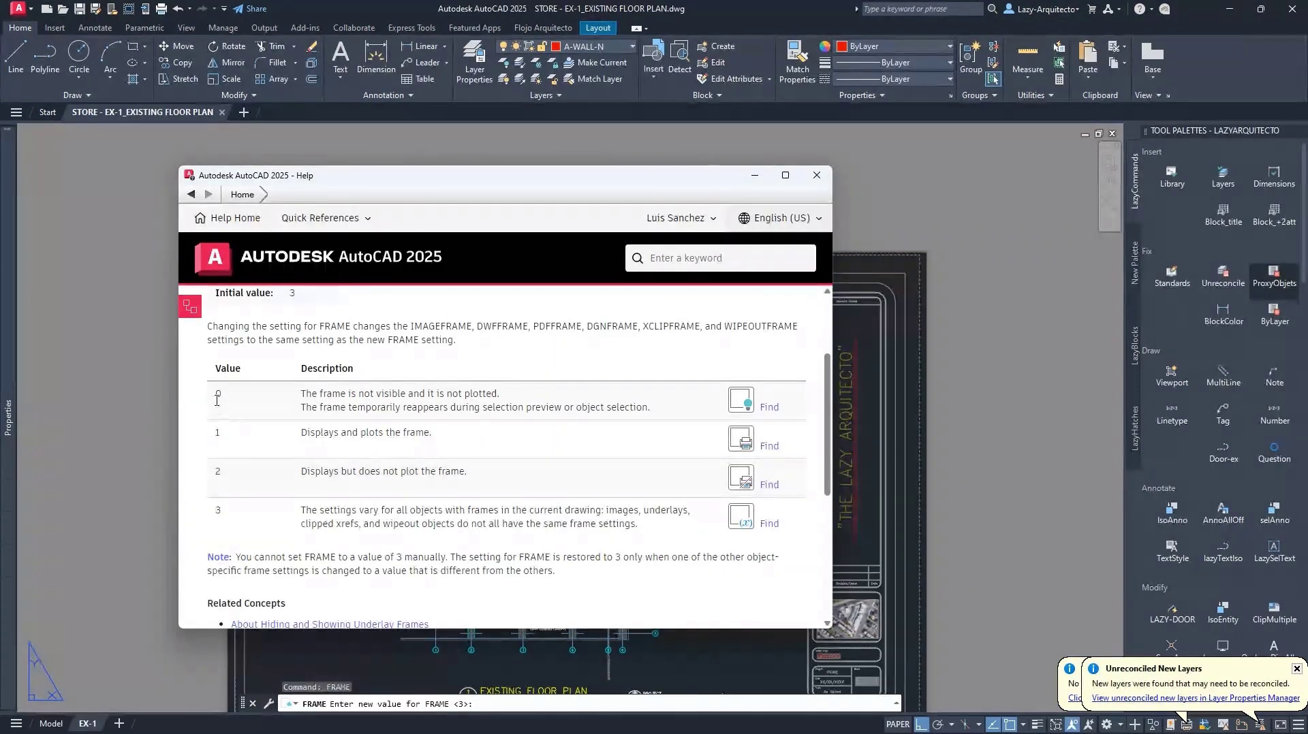
pyautogui.moveTo(439, 438); pyautogui.dragTo(214, 390)
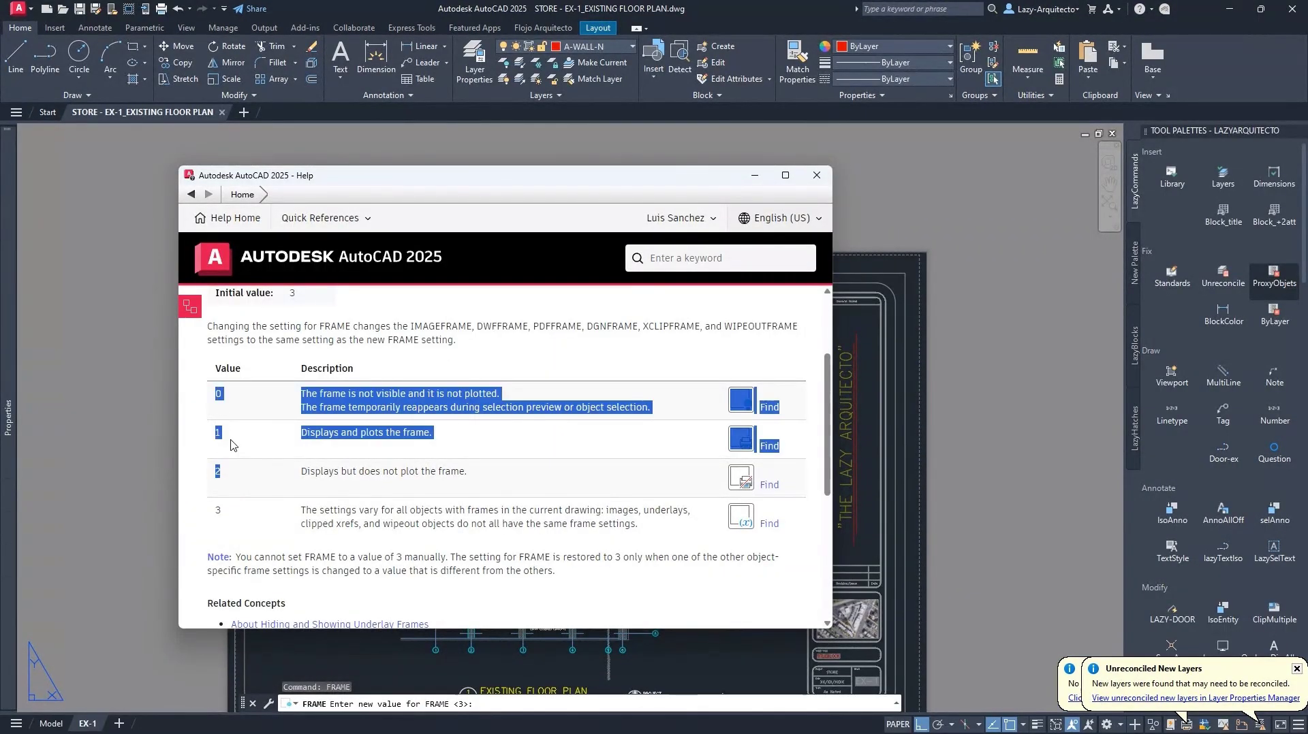
pyautogui.click(222, 458)
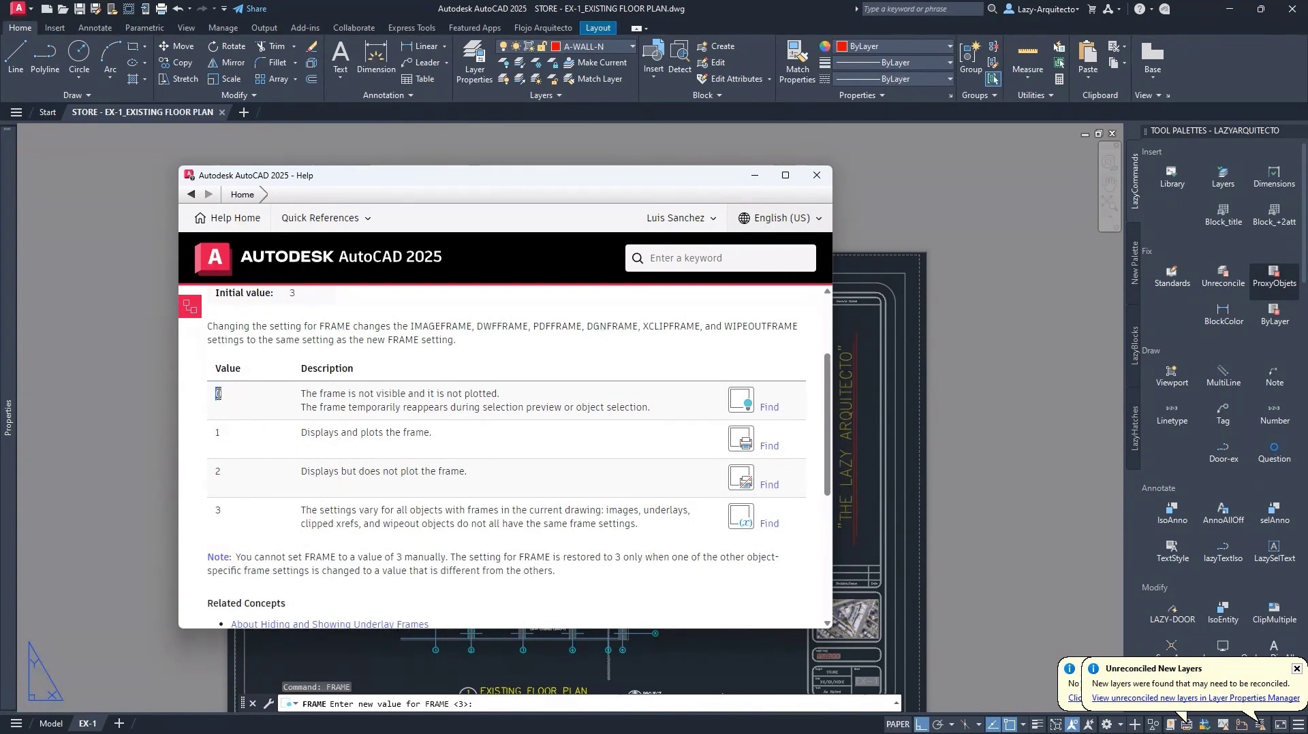
pyautogui.doubleClick(218, 394)
pyautogui.moveTo(358, 393); pyautogui.dragTo(406, 394)
pyautogui.doubleClick(219, 395)
pyautogui.click(305, 471)
pyautogui.moveTo(305, 472); pyautogui.dragTo(468, 475)
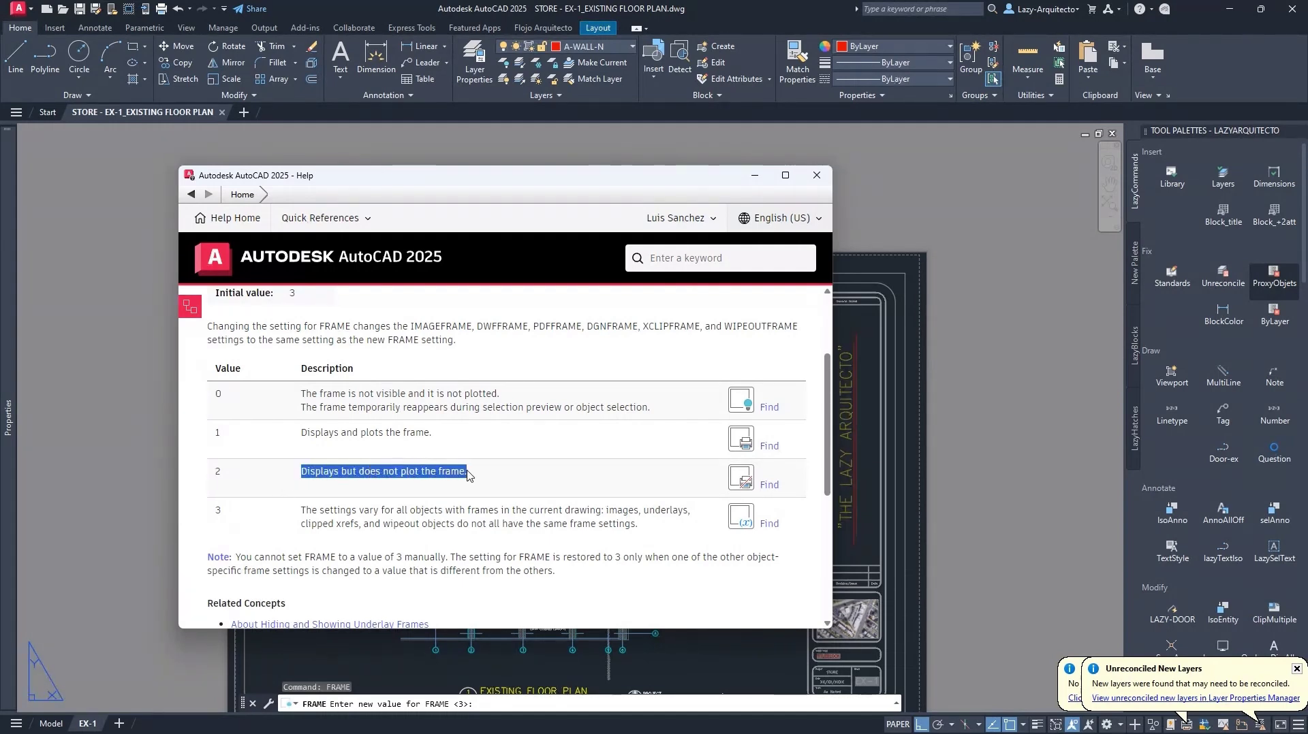
pyautogui.click(221, 473)
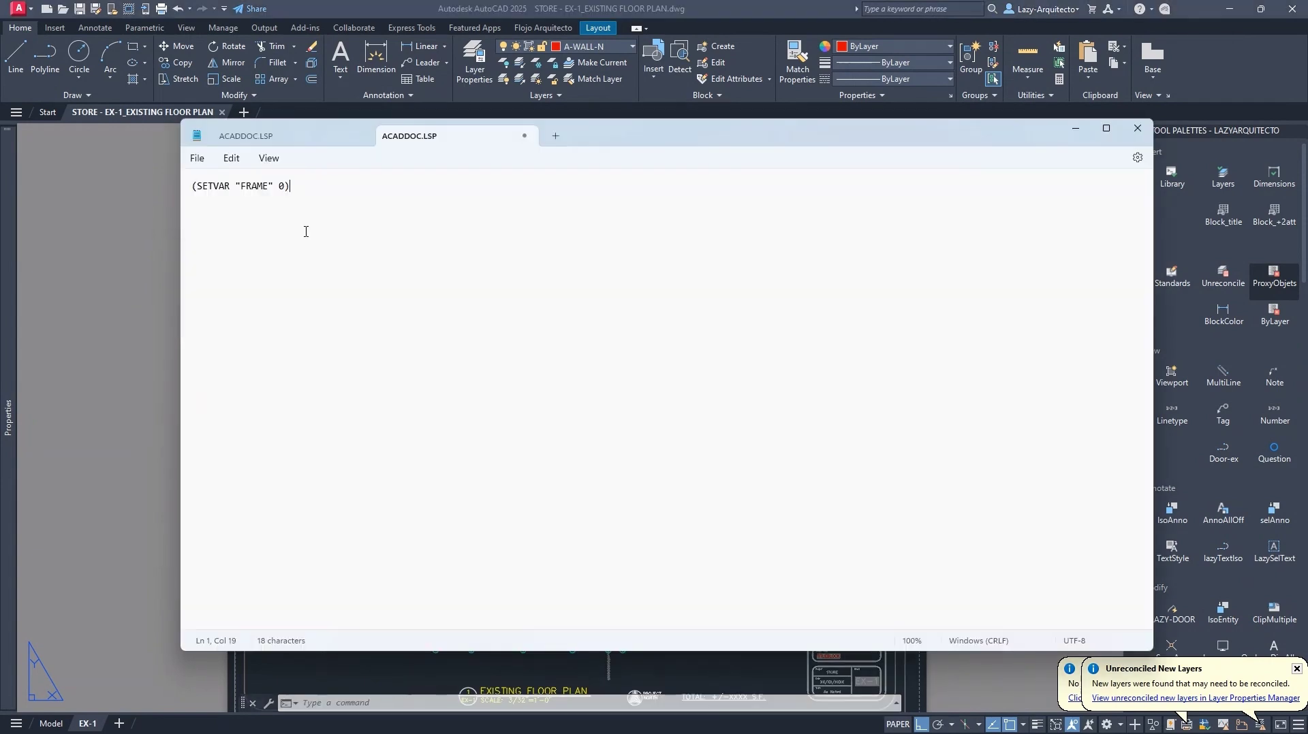
# Add the comment ";Do not display the frame." after the (SETVAR "FRAME" 0) expression in ACADDOC.LSP.
pyautogui.moveTo(288, 185); pyautogui.dragTo(193, 188)
pyautogui.click(295, 195)
pyautogui.moveTo(290, 186); pyautogui.dragTo(193, 189)
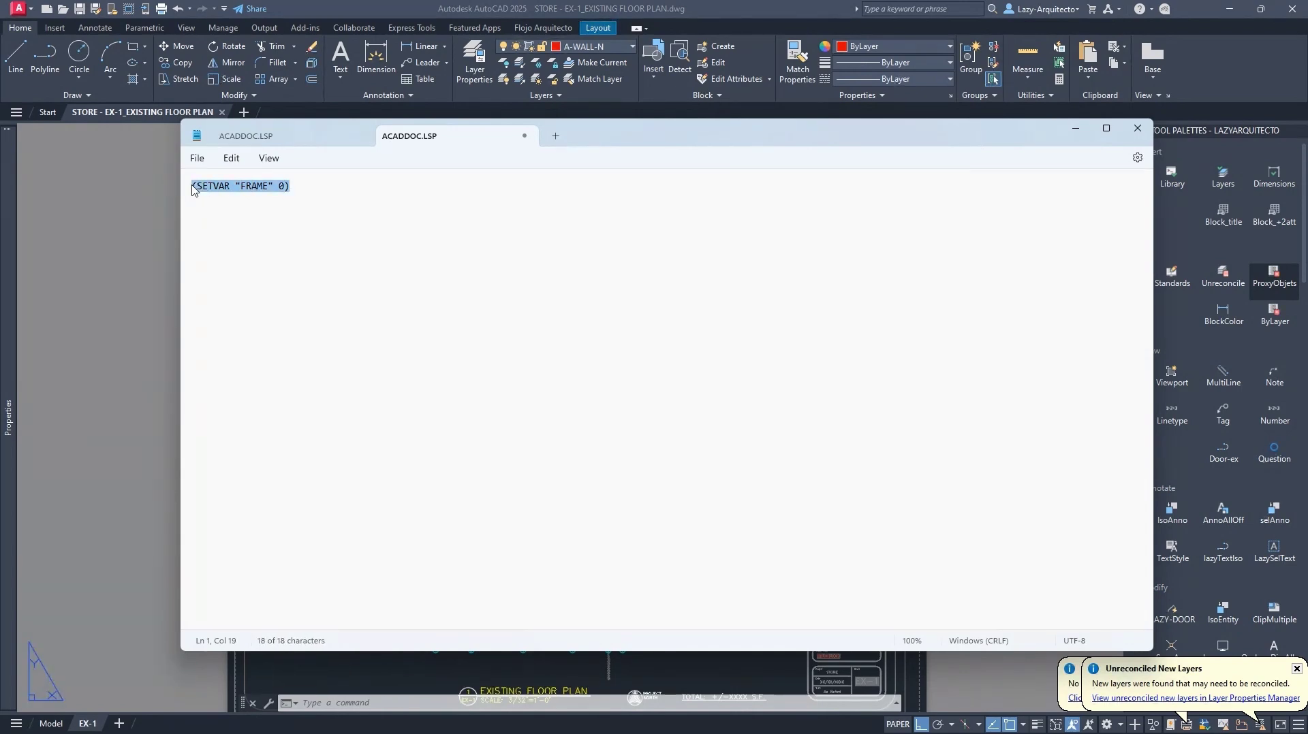
pyautogui.click(295, 184)
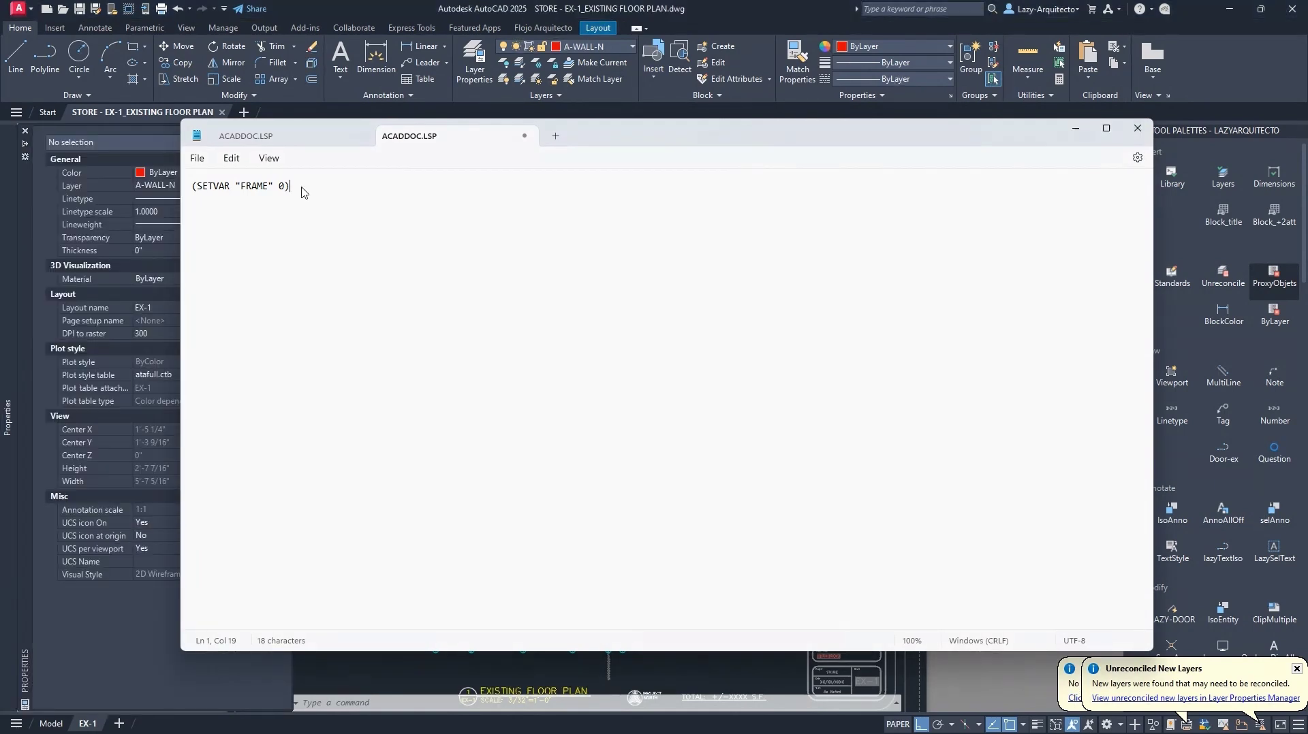
pyautogui.click(302, 187)
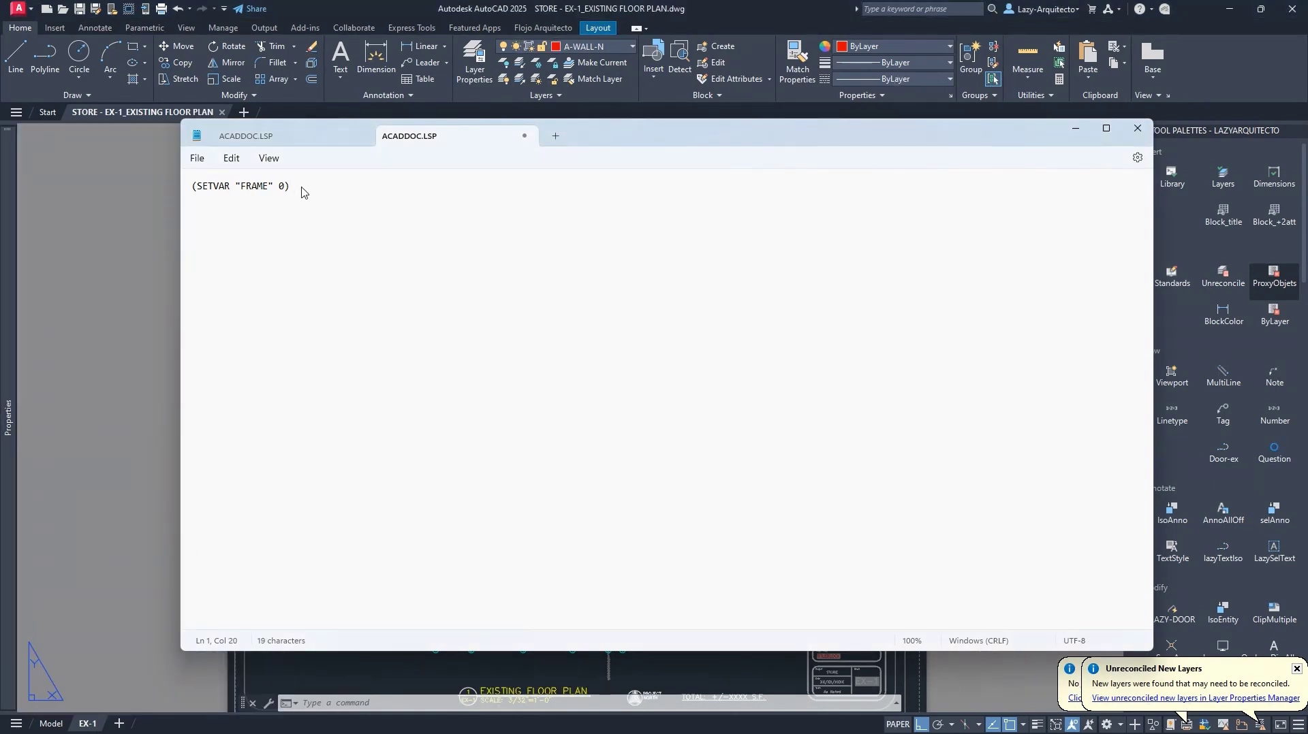
pyautogui.write(';d')
pyautogui.press('BackSpace')
pyautogui.write('Do not display the frame.')
# Save the changes to ACADDOC.LSP while closing its document, and close Notepad.
pyautogui.click(522, 137)
pyautogui.click(539, 426)
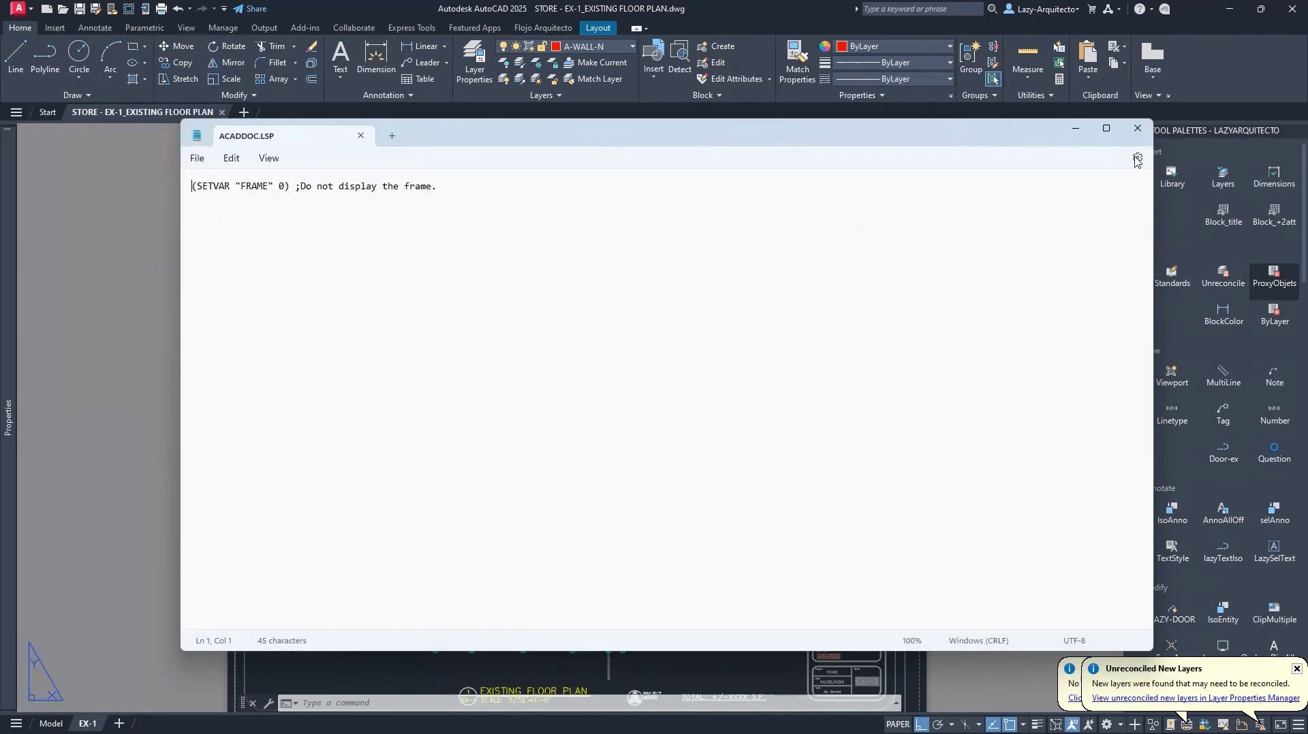
pyautogui.click(1137, 129)
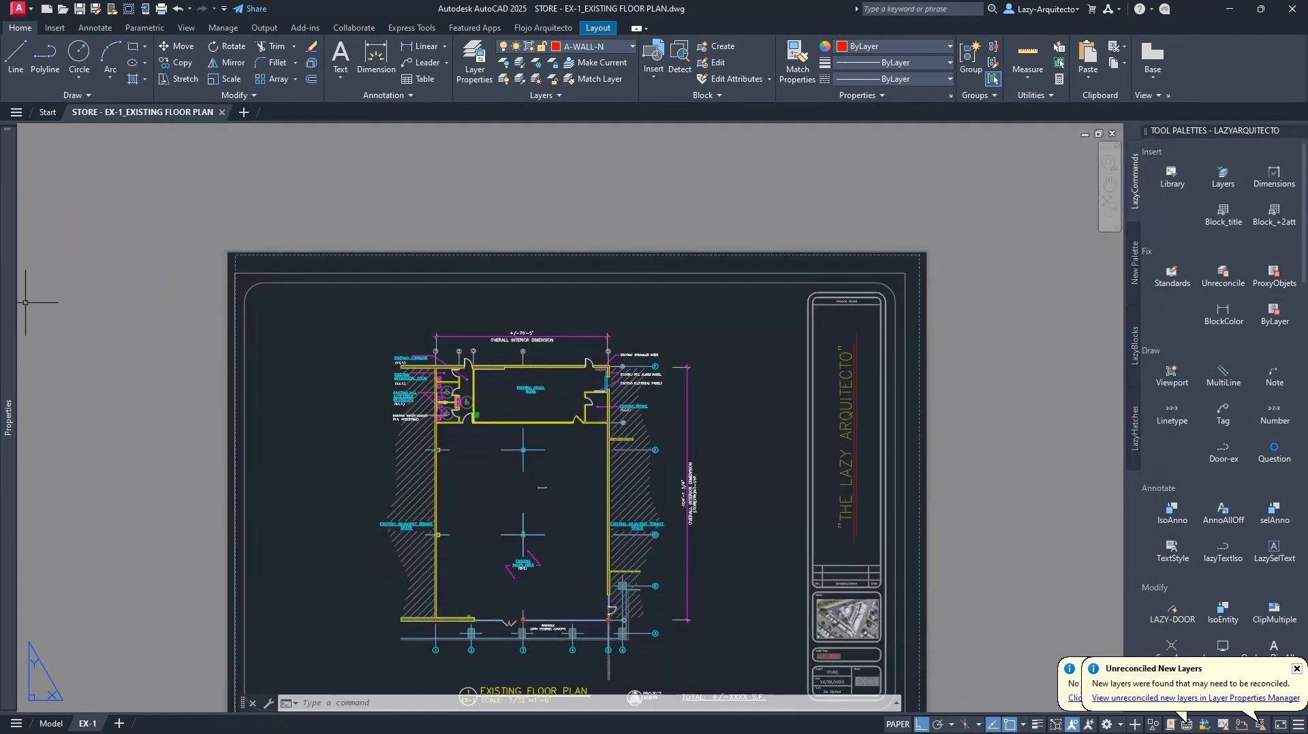
# Reopen ACADDOC.LSP from the ACADDOC folder to check its saved SETVAR line, and close it again.
pyautogui.hotkey('alt', 'Tab')
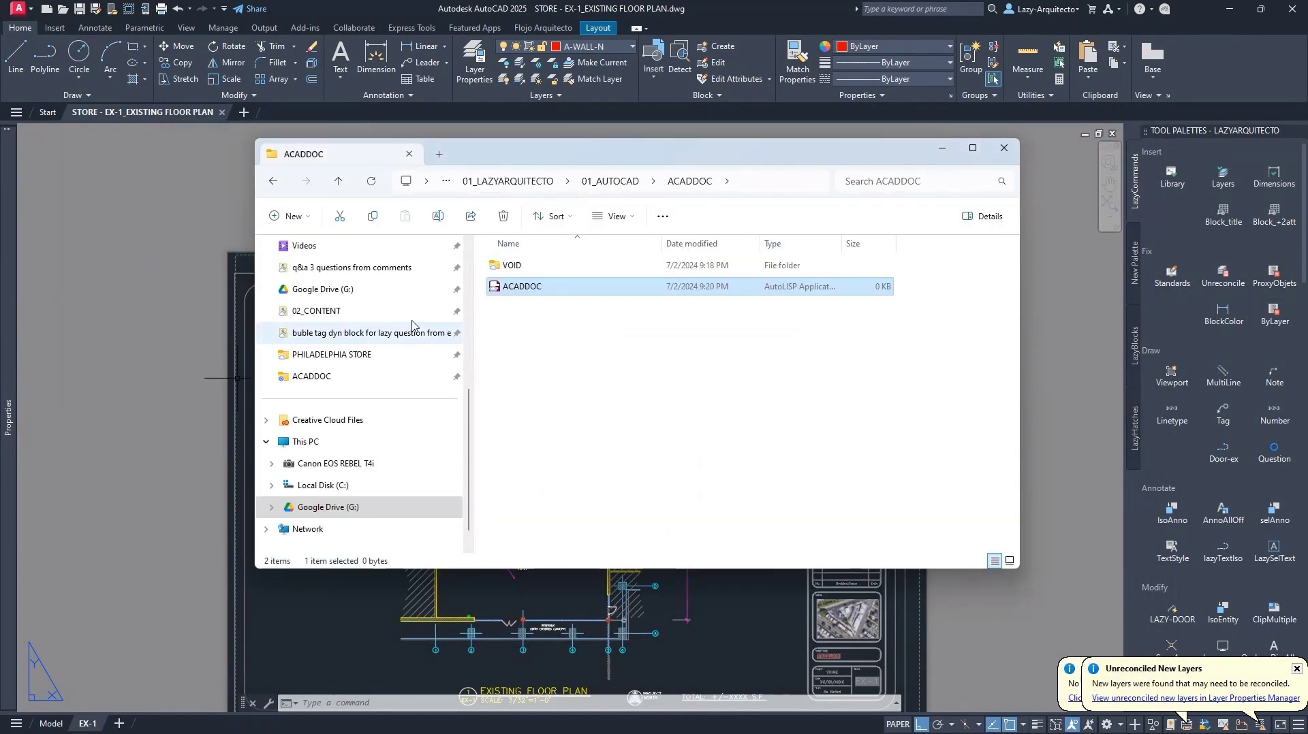
pyautogui.doubleClick(528, 289)
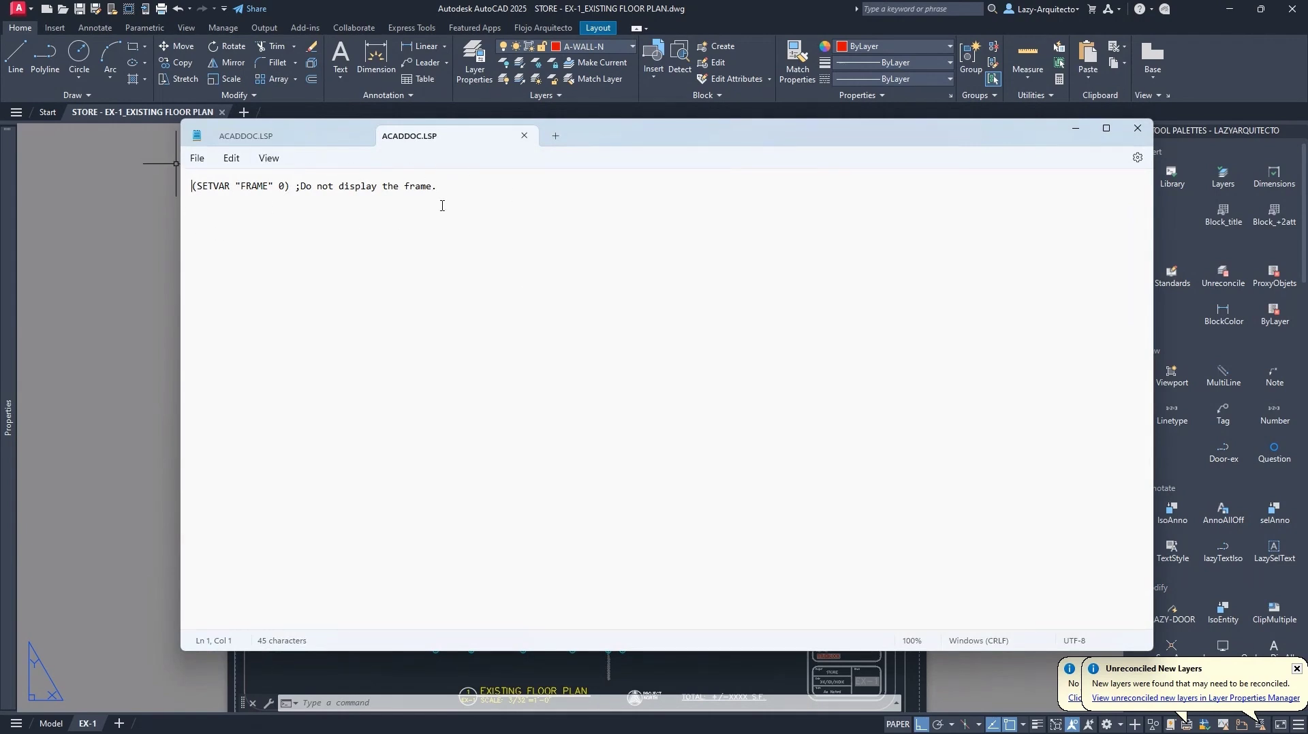
pyautogui.click(1106, 128)
pyautogui.click(1291, 9)
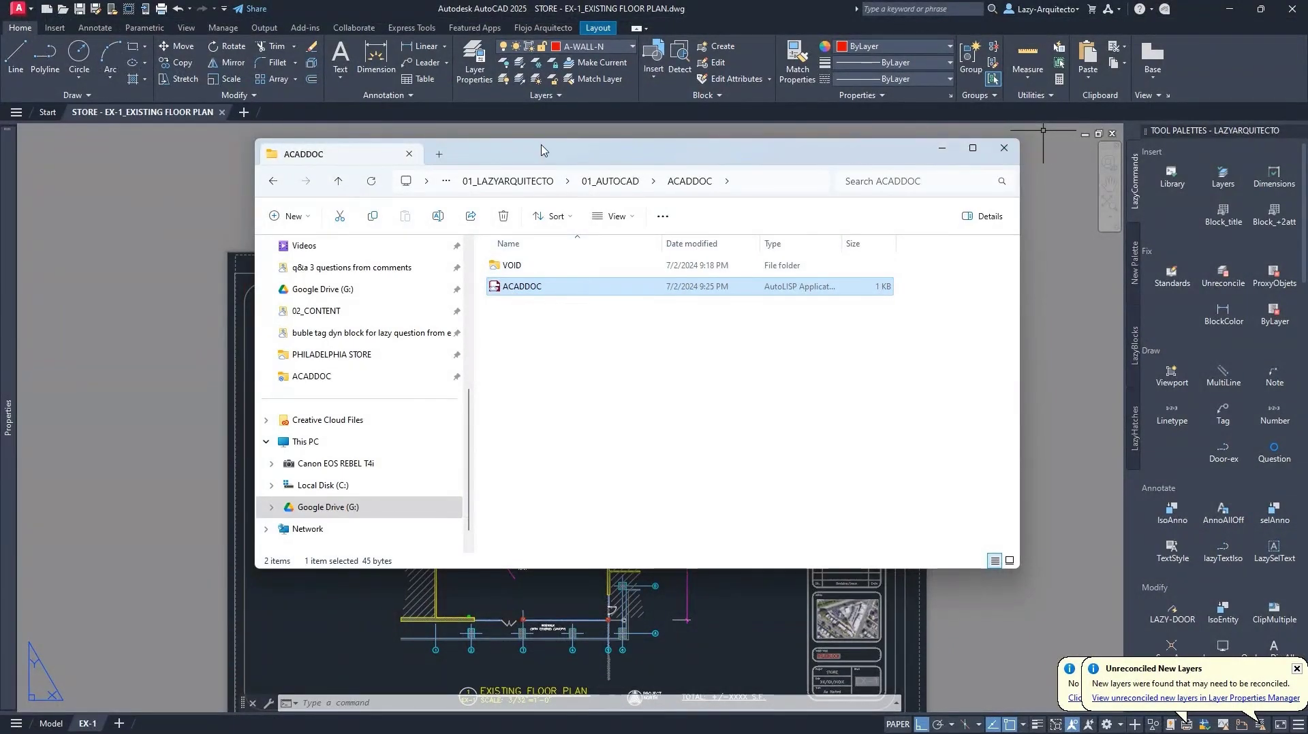
pyautogui.moveTo(548, 157); pyautogui.dragTo(361, 189)
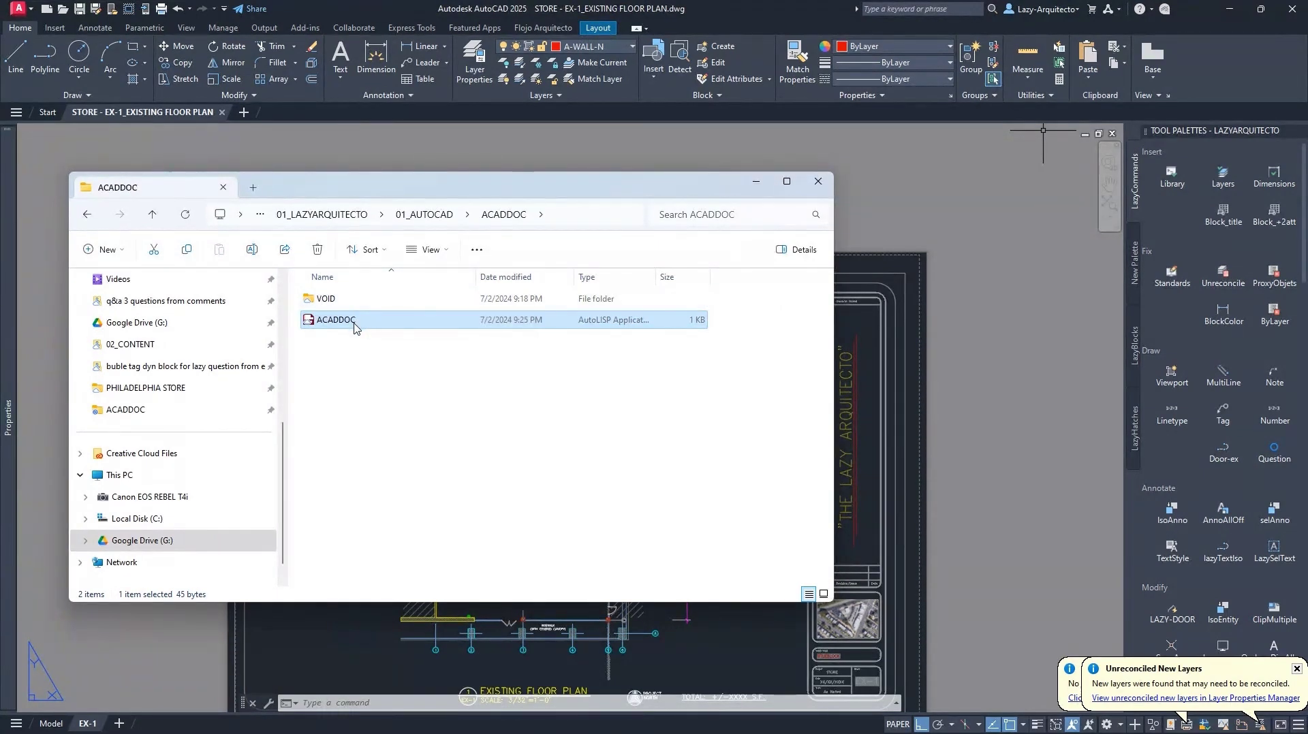
pyautogui.moveTo(376, 190); pyautogui.dragTo(348, 158)
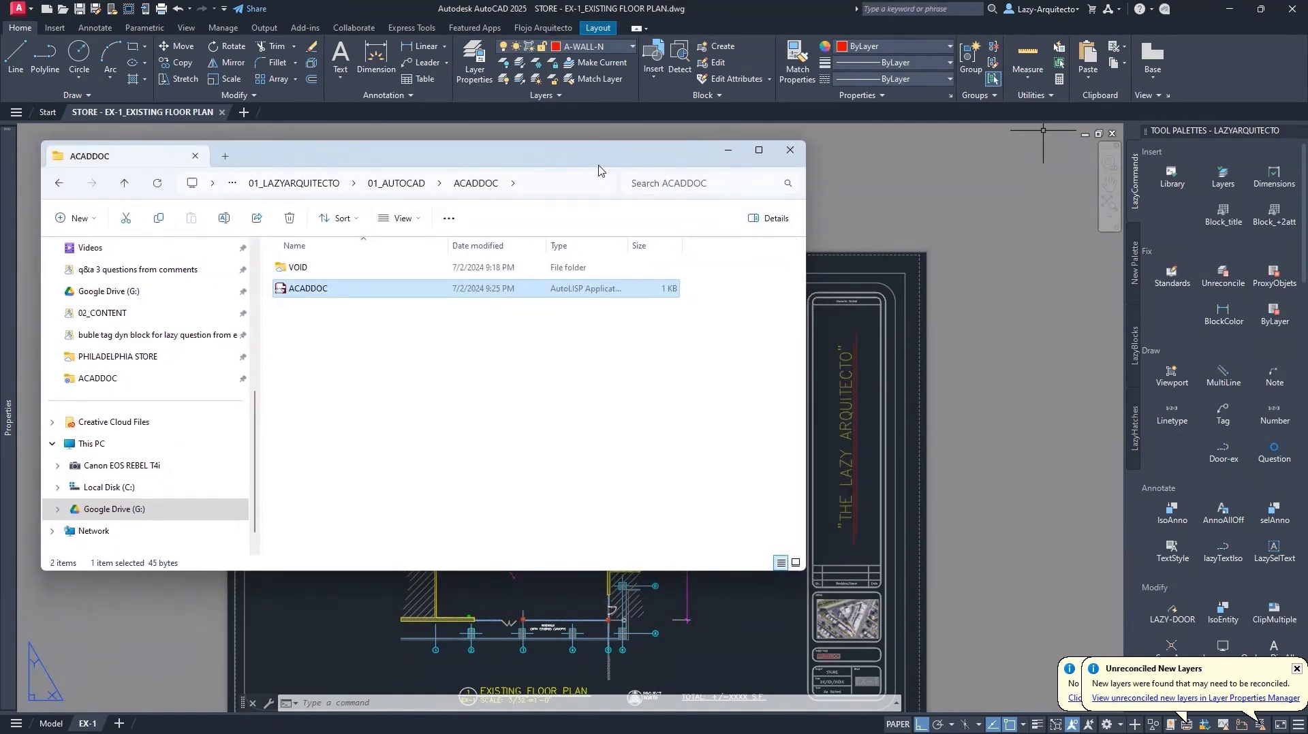
pyautogui.moveTo(581, 160); pyautogui.dragTo(573, 153)
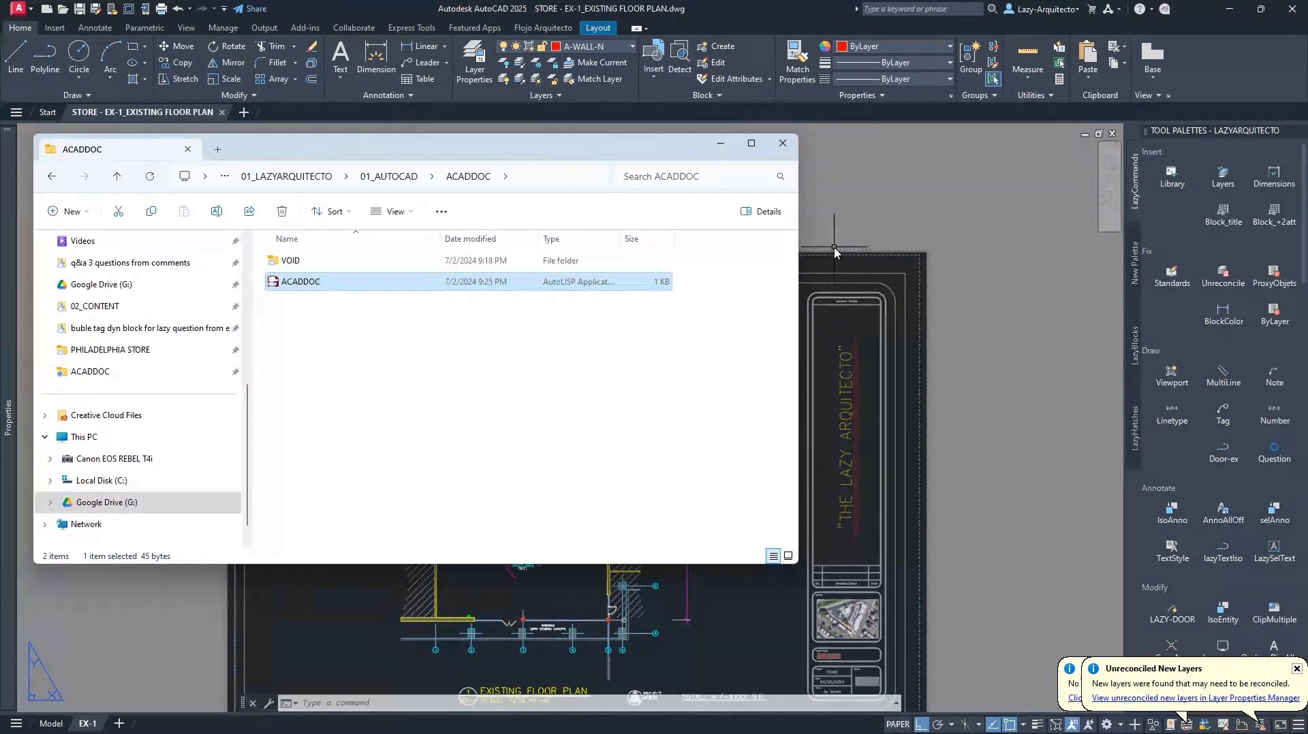
# Switch to AutoCAD, open the Options dialog and expand the Support File Search Path in the file locations.
pyautogui.click(833, 222)
pyautogui.click(832, 223)
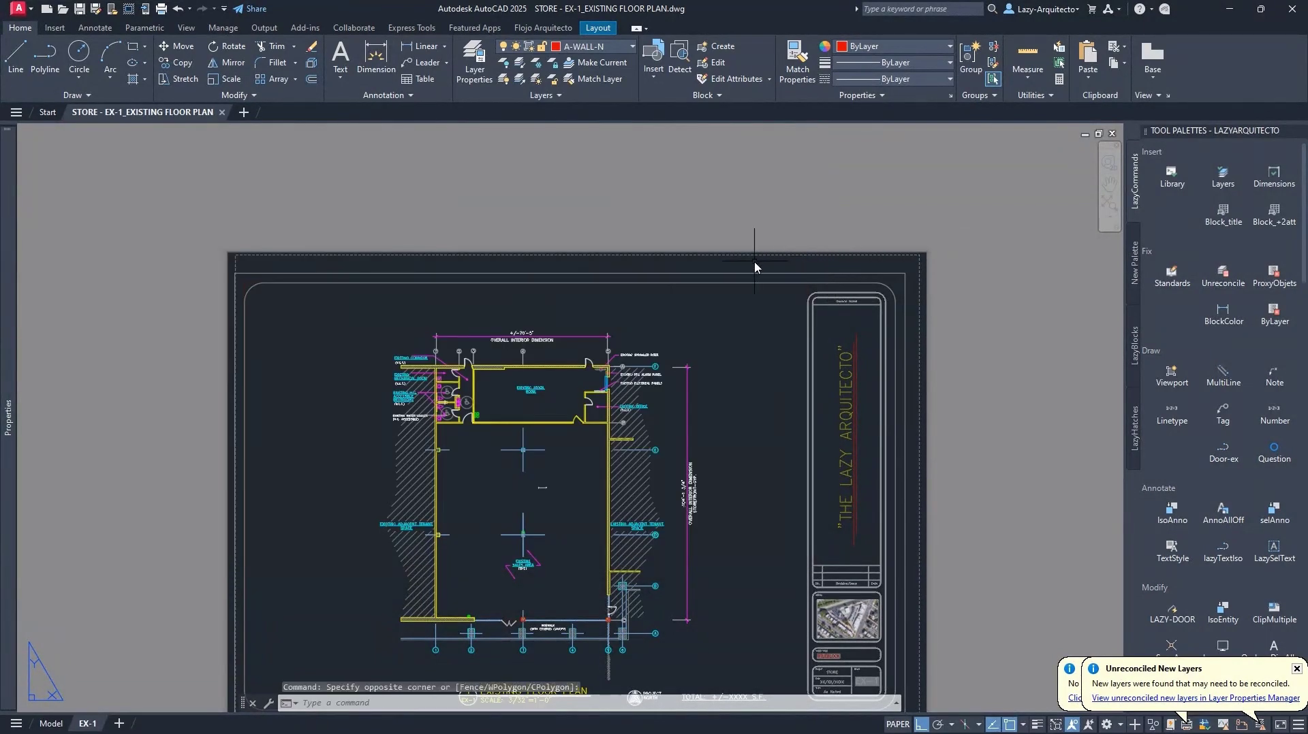
pyautogui.write('OP')
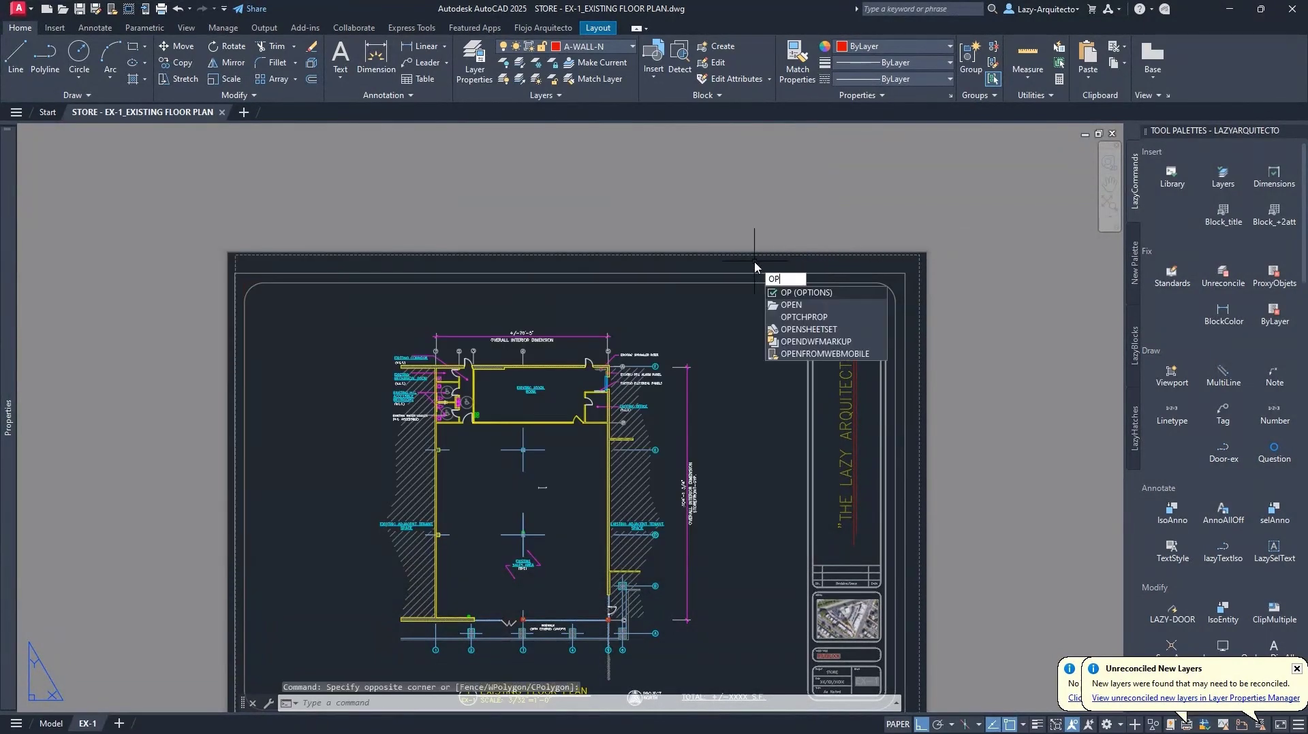
pyautogui.press('Return')
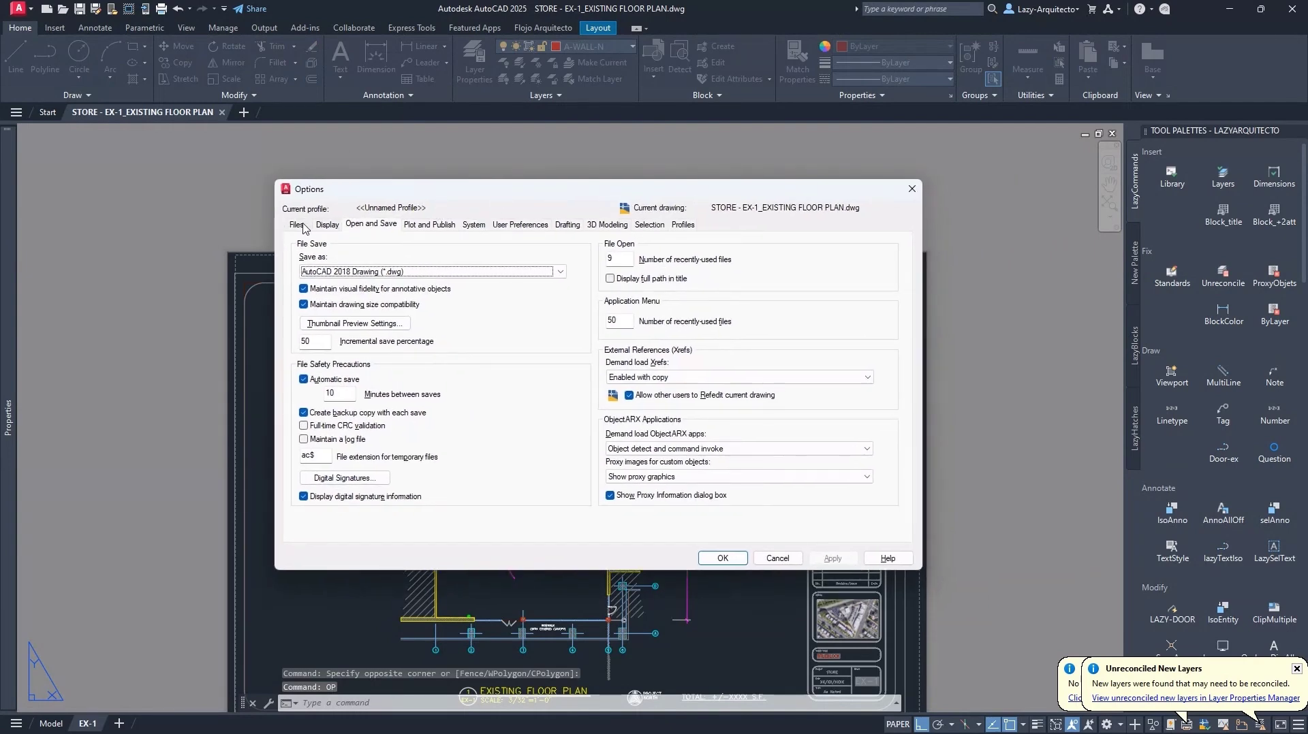
pyautogui.click(297, 225)
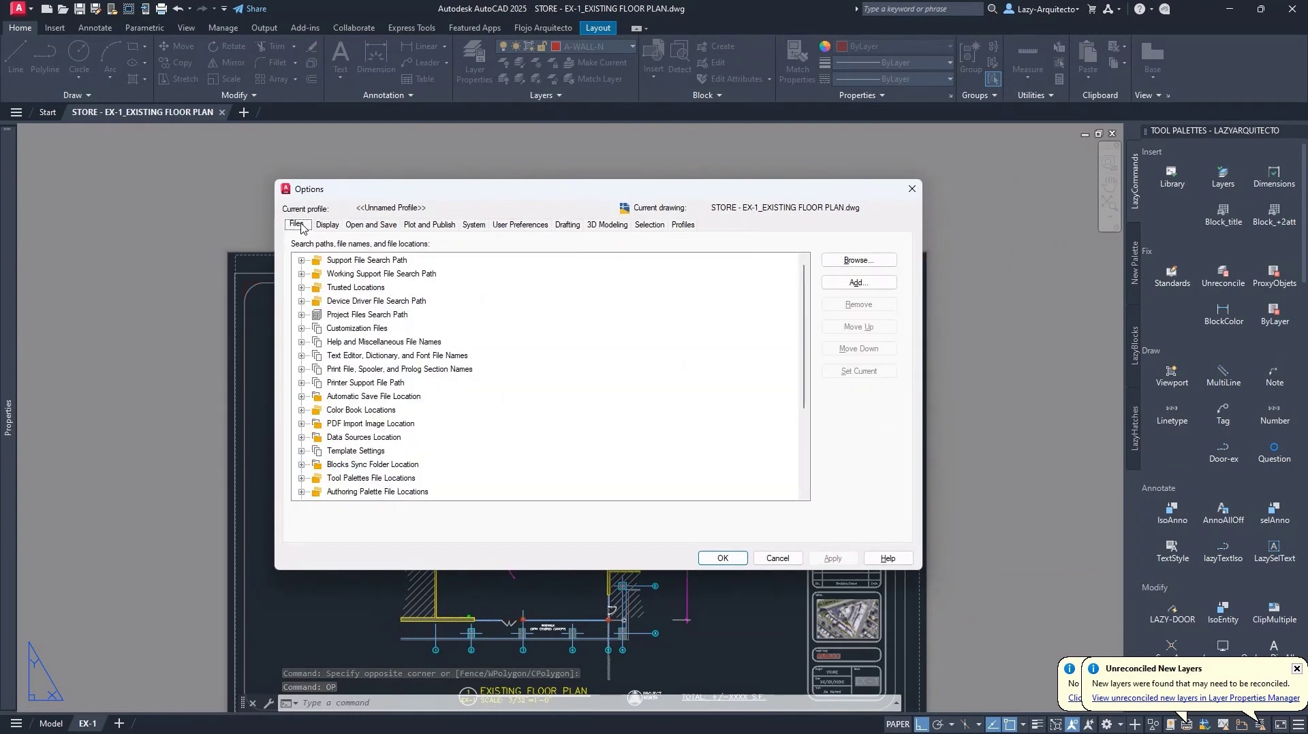
pyautogui.click(302, 262)
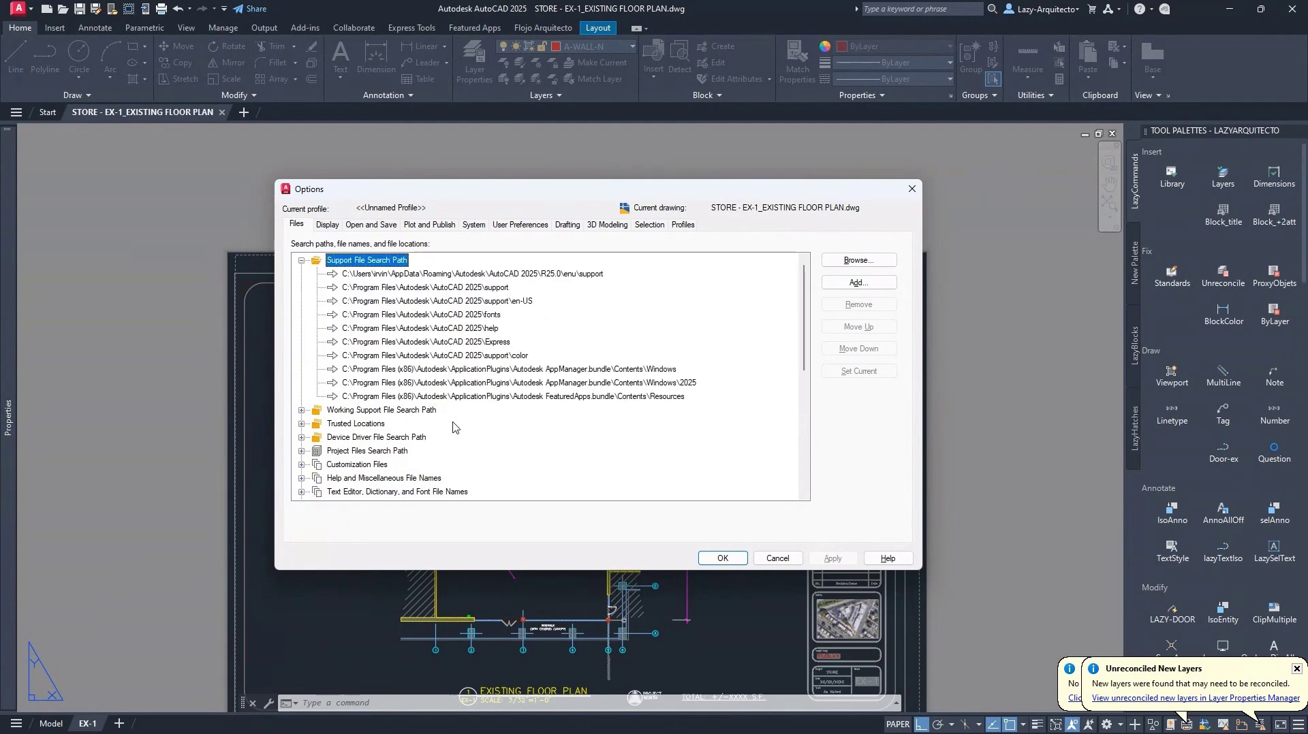
# Add the 01_AUTOCAD\ACADDOC folder as a new support file search path, and apply and accept the options.
pyautogui.click(883, 289)
pyautogui.click(859, 261)
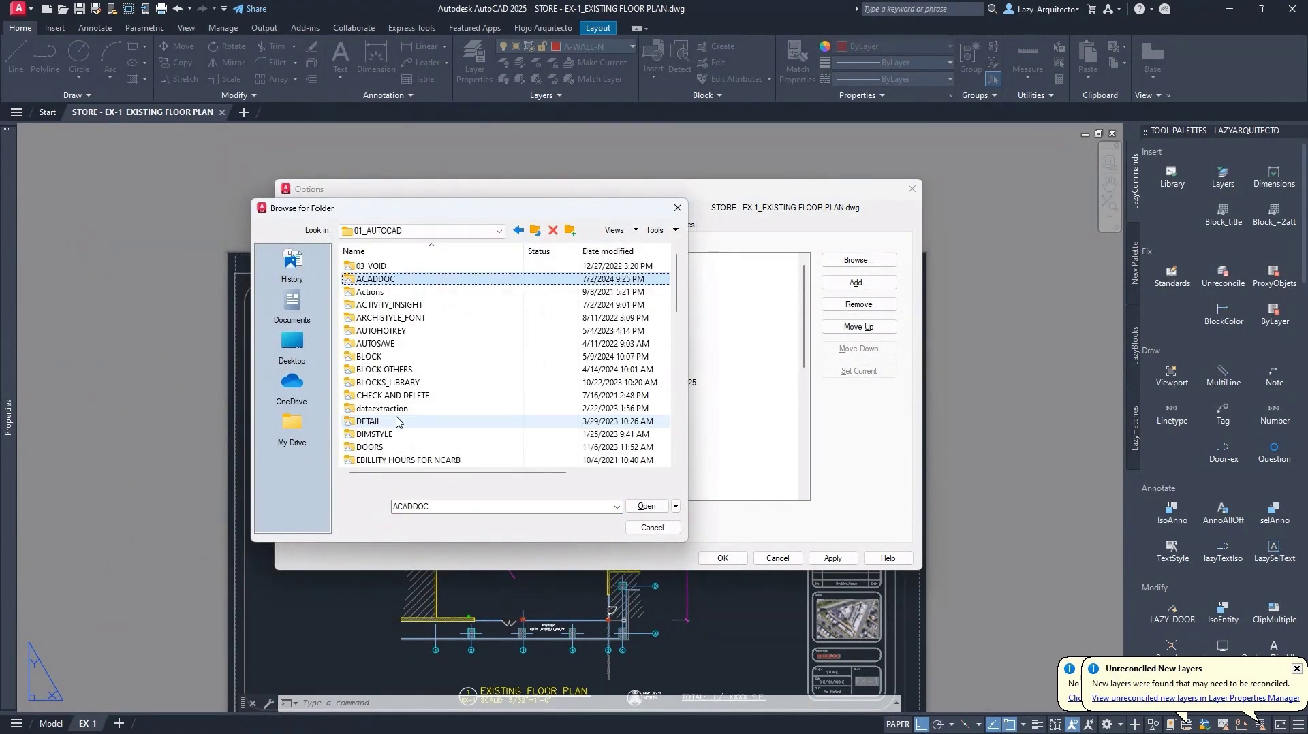
pyautogui.doubleClick(384, 279)
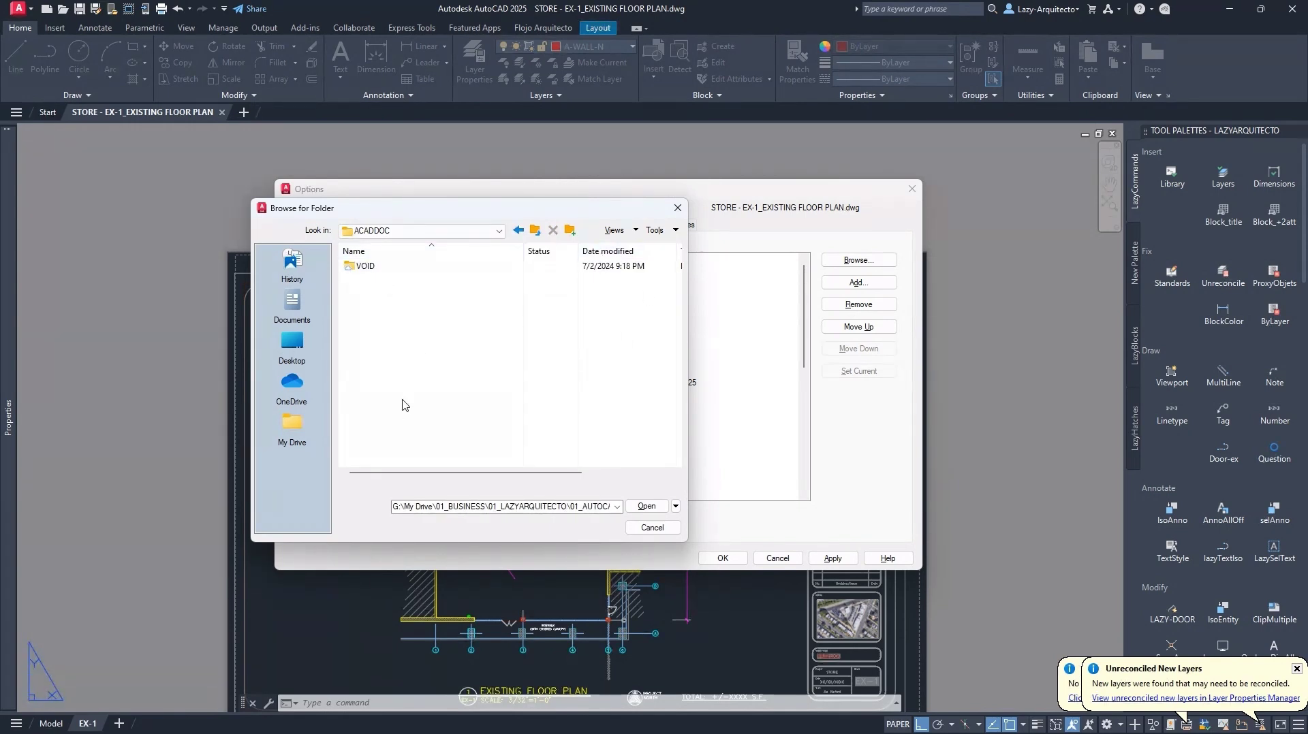
pyautogui.click(645, 507)
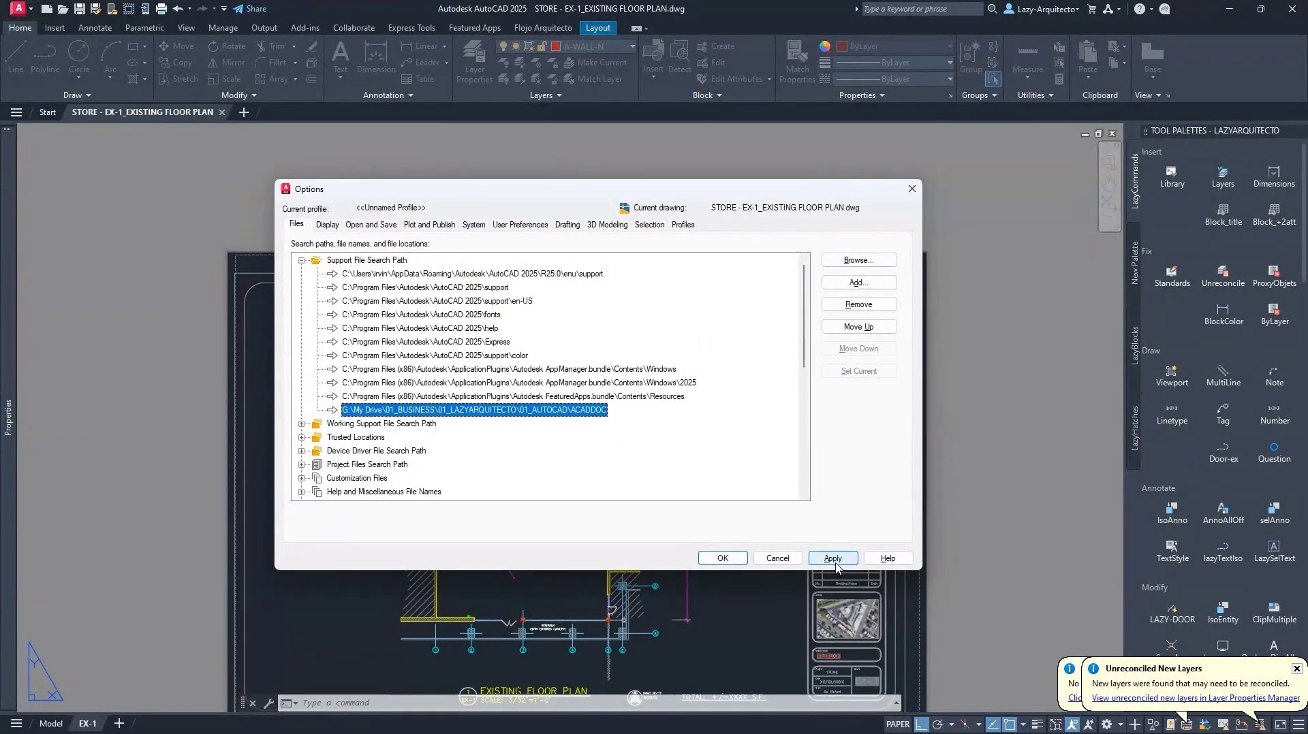
pyautogui.click(833, 560)
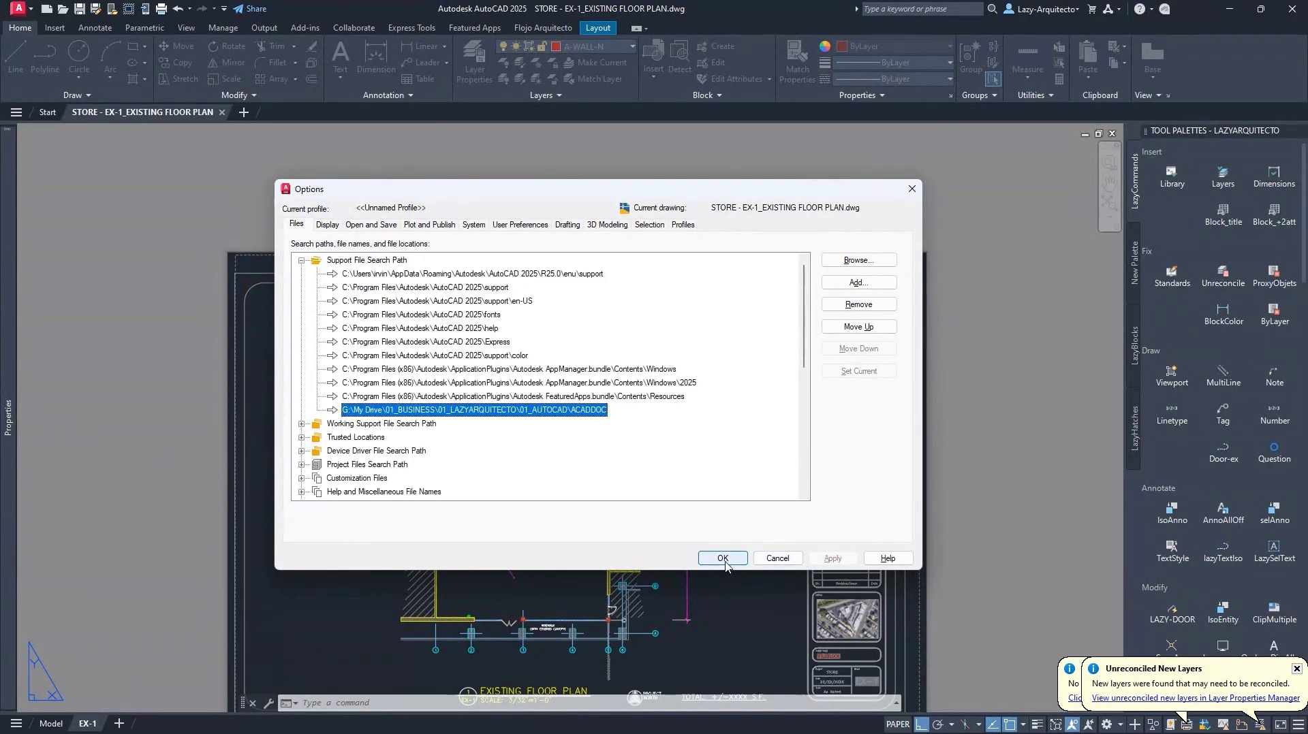
pyautogui.click(723, 558)
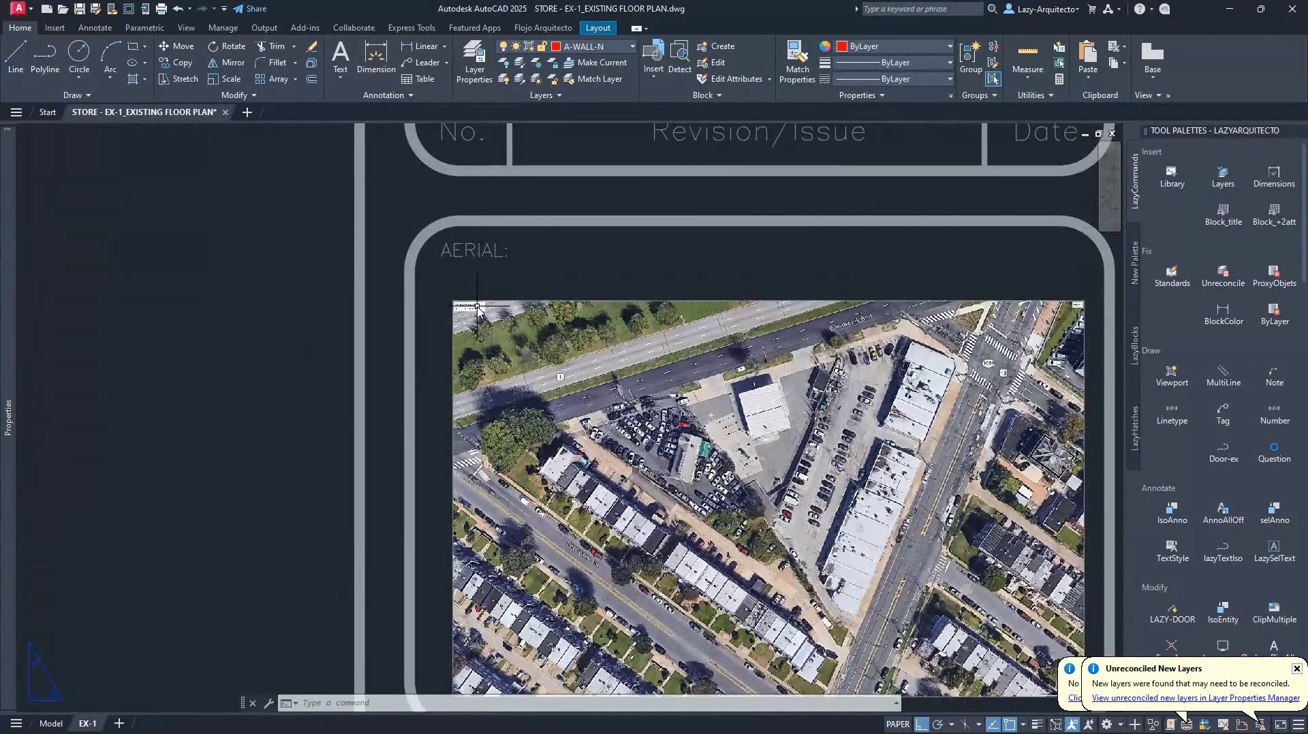
# Preview the plot of layout EX-1 and examine the frame around the title block's aerial image.
pyautogui.moveTo(476, 306); pyautogui.dragTo(461, 290)
pyautogui.scroll(-3, 461, 294)
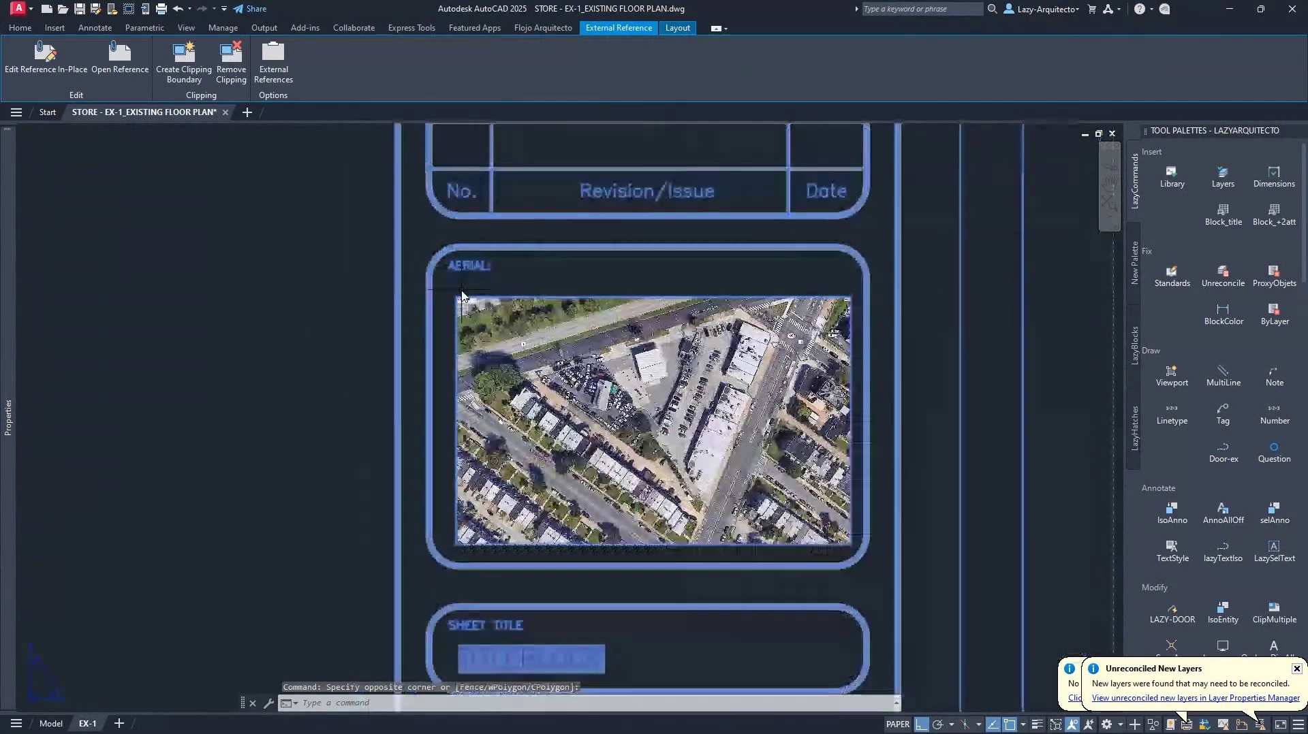
pyautogui.press('Escape')
pyautogui.write('preview')
pyautogui.press('Return')
pyautogui.scroll(8, 1035, 583)
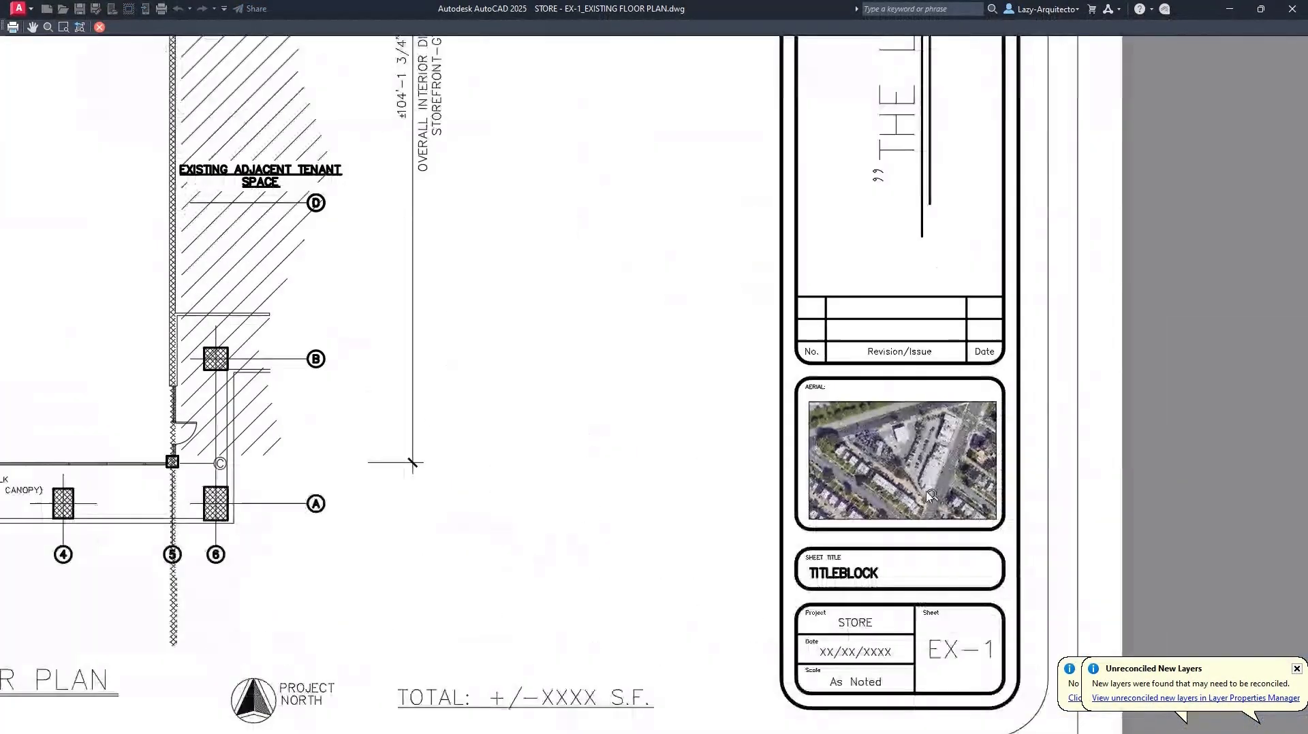
pyautogui.moveTo(762, 363); pyautogui.dragTo(668, 341)
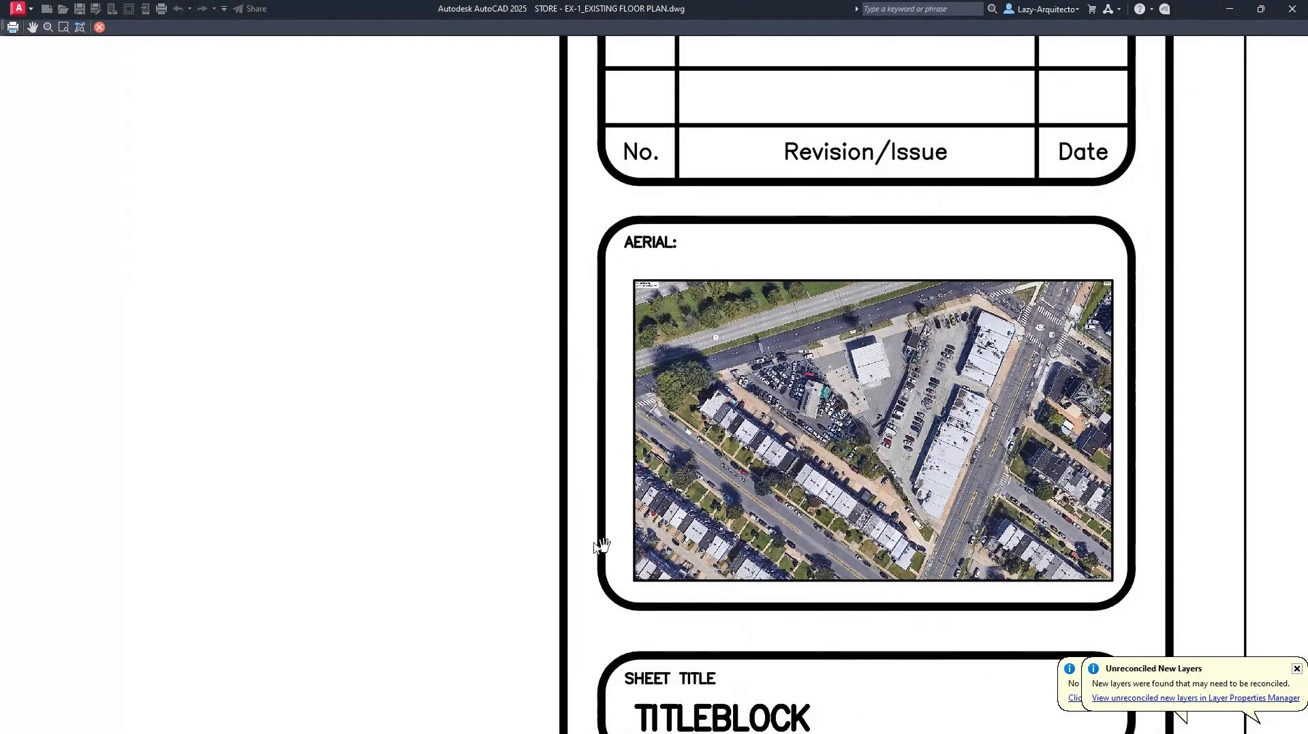
pyautogui.press('Escape')
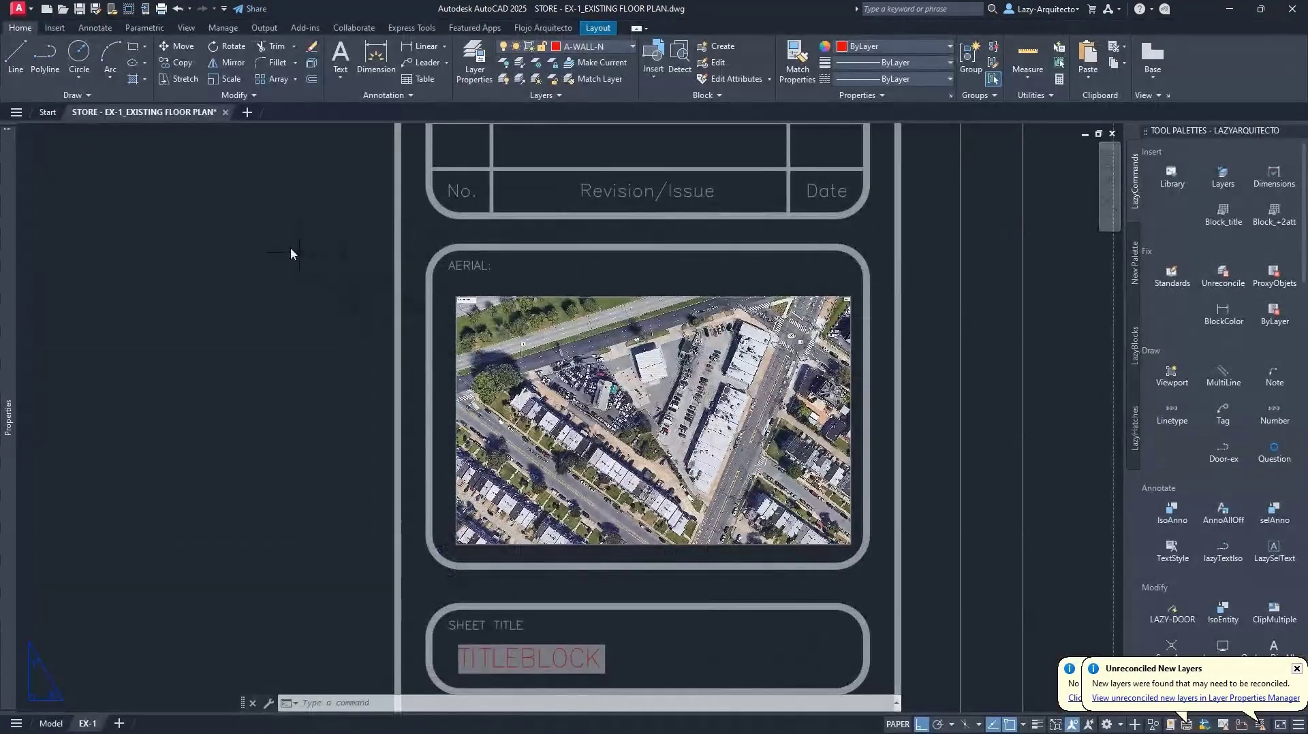
# Close the STORE - EX-1_EXISTING FLOOR PLAN drawing with its changes saved, and exit AutoCAD.
pyautogui.click(225, 112)
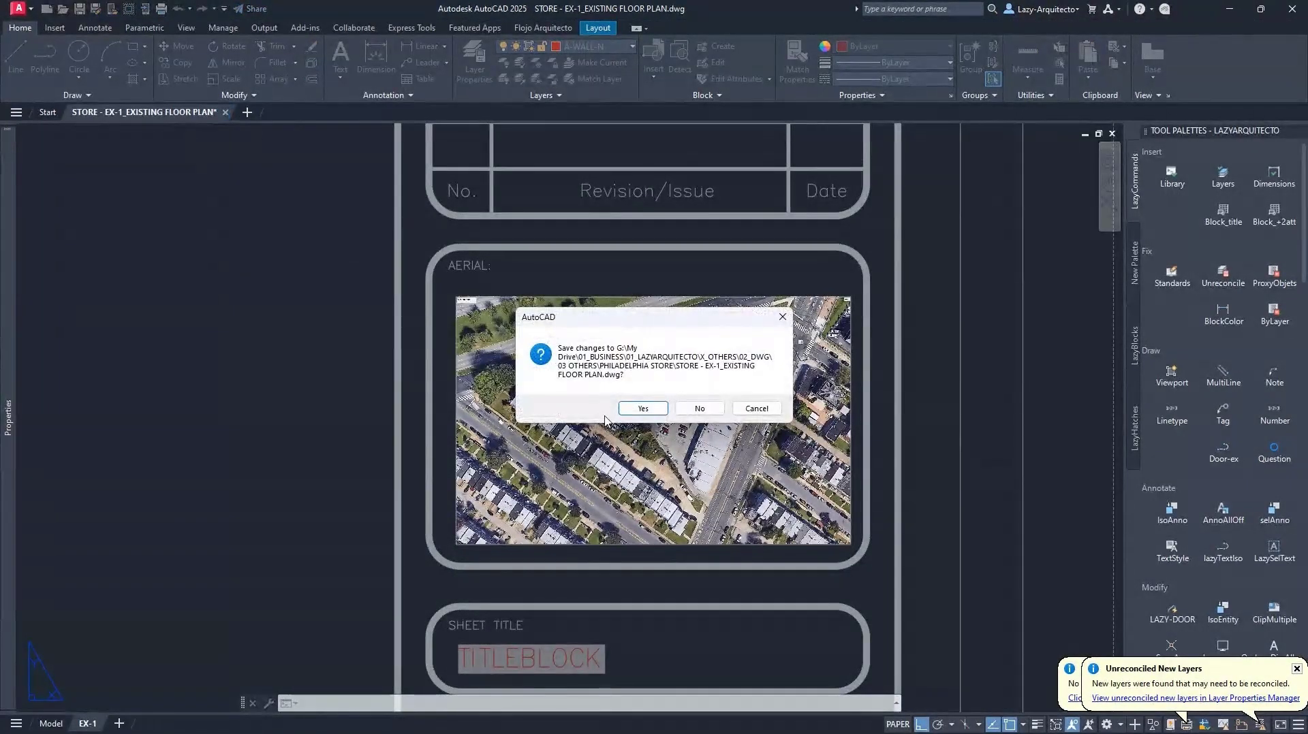
pyautogui.click(621, 410)
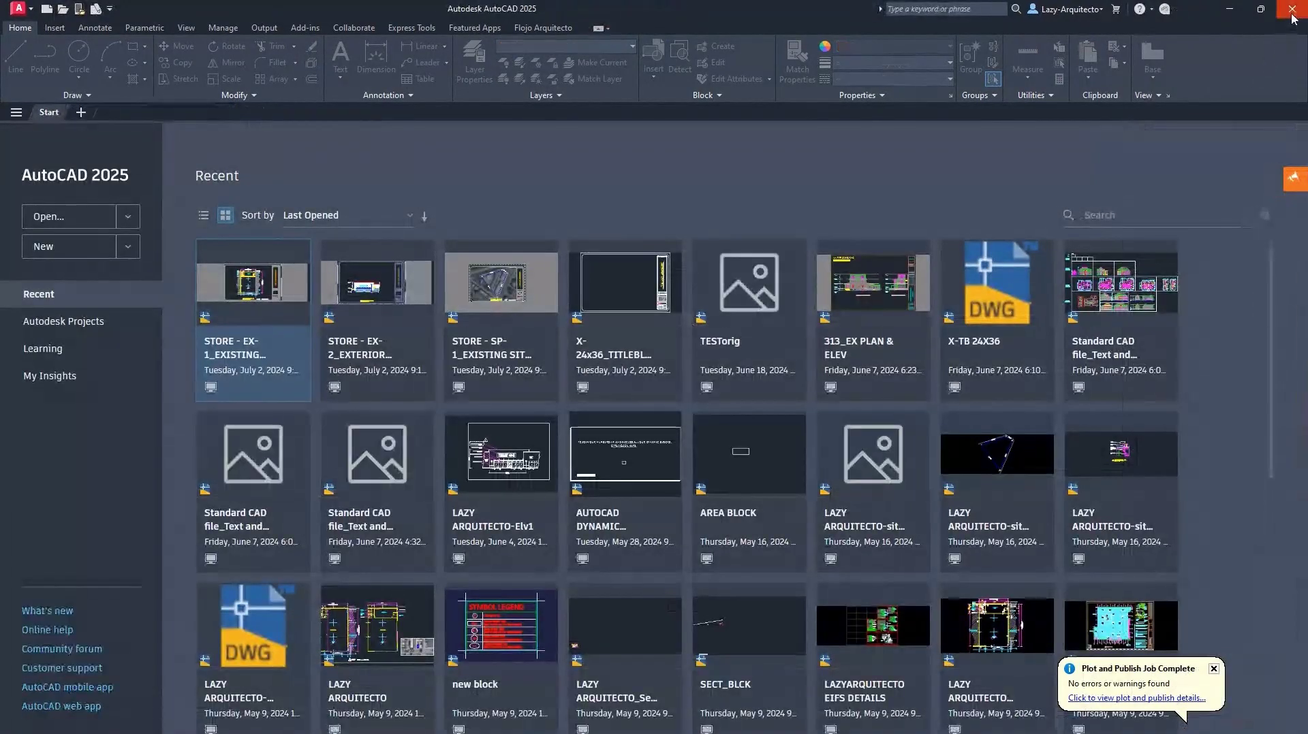
pyautogui.click(1292, 9)
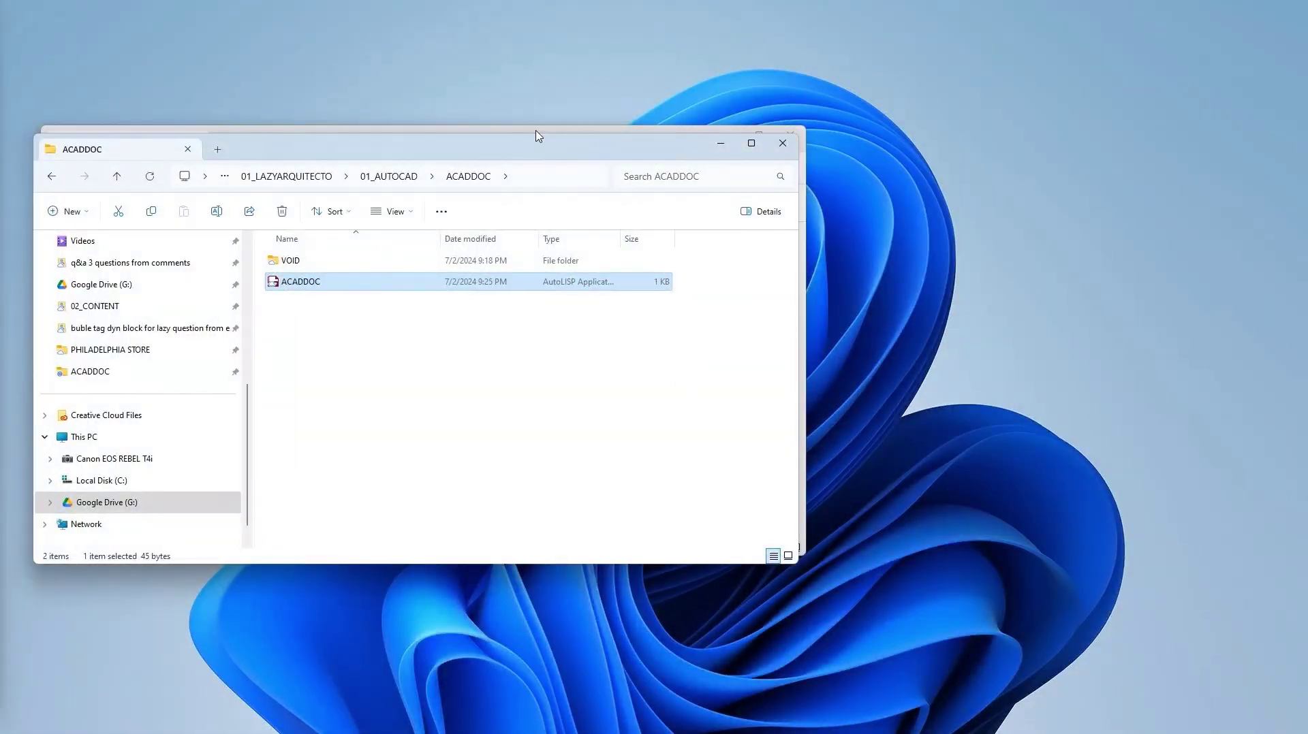
# Open the STORE - SP-1_EXISTING SITE PLAN drawing from the PHILADELPHIA STORE folder and allow acaddoc.LSP to always load.
pyautogui.click(537, 131)
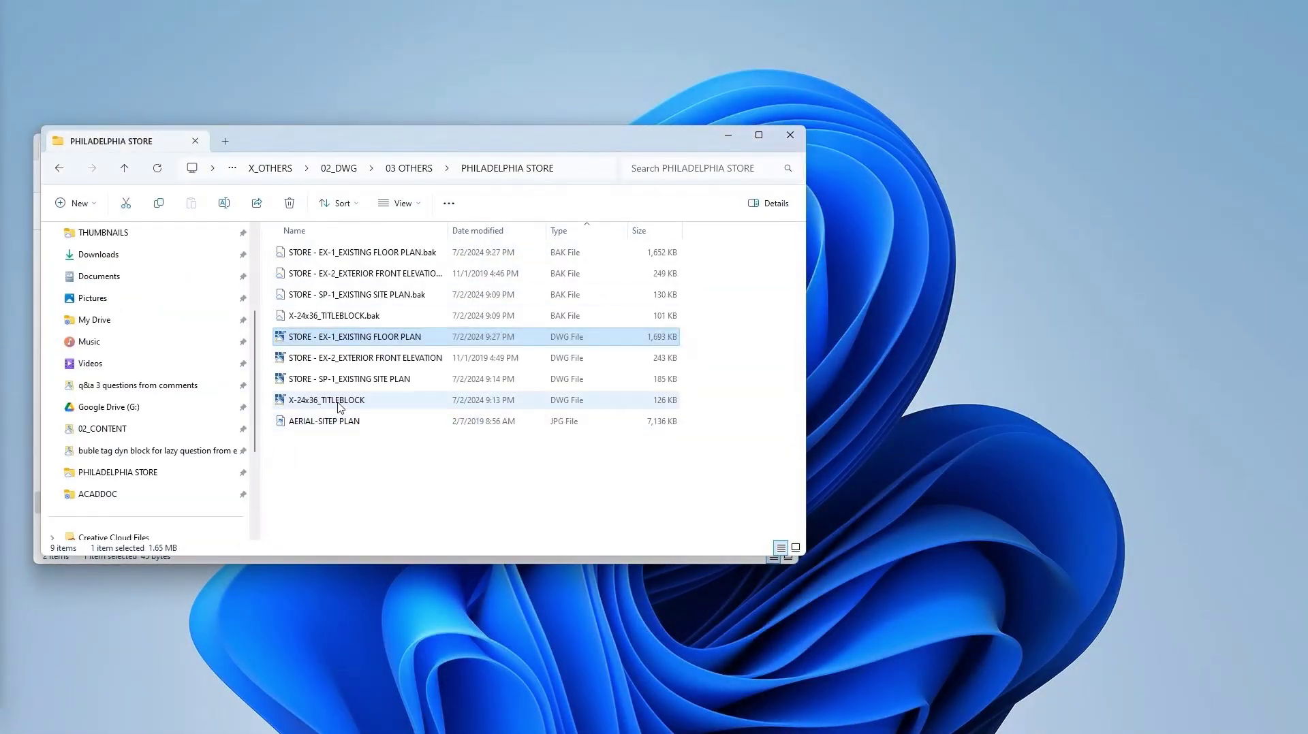
pyautogui.doubleClick(344, 379)
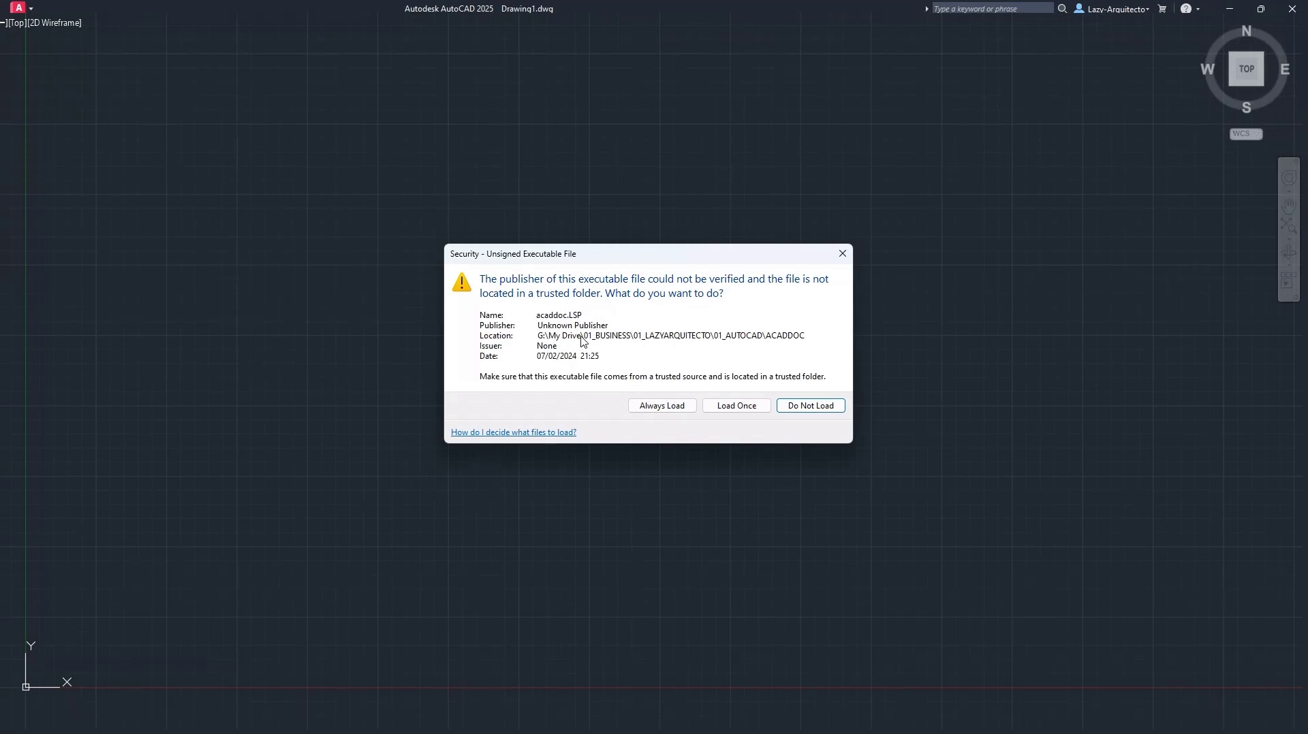
pyautogui.click(658, 409)
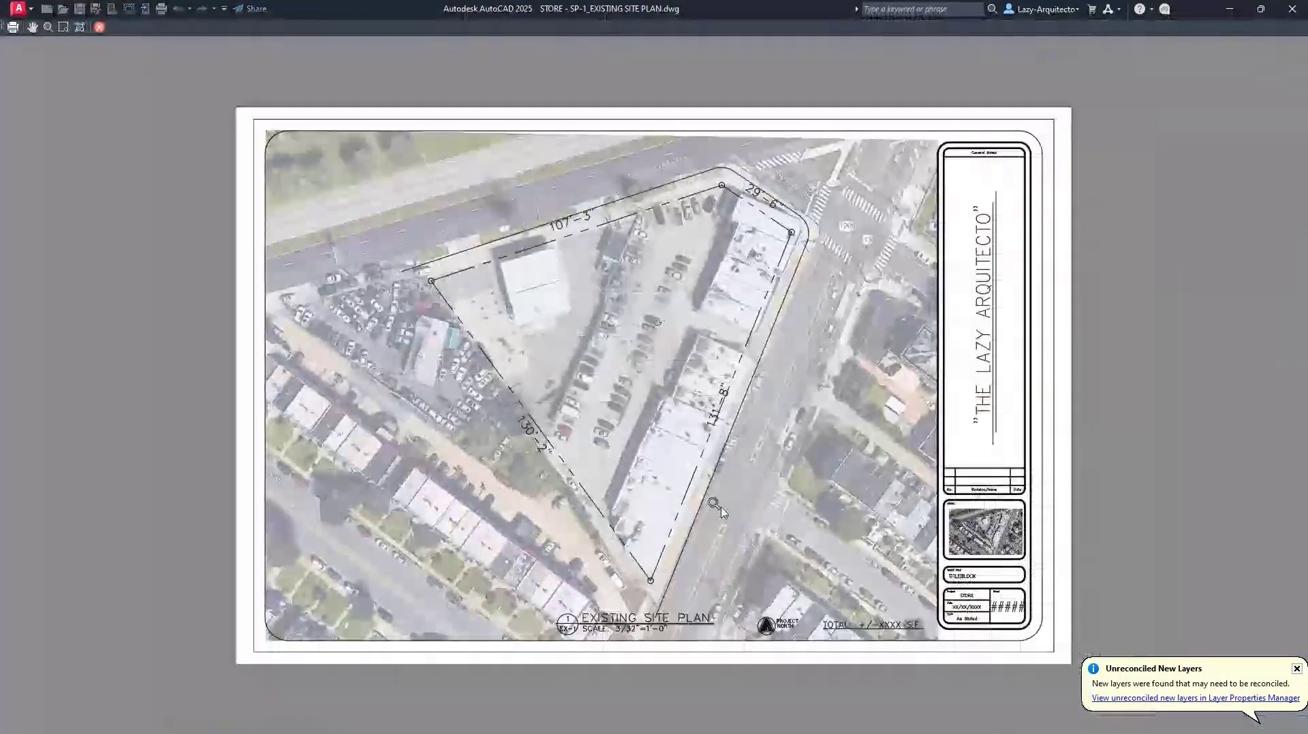
# Examine the border of the title block's aerial image in the plot preview of SP-1, and close the preview.
pyautogui.scroll(8, 1001, 555)
pyautogui.moveTo(938, 451); pyautogui.dragTo(696, 451, button='middle')
pyautogui.scroll(2, 742, 483)
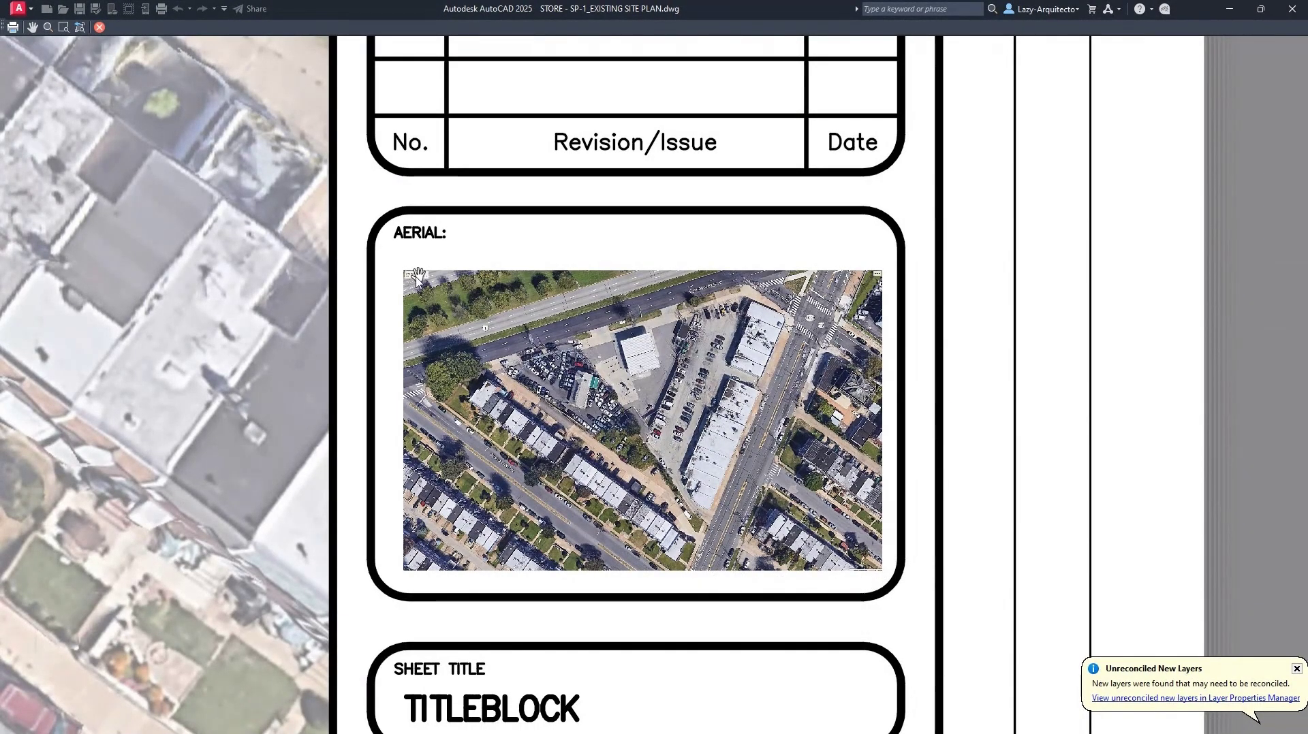
pyautogui.press('Escape')
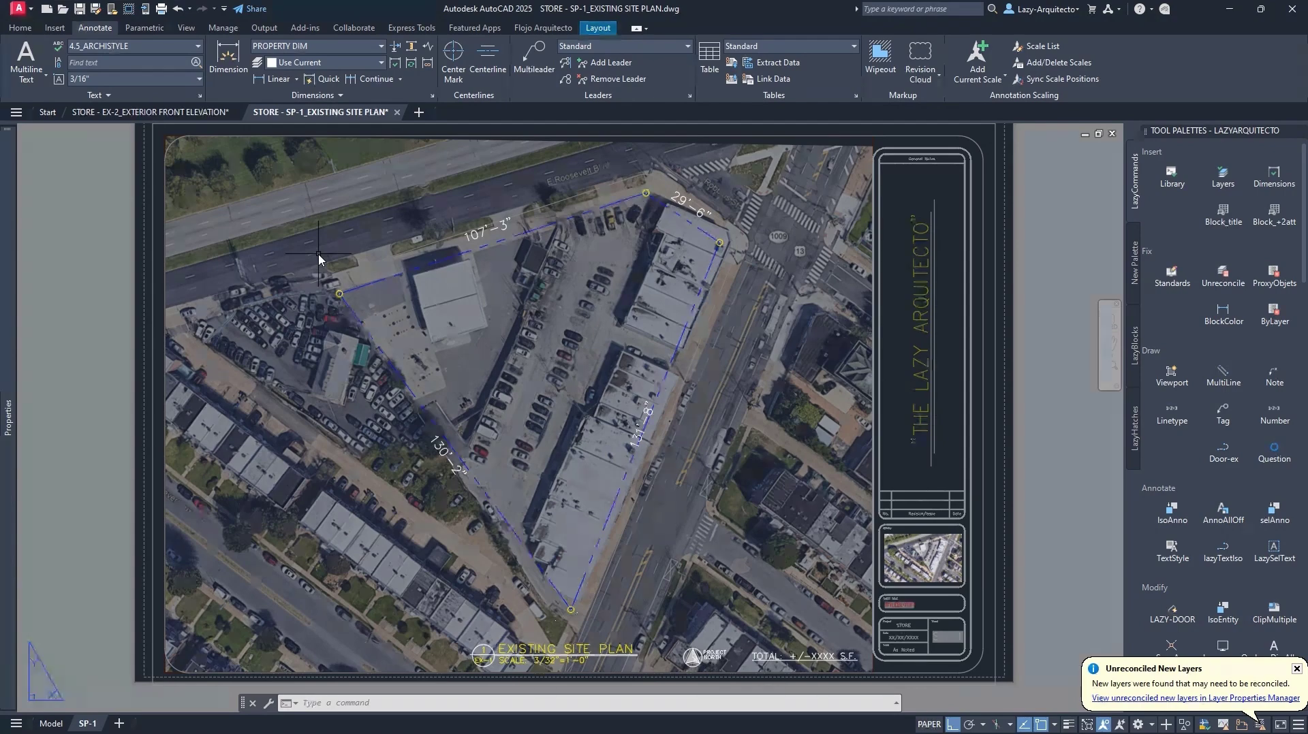
# In model space, place a linear dimension about 23'-0" long beside the aerial image and check which layer it is on.
pyautogui.hotkey('ctrl', 'pageup')
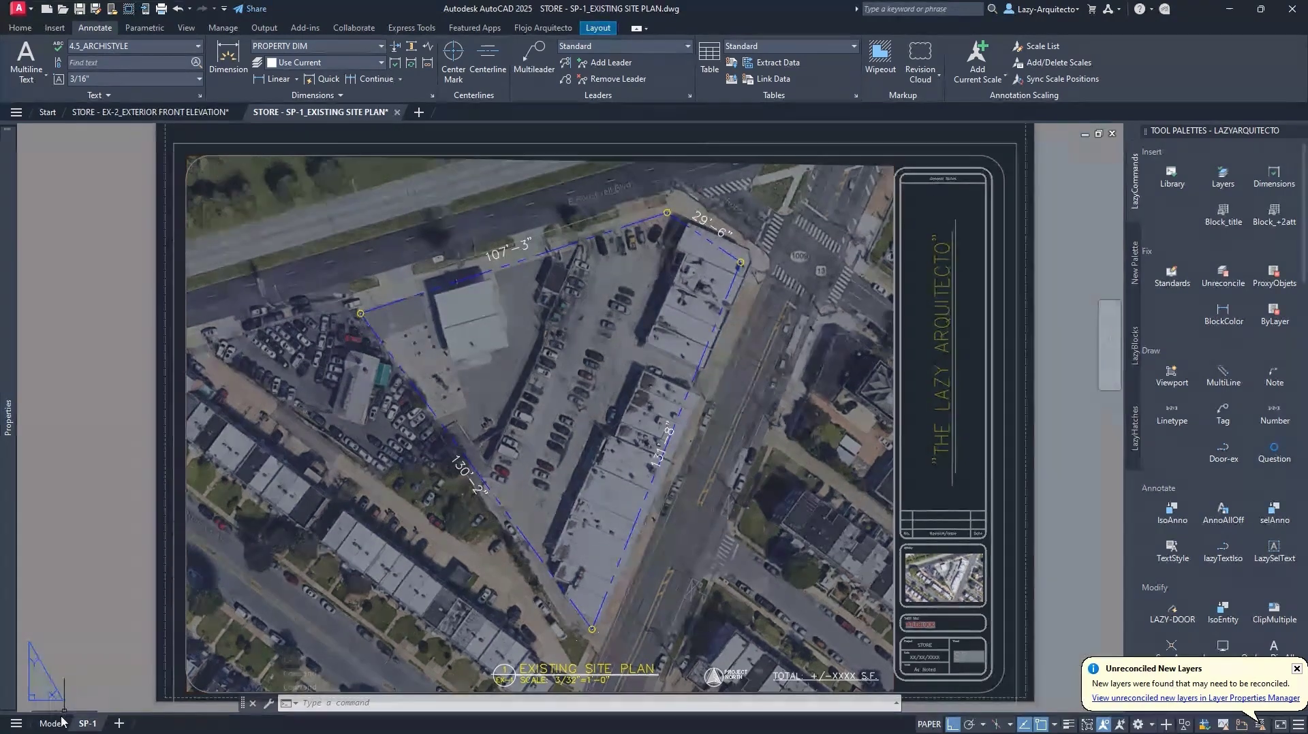
pyautogui.moveTo(193, 536); pyautogui.dragTo(336, 531, button='middle')
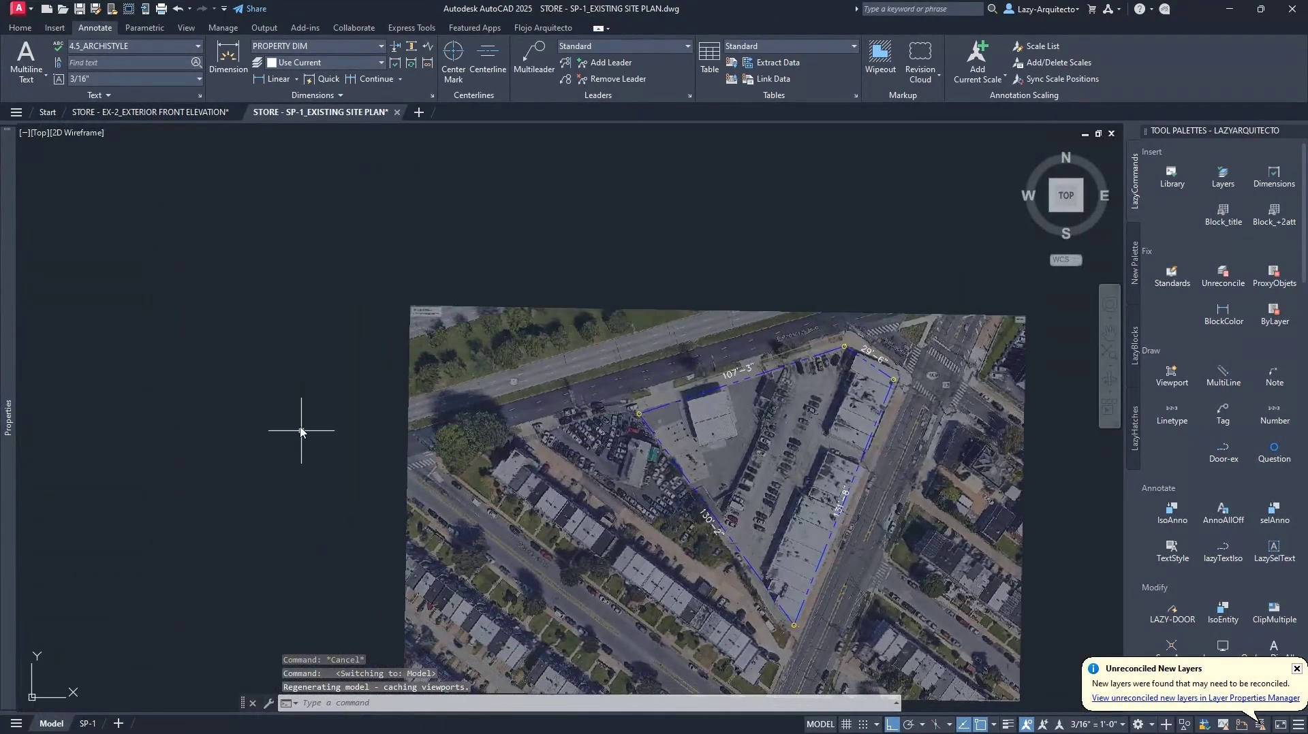
pyautogui.write('D')
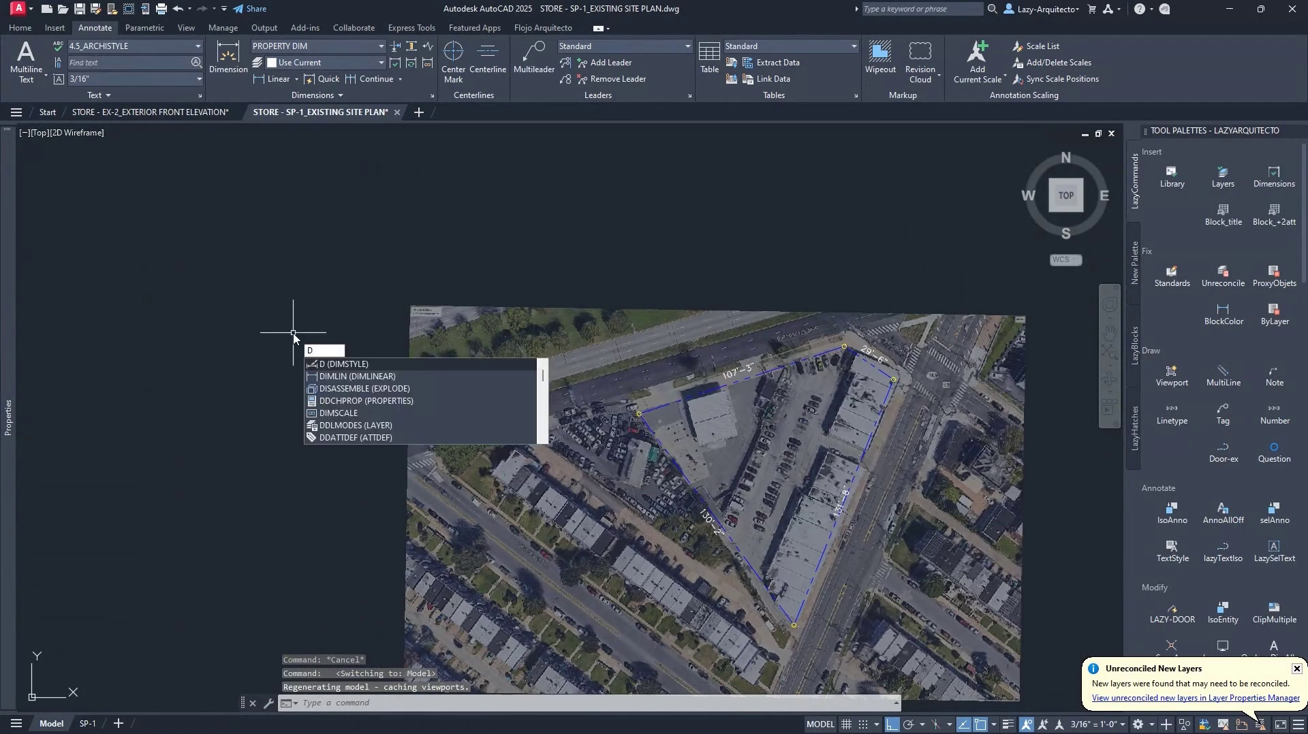
pyautogui.write('IMLI')
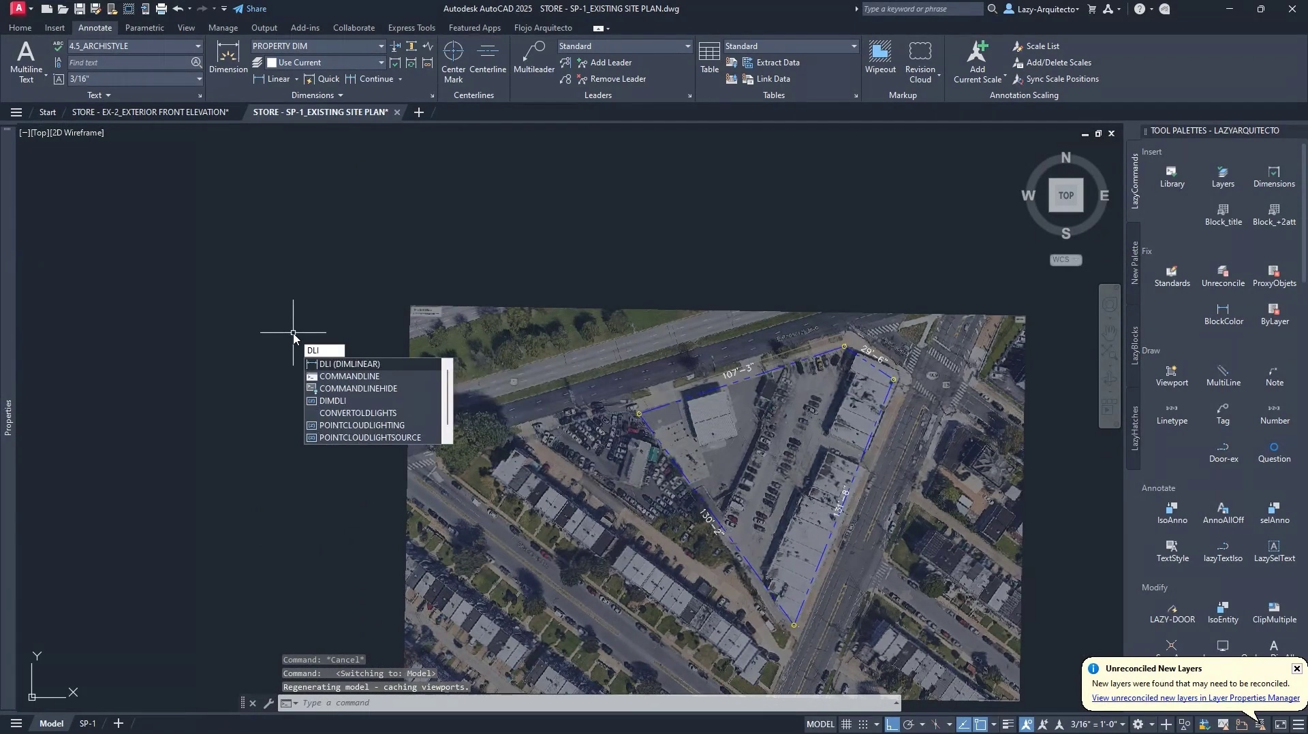
pyautogui.press('Return')
pyautogui.click(289, 306)
pyautogui.click(316, 301)
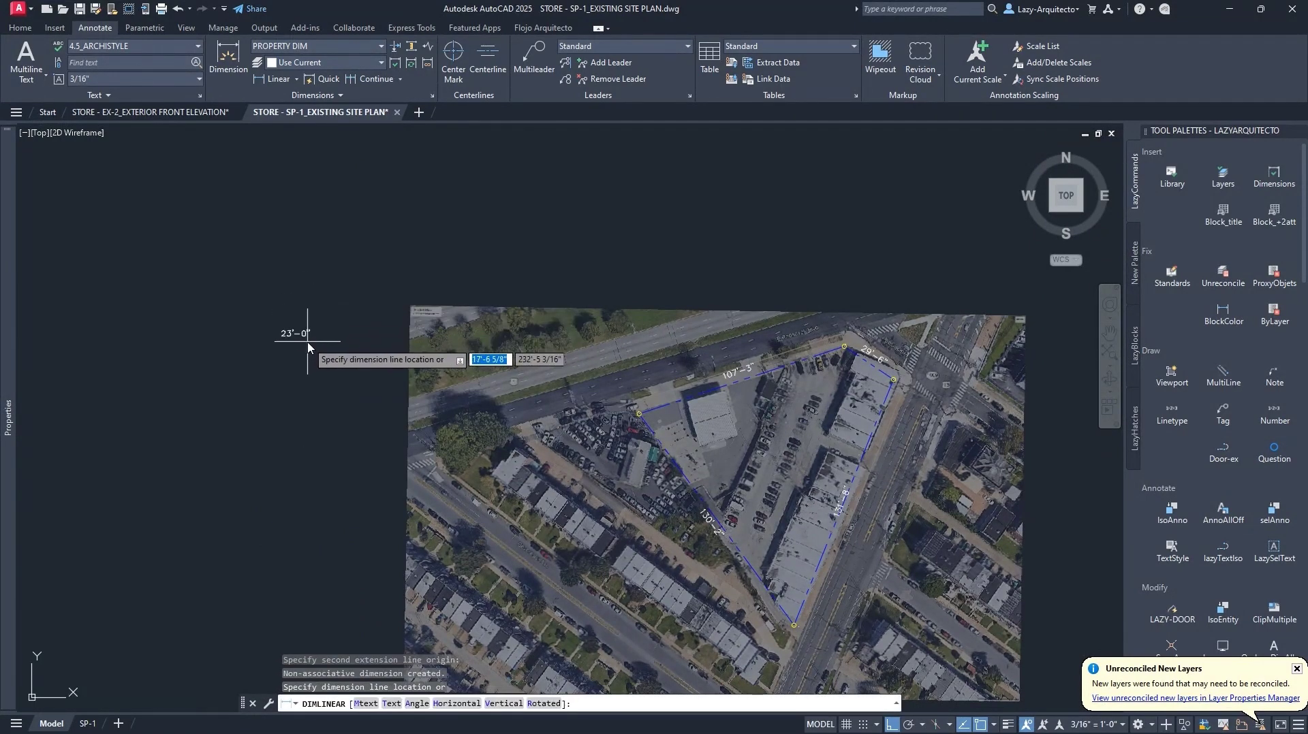
pyautogui.click(298, 353)
pyautogui.click(300, 354)
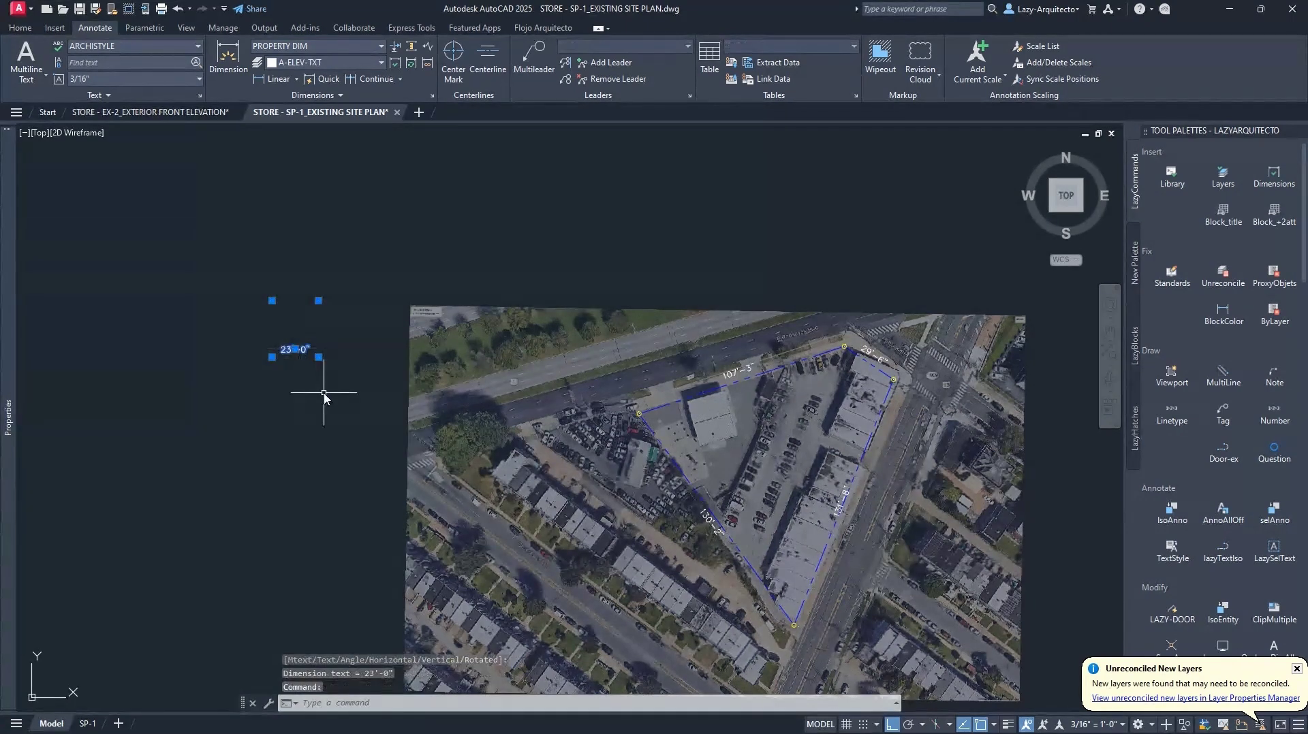
pyautogui.click(21, 28)
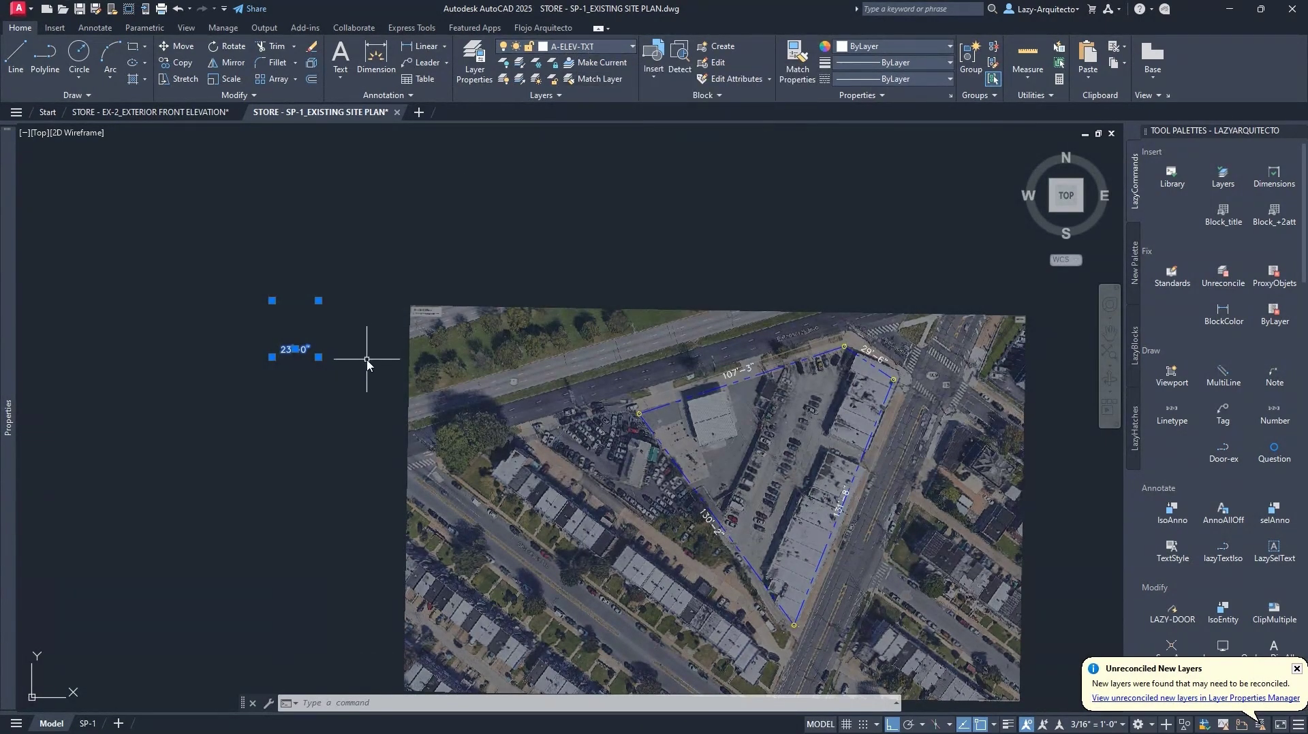
pyautogui.press('Escape')
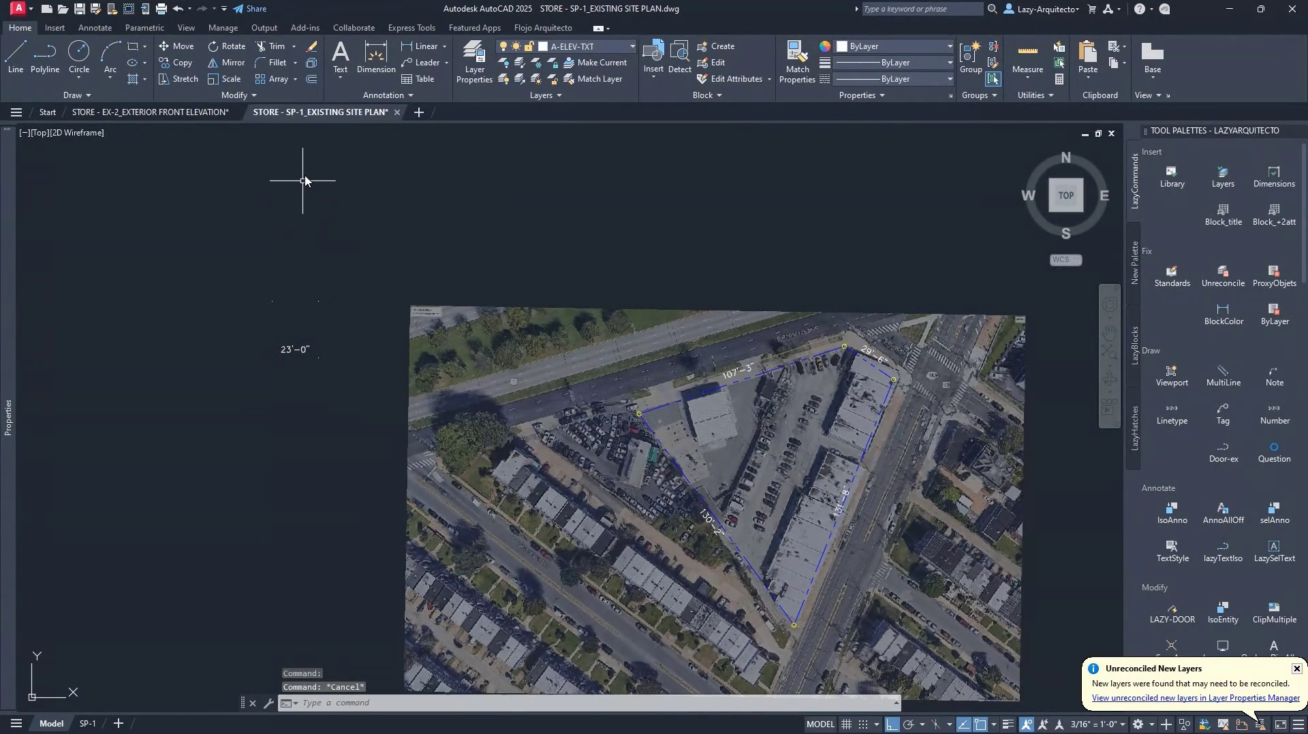
# Set the layer override for new dimensions to DIMENSION.
pyautogui.click(95, 28)
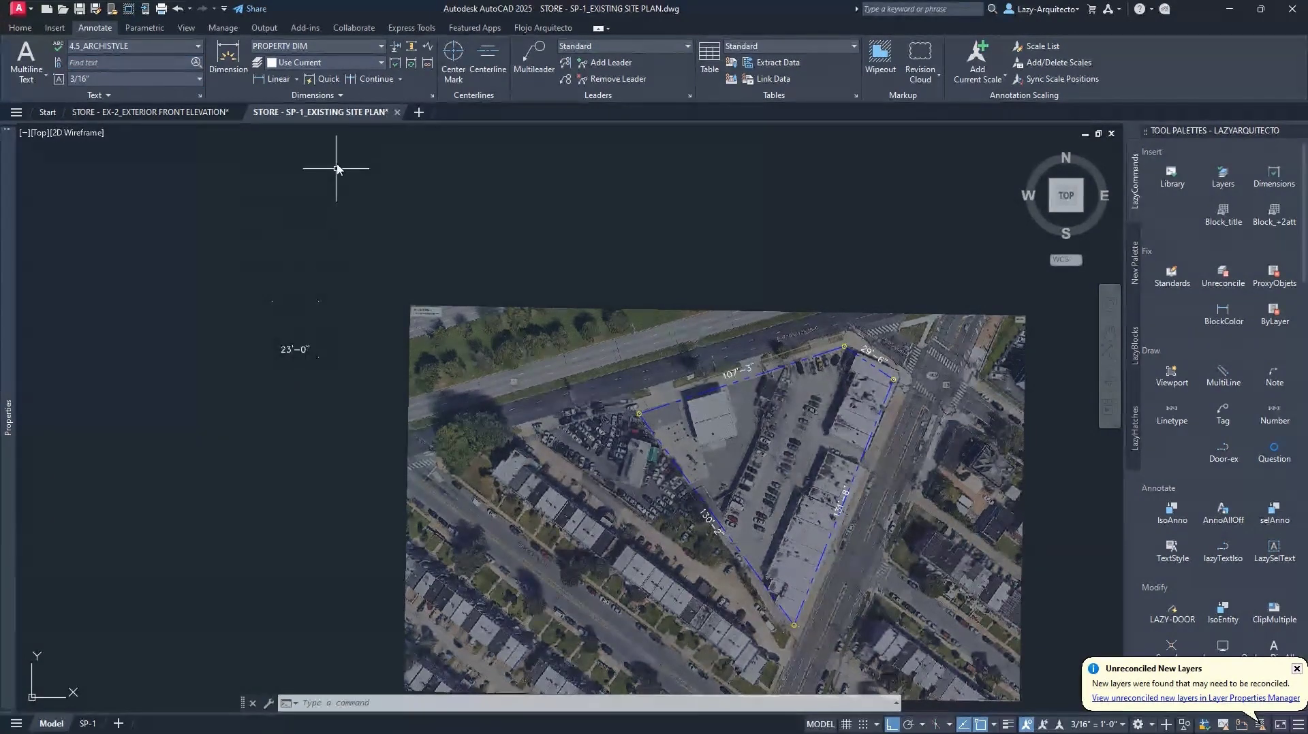
pyautogui.click(311, 63)
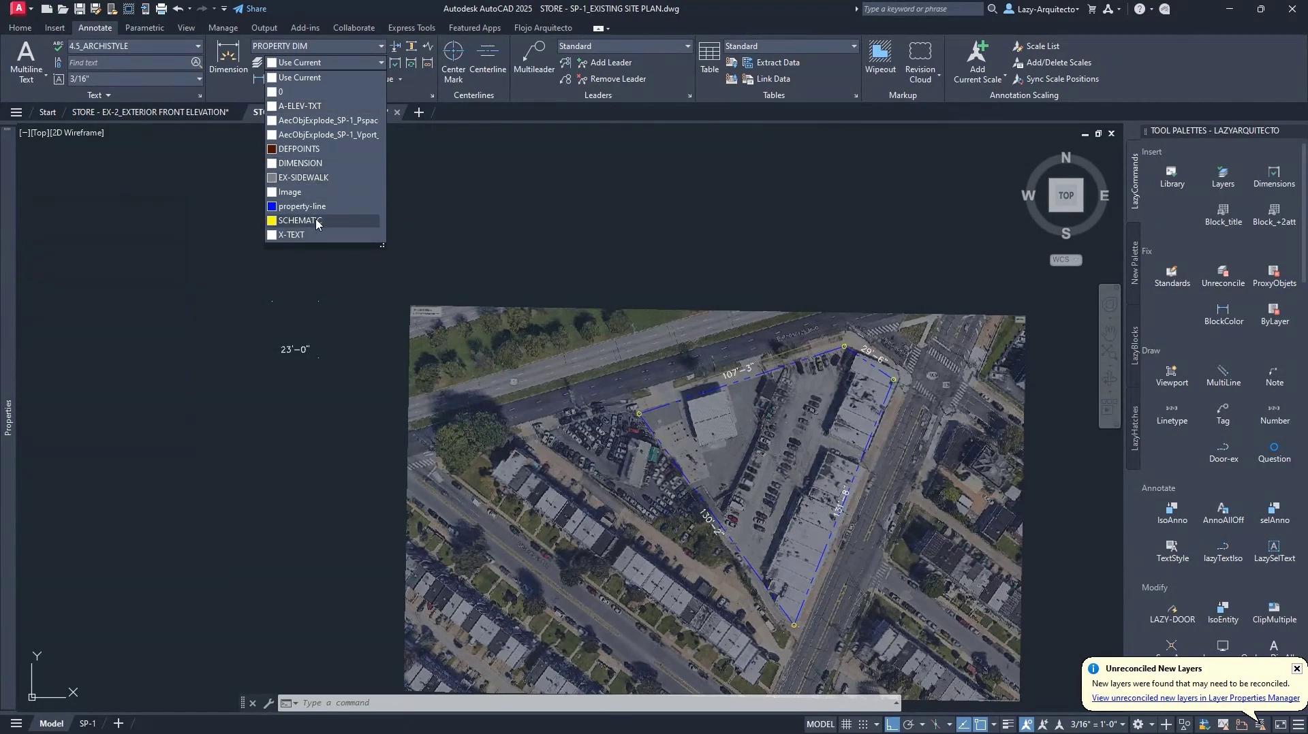
pyautogui.click(310, 164)
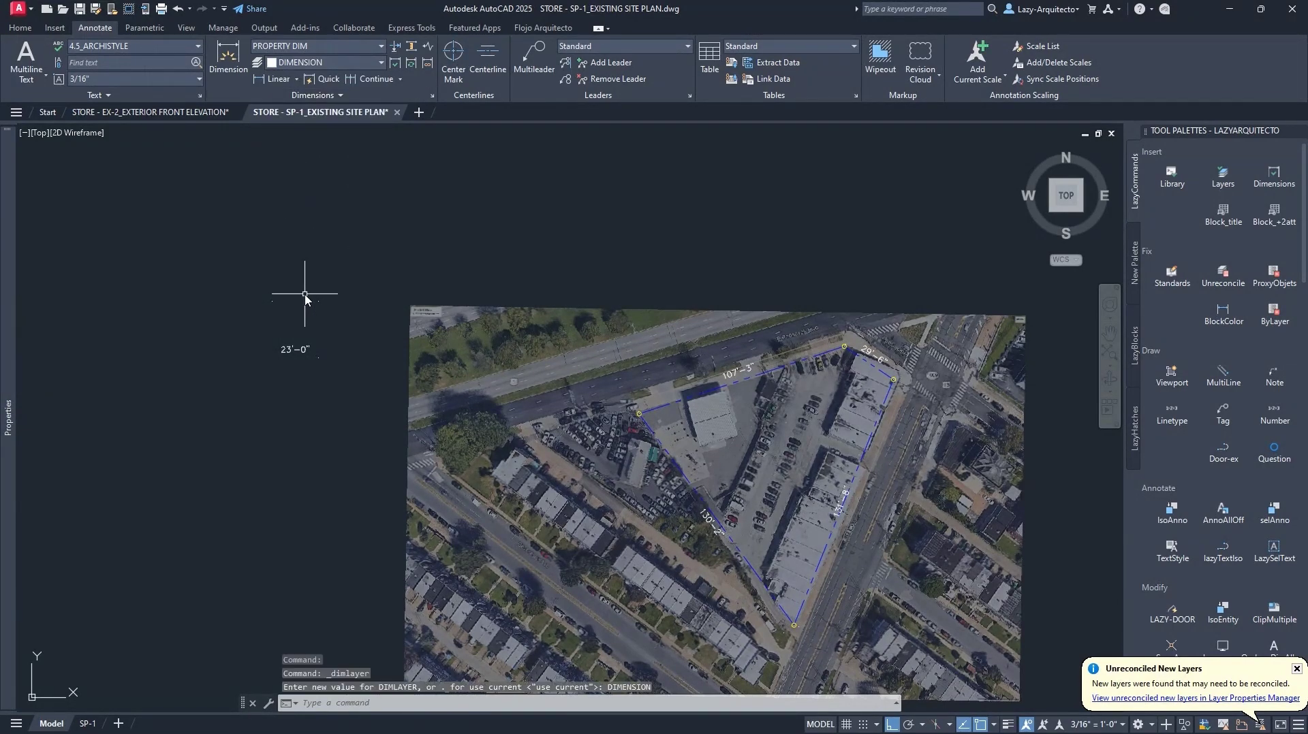
pyautogui.press('Escape')
# Place a second linear dimension about 33'-10" long above the first one and check which layer it is on.
pyautogui.write('DL')
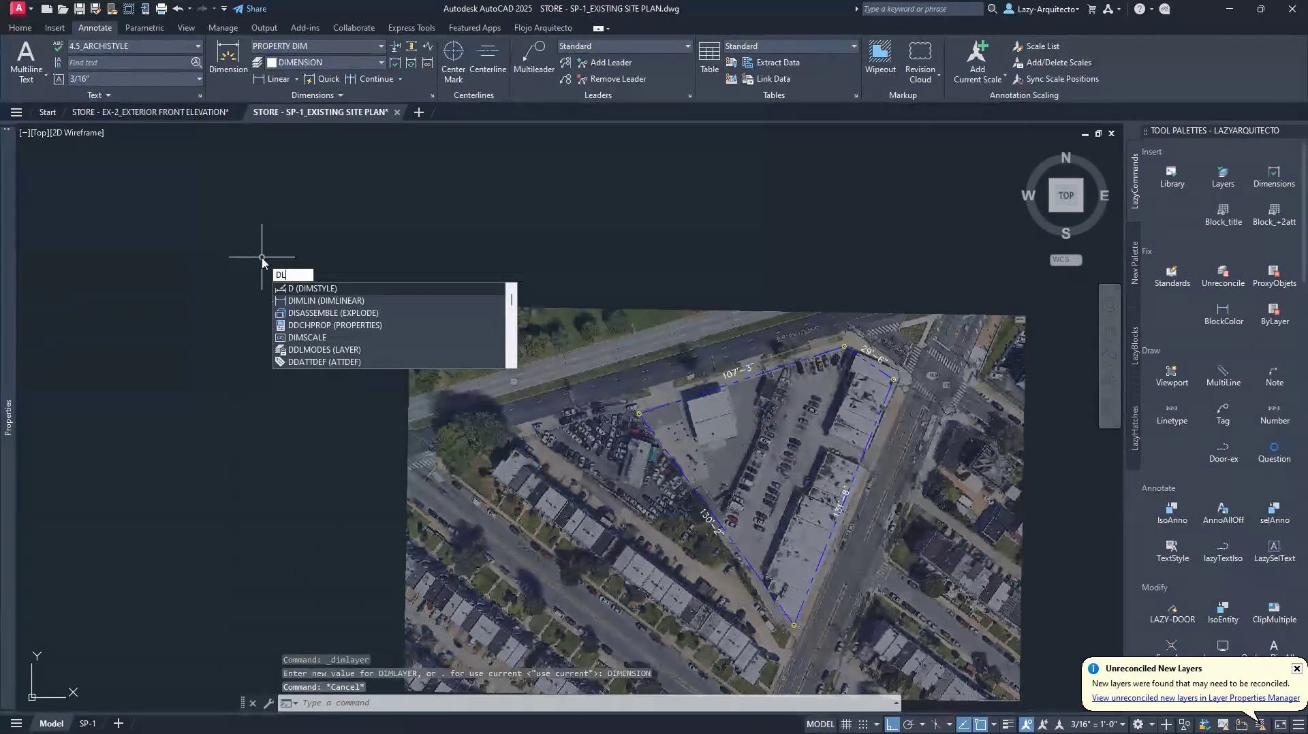
pyautogui.write('I')
pyautogui.press('Return')
pyautogui.click(263, 245)
pyautogui.click(332, 246)
pyautogui.click(316, 284)
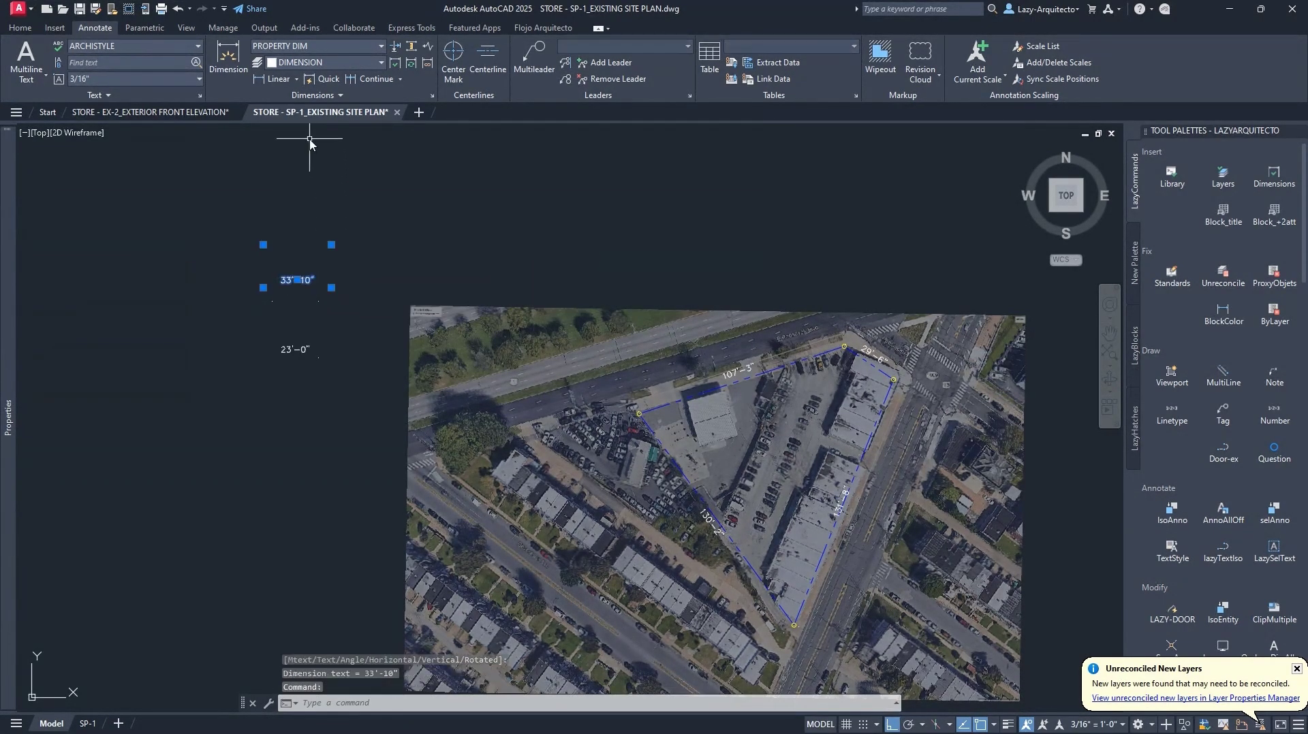
pyautogui.click(21, 29)
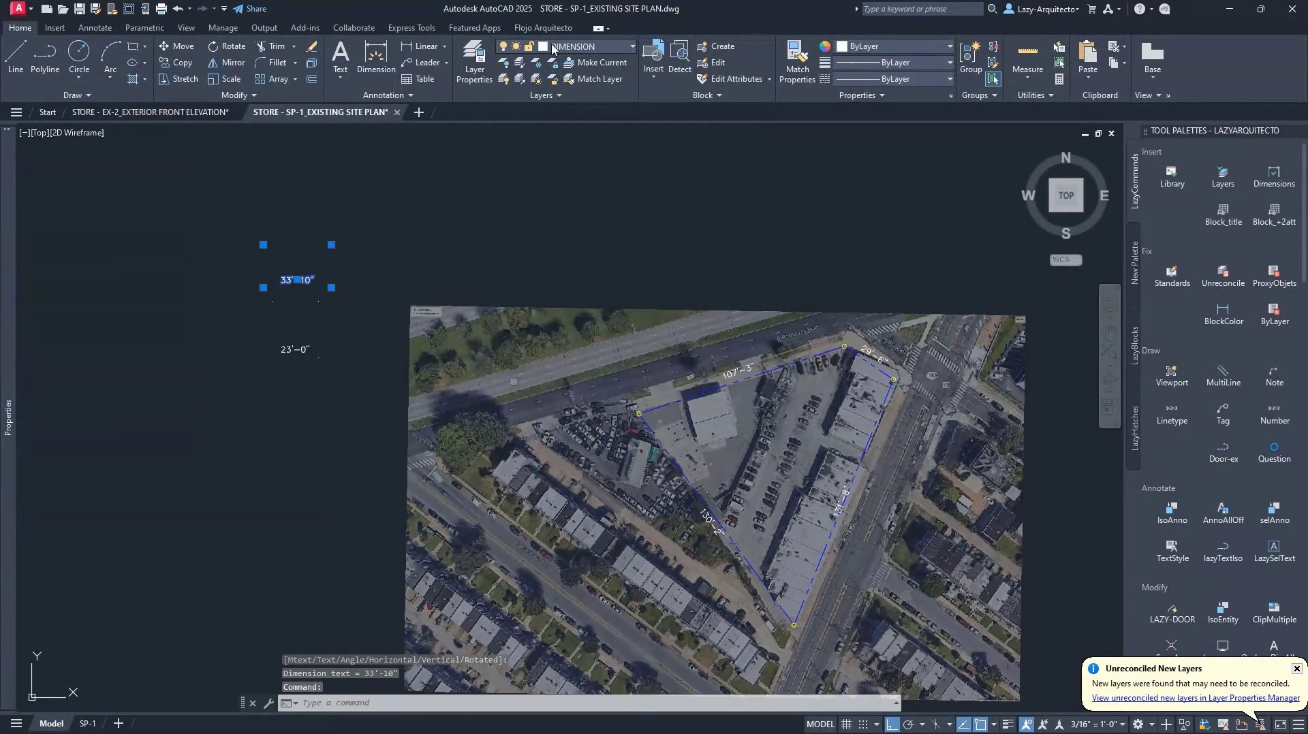
pyautogui.click(583, 49)
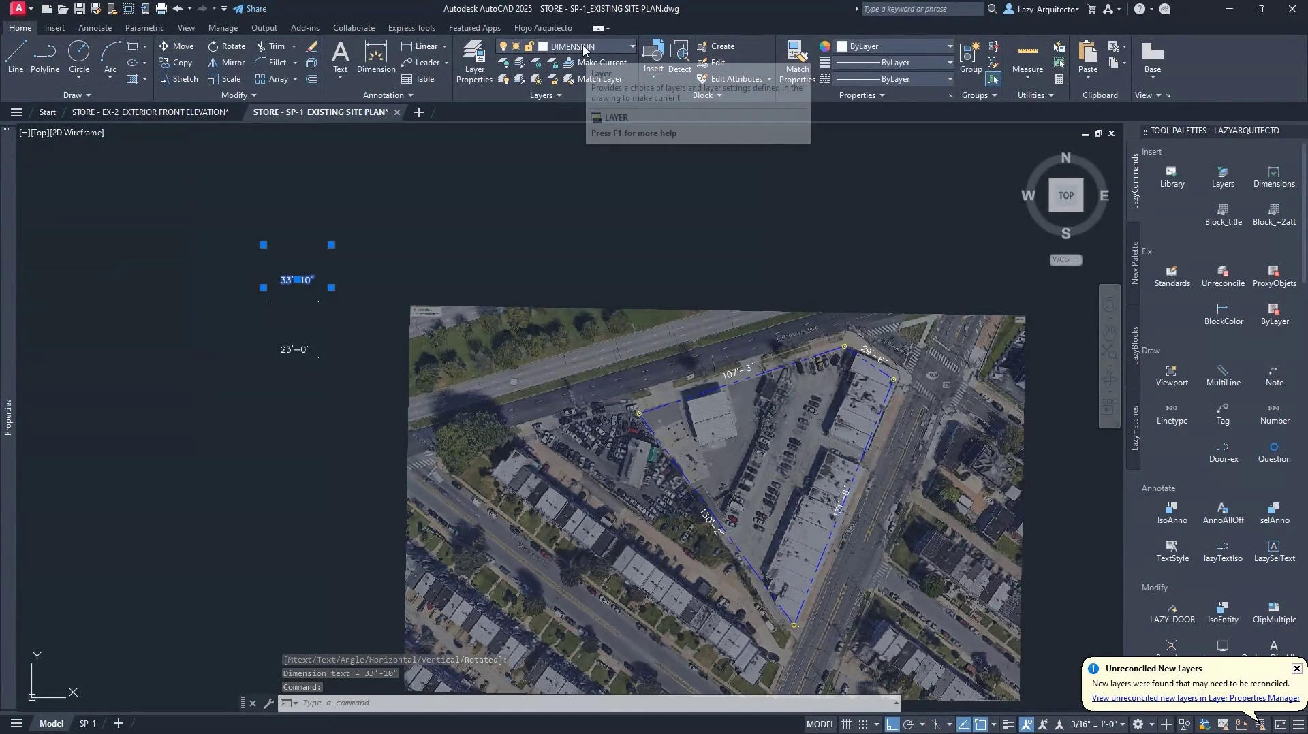
# Switch to the STORE - EX-2_EXTERIOR FRONT ELEVATION drawing and place a short linear dimension in model space beside the elevation.
pyautogui.click(185, 113)
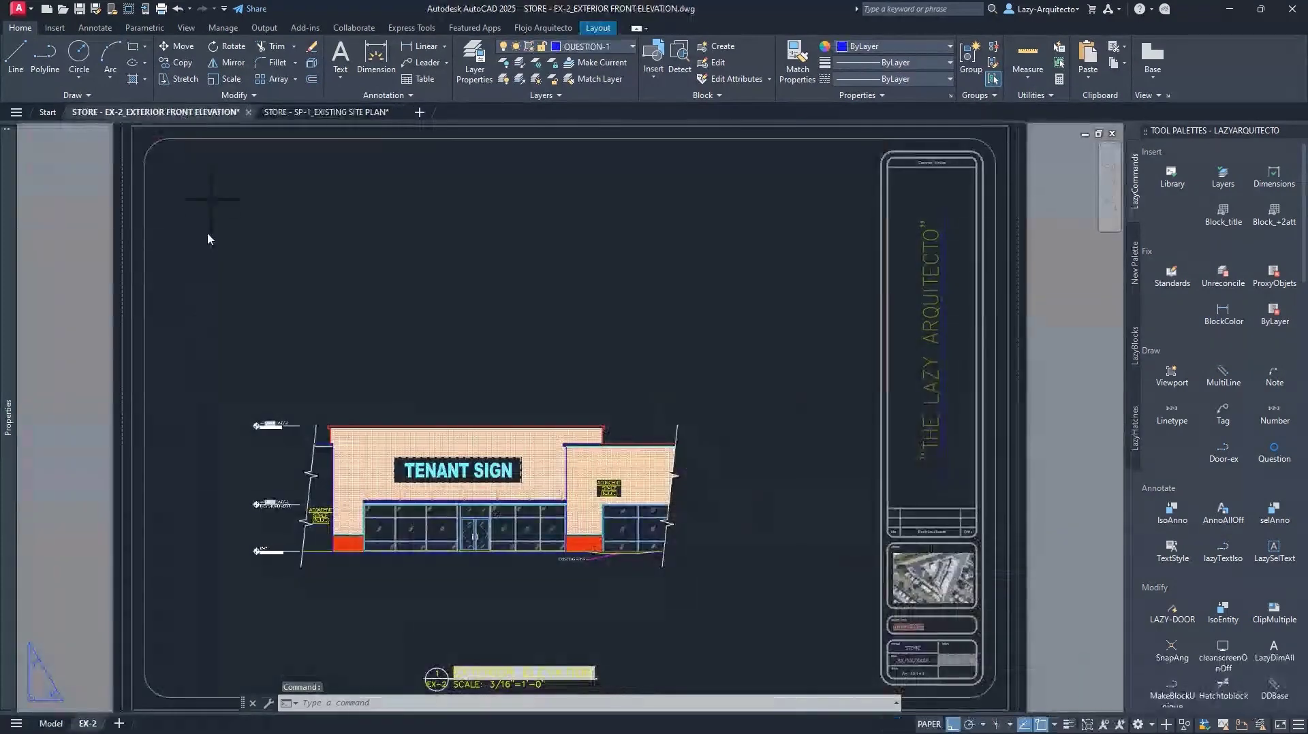
pyautogui.click(51, 724)
pyautogui.write('DLIU')
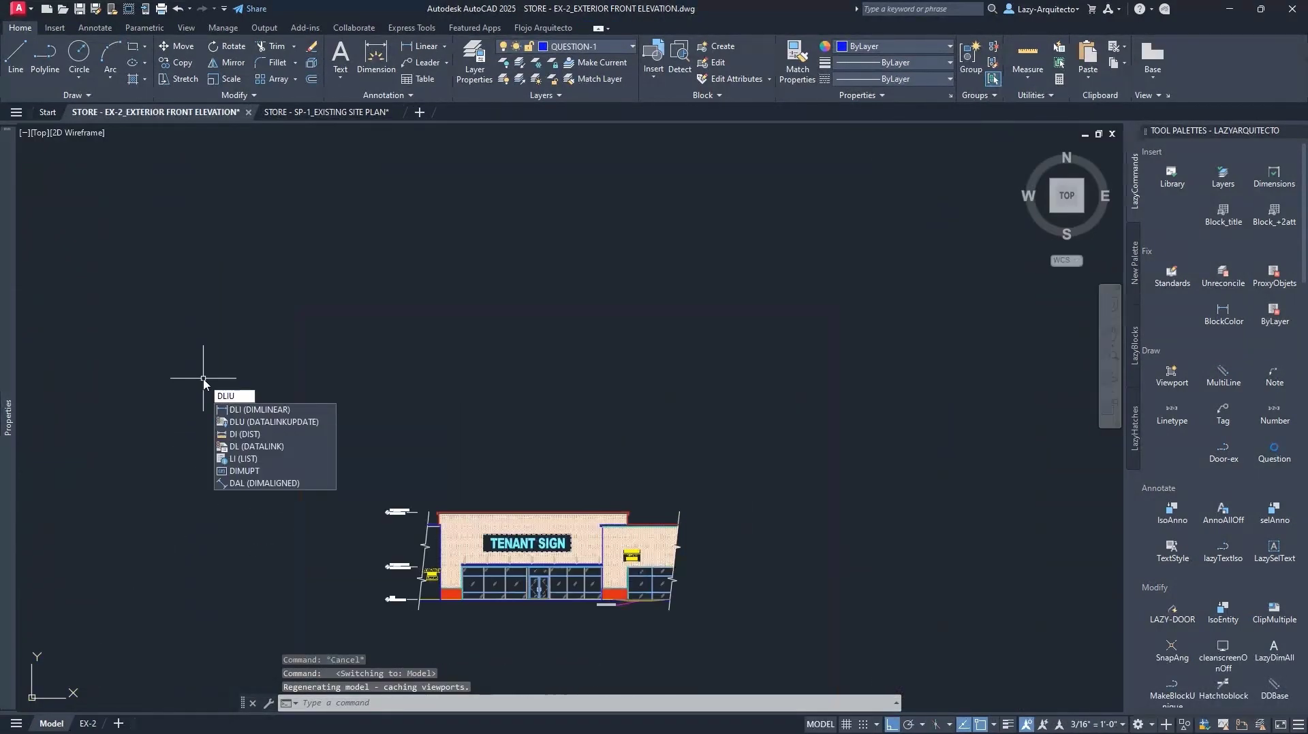
pyautogui.press('Return')
pyautogui.click(179, 351)
pyautogui.click(213, 352)
pyautogui.click(203, 410)
pyautogui.click(202, 411)
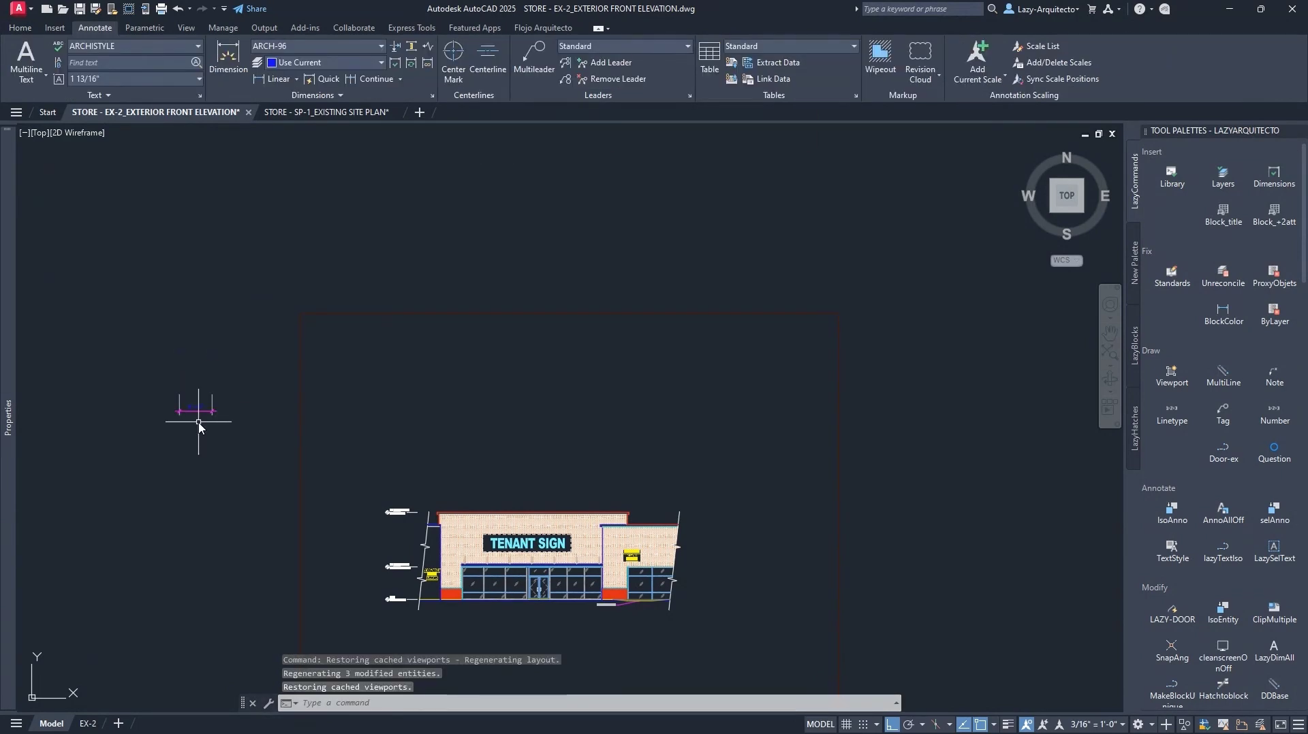
# Delete the linear dimension placed beside the front elevation.
pyautogui.click(191, 408)
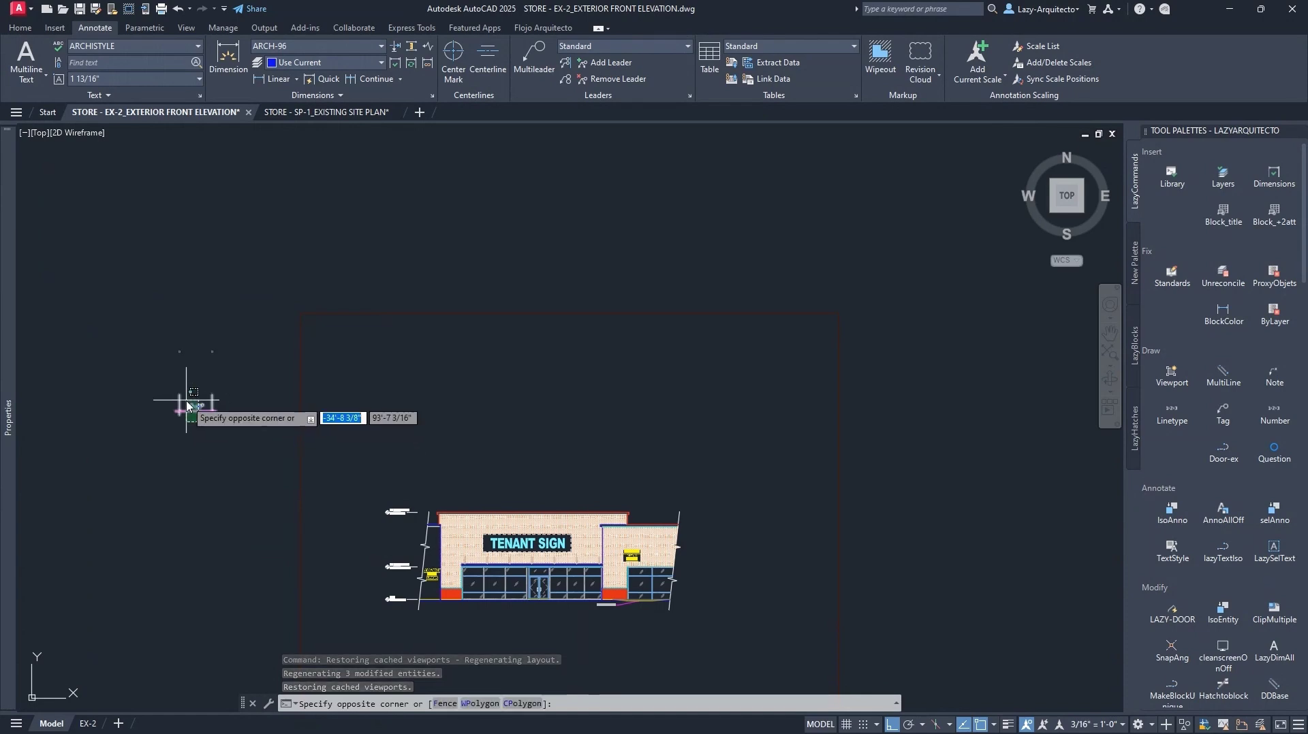
pyautogui.click(187, 400)
pyautogui.press('Delete')
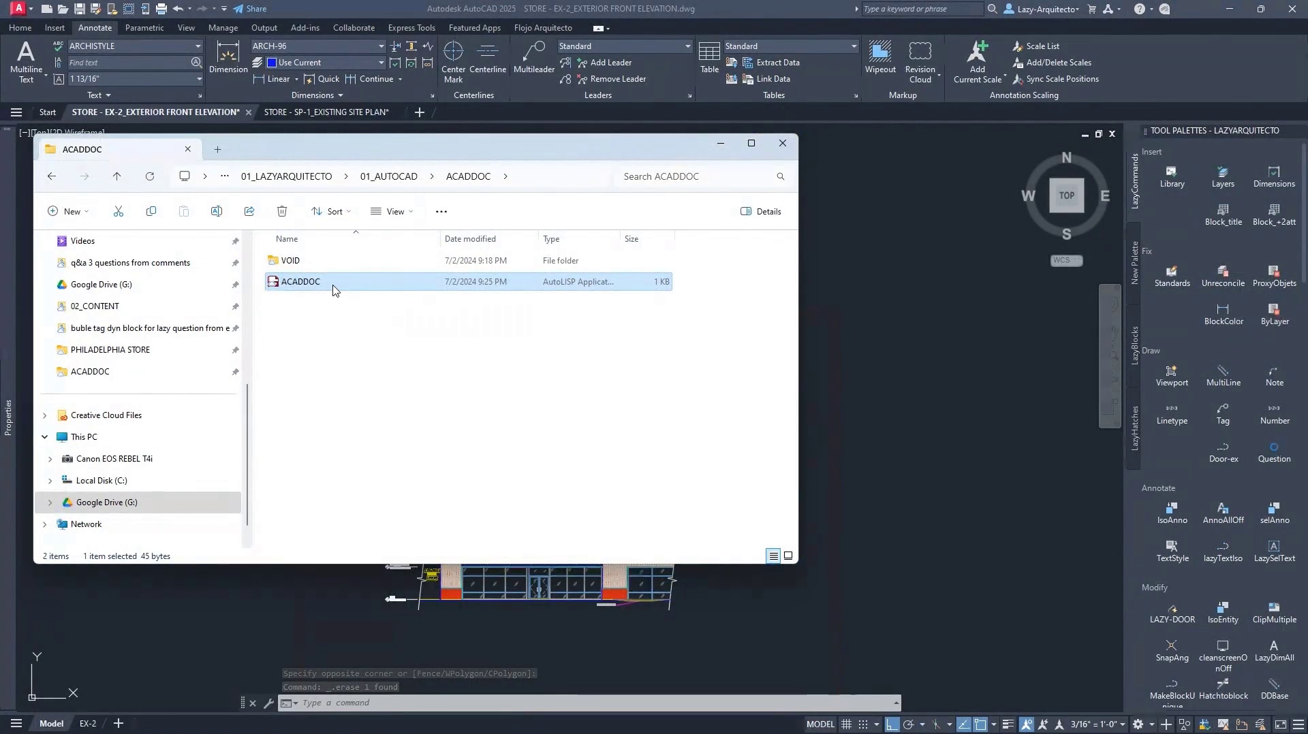
# Open the ACADDOC file in Notepad and duplicate its (SETVAR "FRAME" 0) line, including the comment, onto a second line.
pyautogui.doubleClick(334, 289)
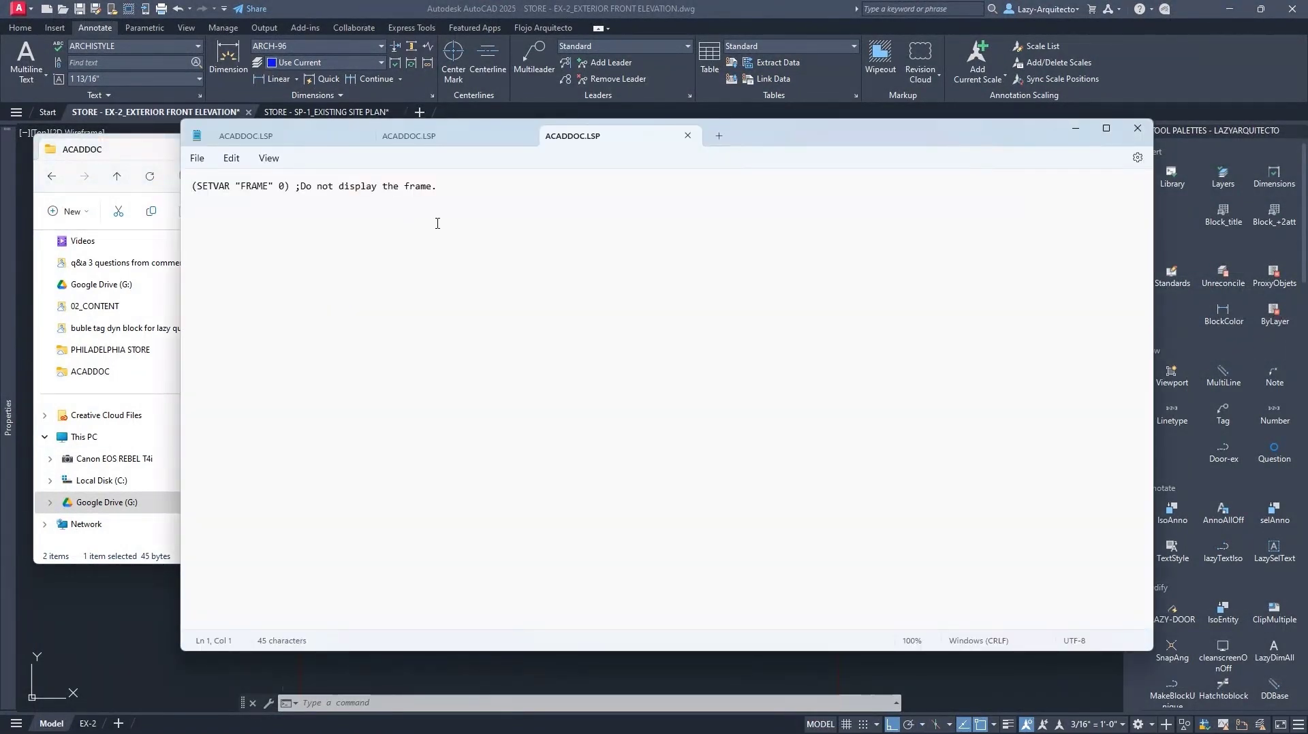
pyautogui.click(442, 188)
pyautogui.press('Left')
pyautogui.press('Left')
pyautogui.press('Left')
pyautogui.press('Left')
pyautogui.press('Left')
pyautogui.press('Left')
pyautogui.press('Left')
pyautogui.press('Left')
pyautogui.press('Left')
pyautogui.press('Left')
pyautogui.press('Left')
pyautogui.press('Left')
pyautogui.press('Left')
pyautogui.press('Left')
pyautogui.press('Left')
pyautogui.press('Left')
pyautogui.press('Left')
pyautogui.press('Left')
pyautogui.press('Left')
pyautogui.press('Left')
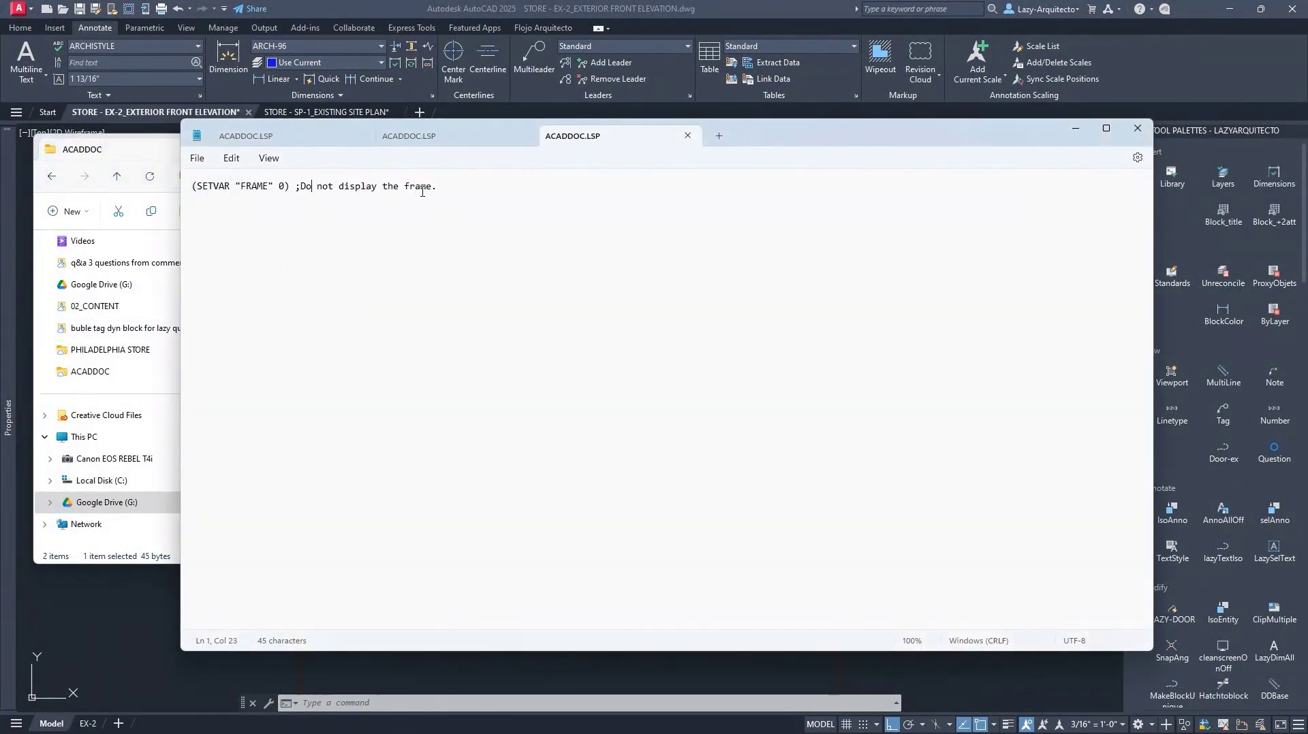
pyautogui.moveTo(440, 188); pyautogui.dragTo(190, 193)
pyautogui.hotkey('ctrl', 'c')
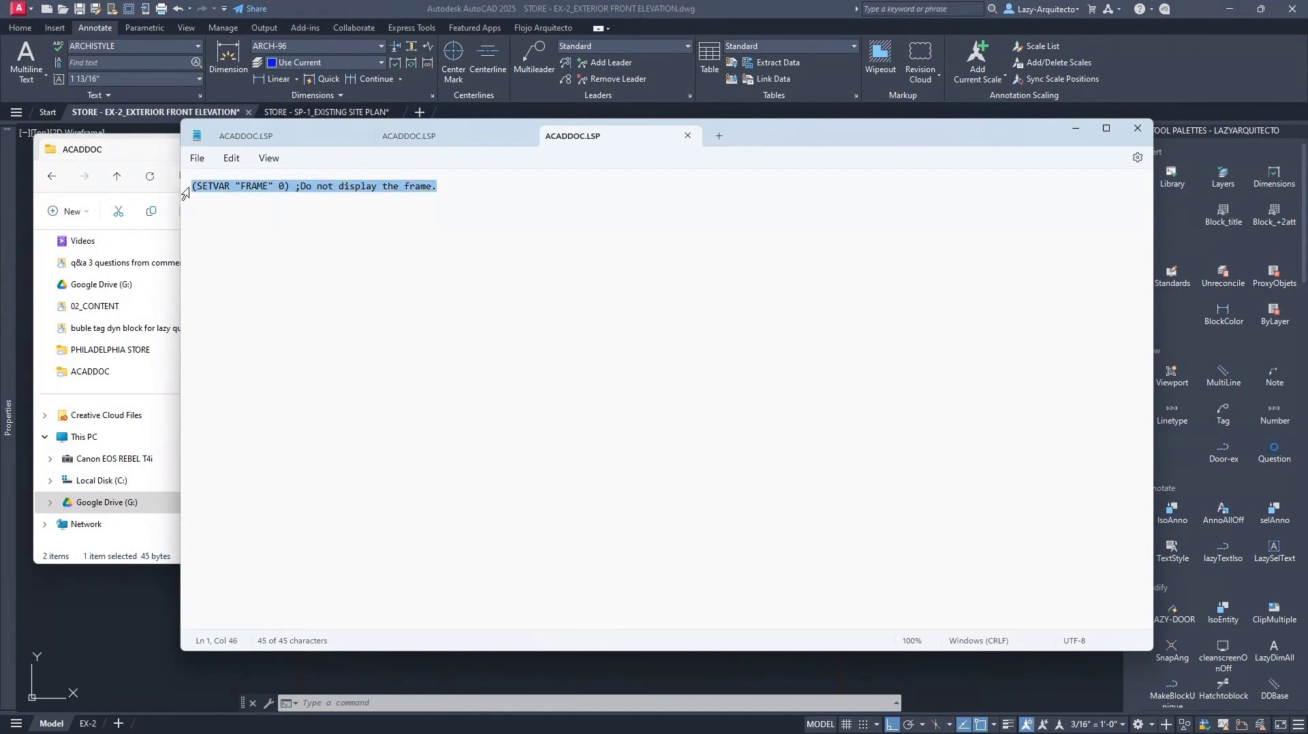
pyautogui.click(462, 185)
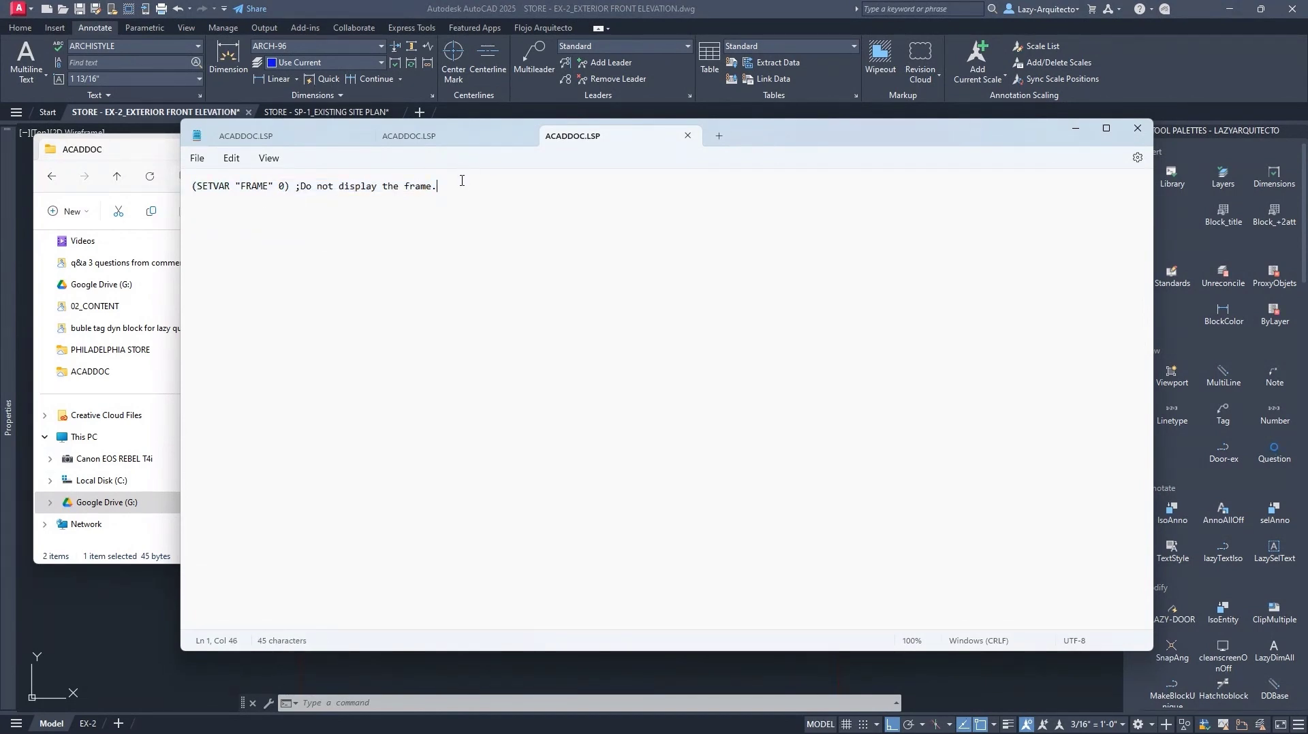
pyautogui.hotkey('ctrl', 'v')
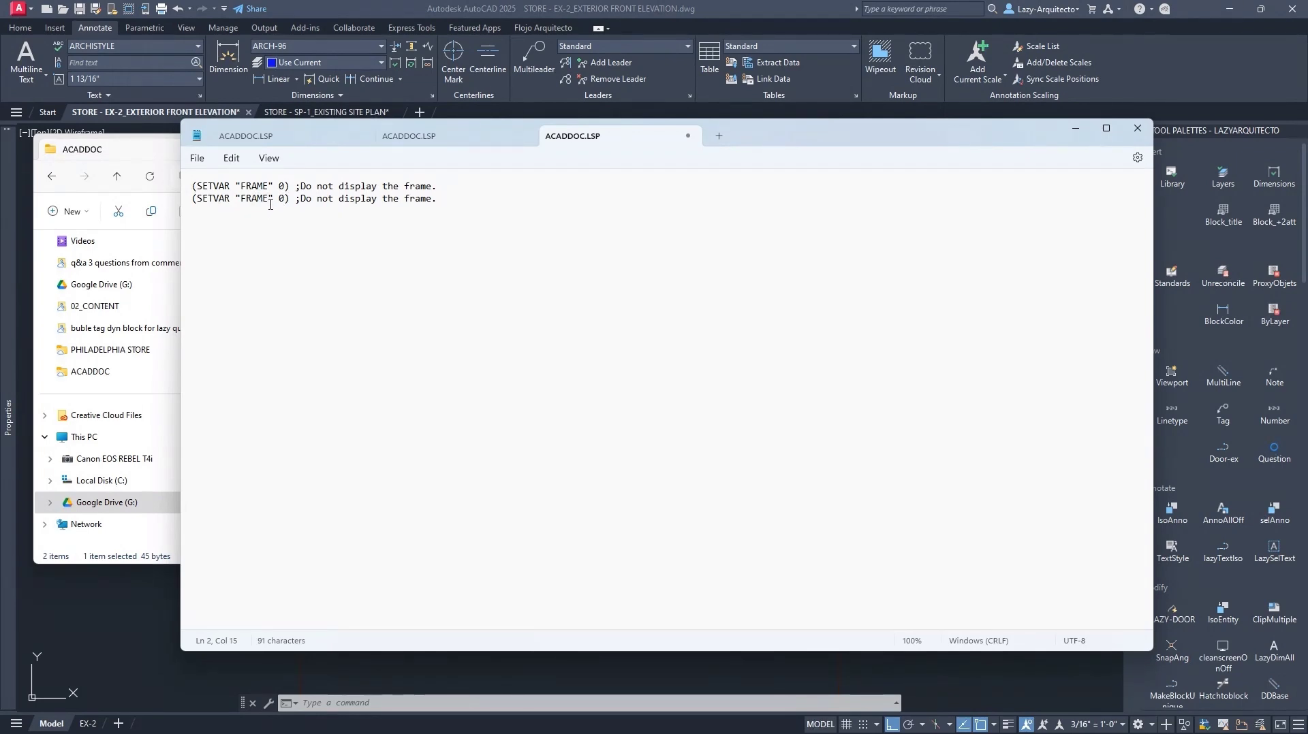
# Change the variable name in the second SETVAR line to DIMLAYER.
pyautogui.press('BackSpace')
pyautogui.press('BackSpace')
pyautogui.press('BackSpace')
pyautogui.press('BackSpace')
pyautogui.press('BackSpace')
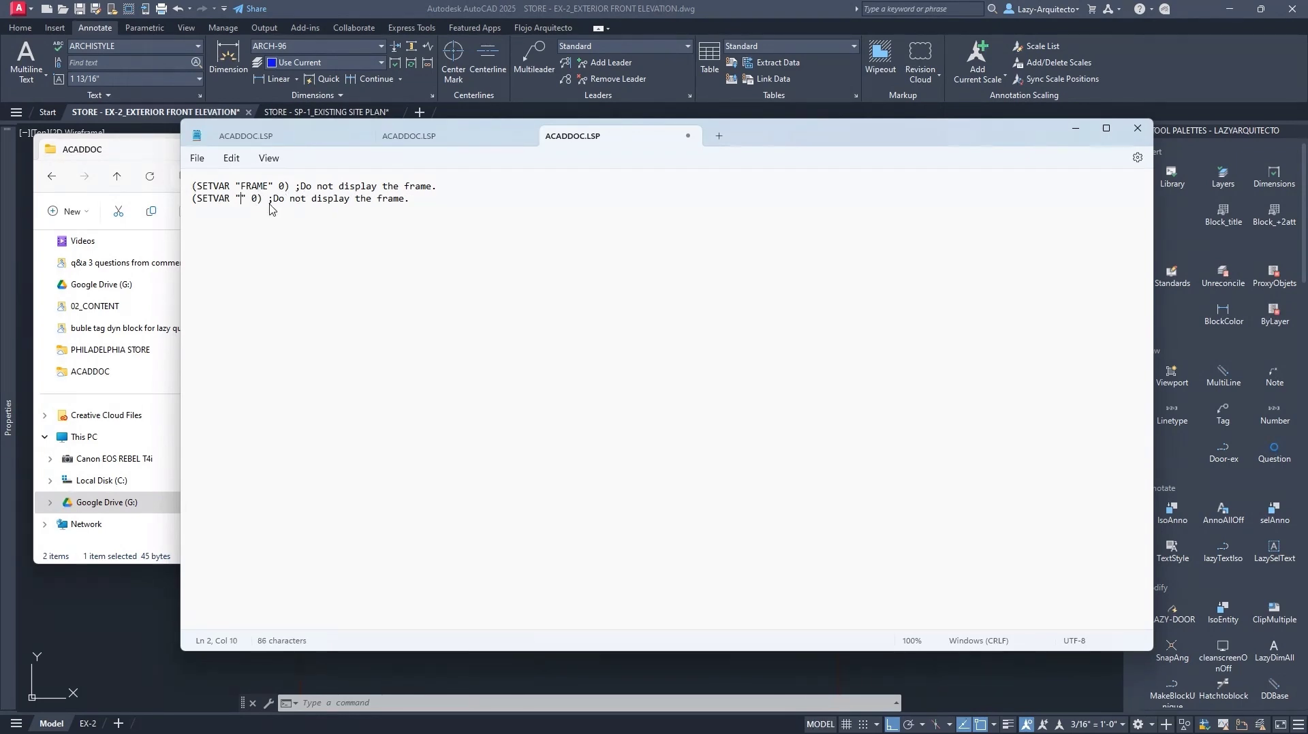
pyautogui.write('DIMLAY')
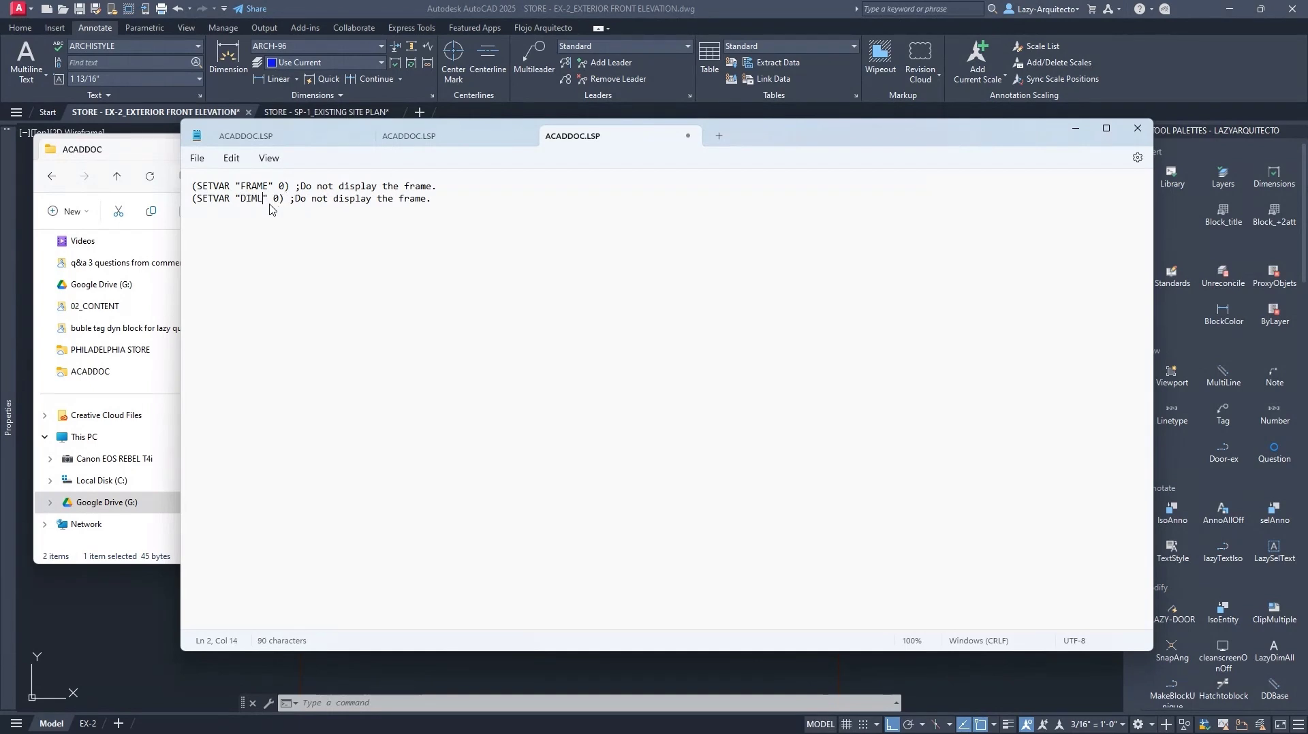
pyautogui.write('ER')
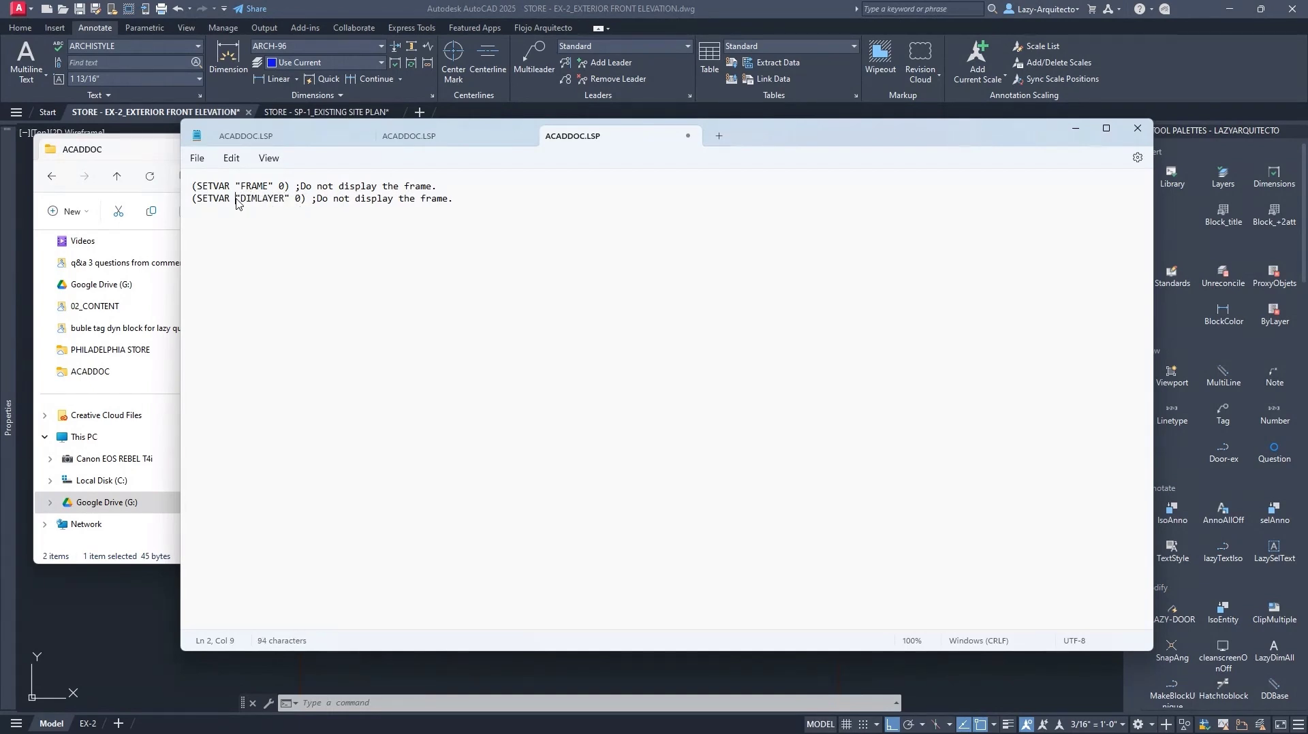
# Set the DIMLAYER value to "DIMENSION1" in the second SETVAR line and change its comment to "THIS SETS MY DIMENSION LAYER.".
pyautogui.moveTo(238, 203); pyautogui.dragTo(279, 203)
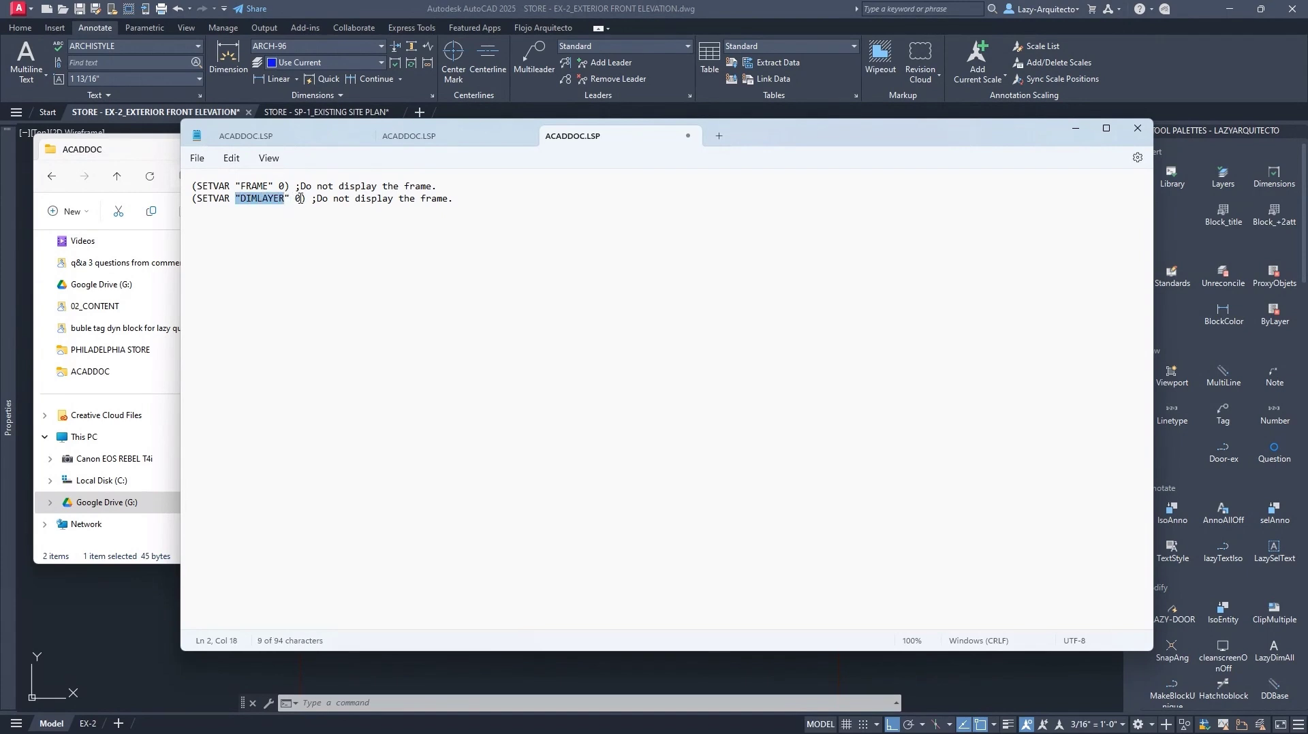
pyautogui.click(301, 198)
pyautogui.press('BackSpace')
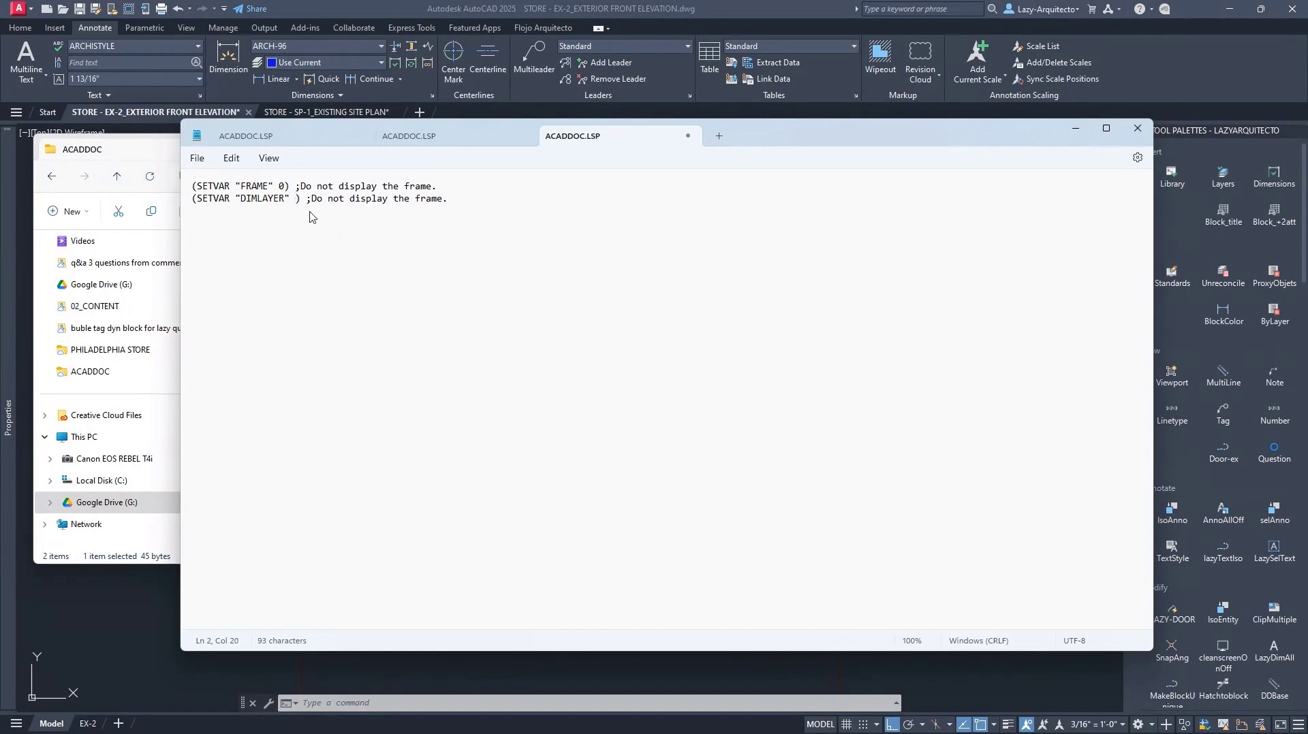
pyautogui.write('" "')
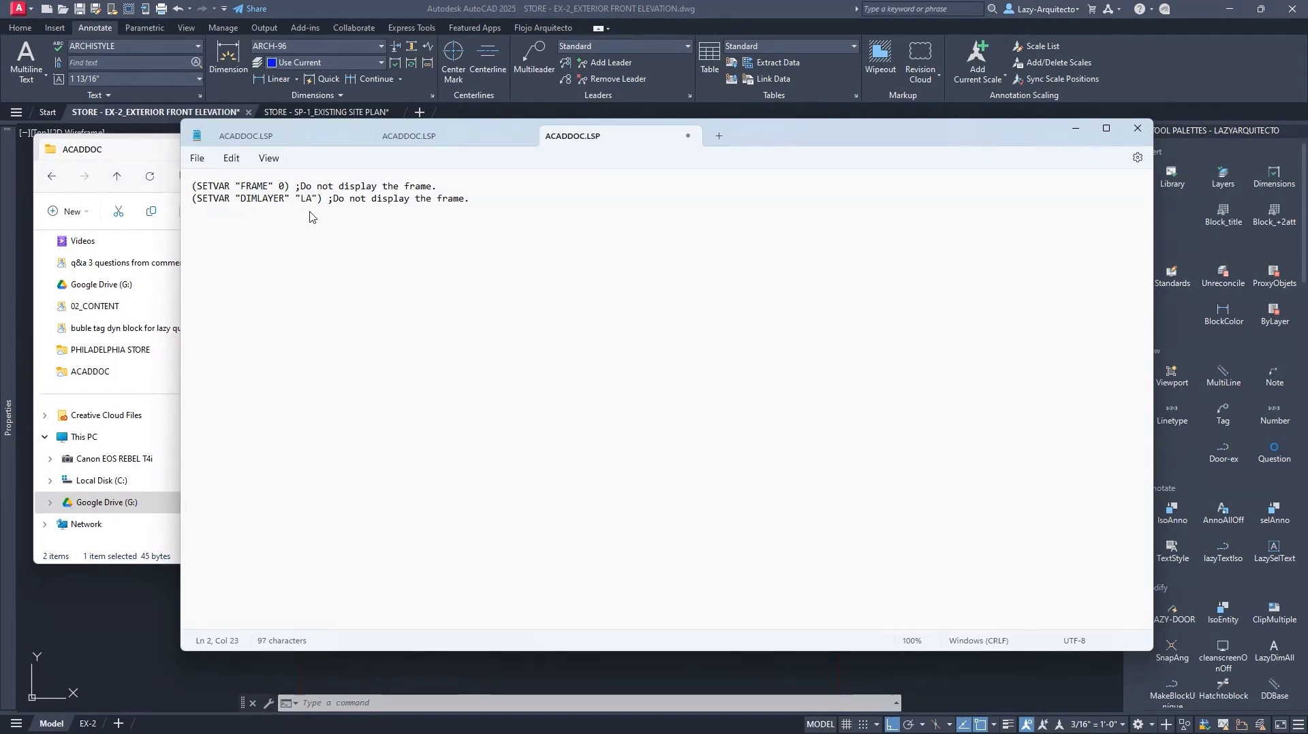
pyautogui.write('DIMENSION1')
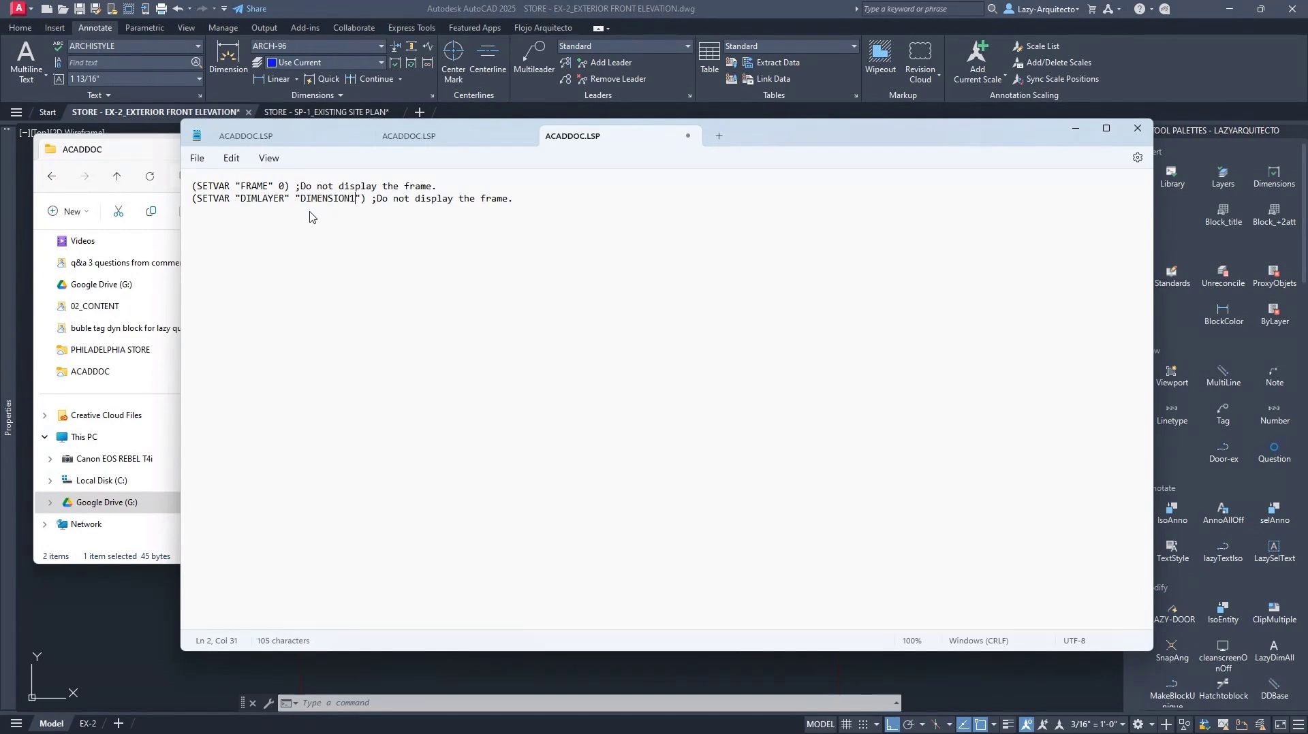
# Save ACADDOC.LSP, then close Notepad and the ACADDOC folder window.
pyautogui.click(197, 158)
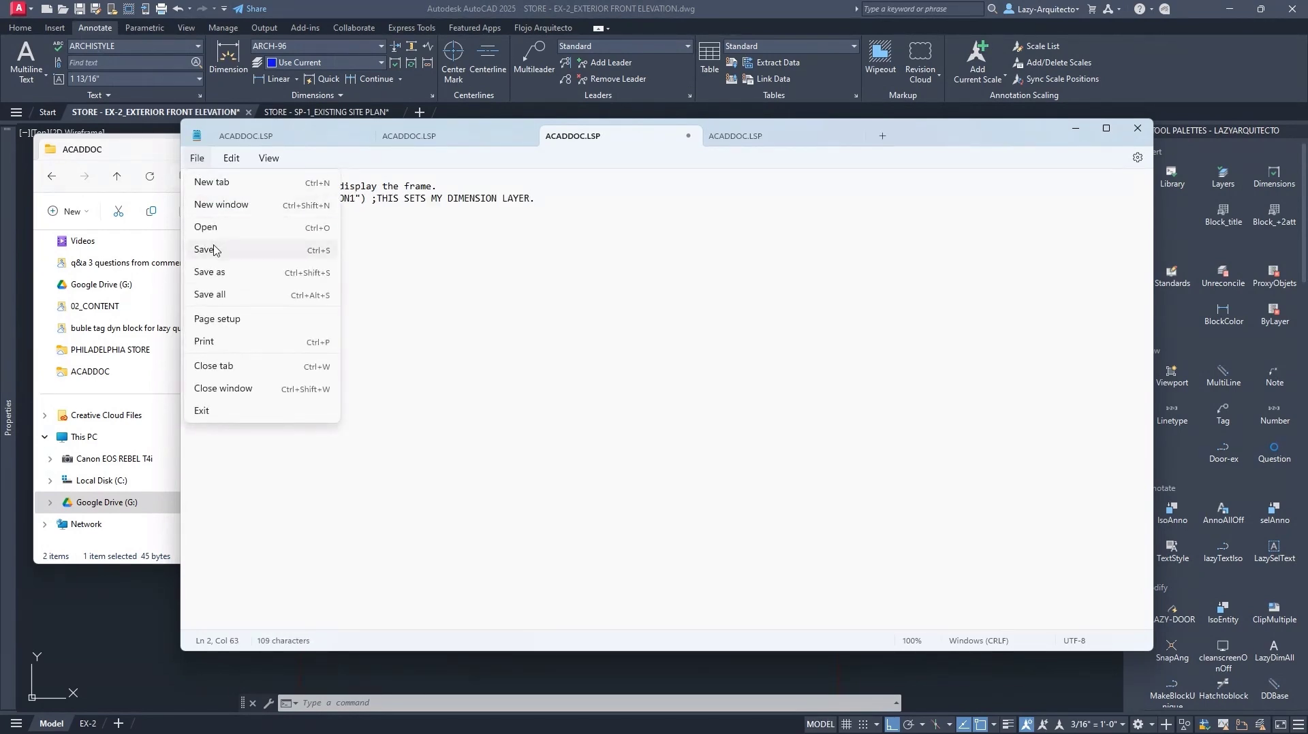
pyautogui.click(214, 250)
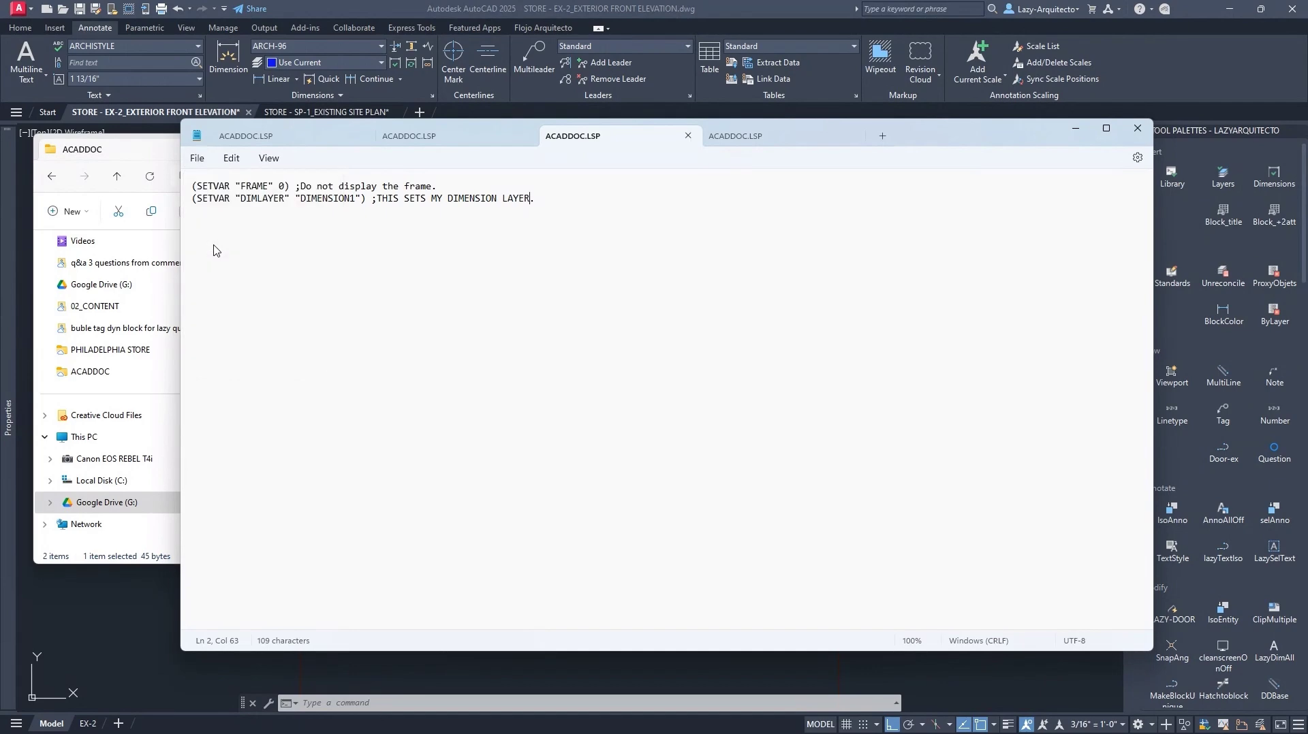
pyautogui.click(687, 136)
pyautogui.click(1137, 128)
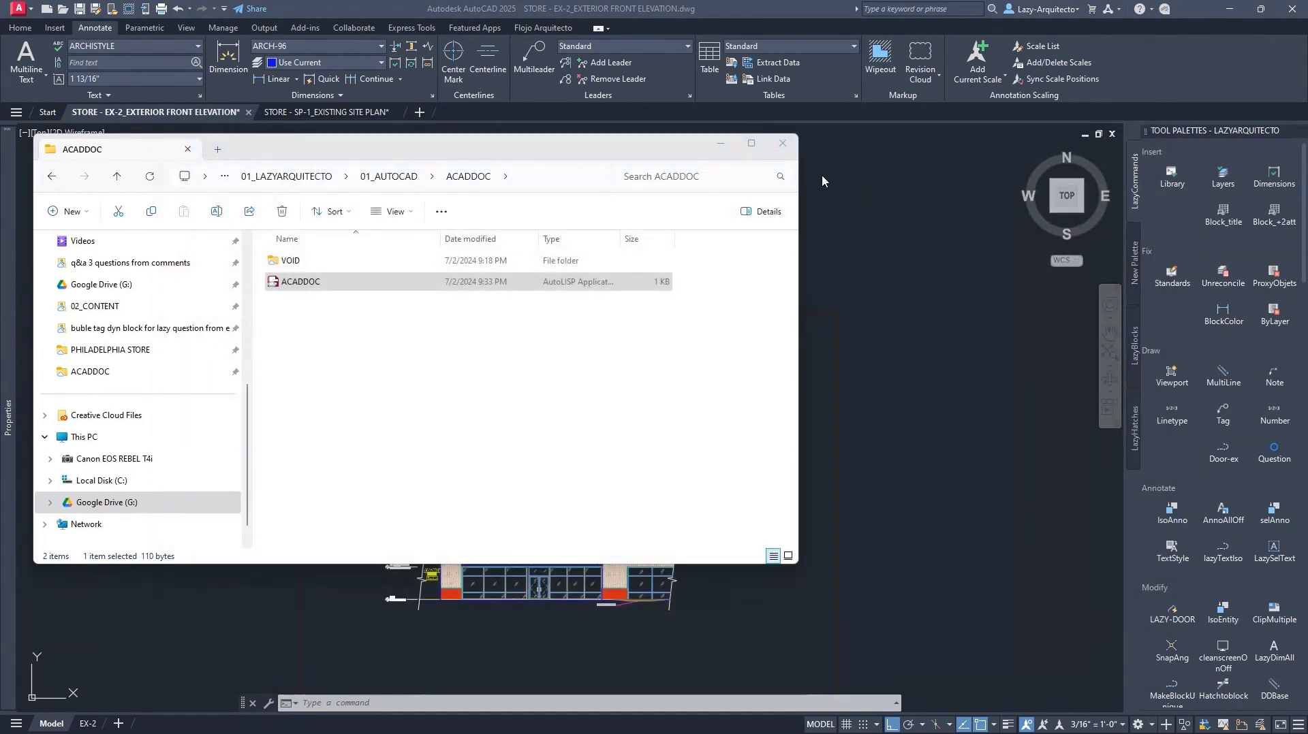
pyautogui.click(782, 143)
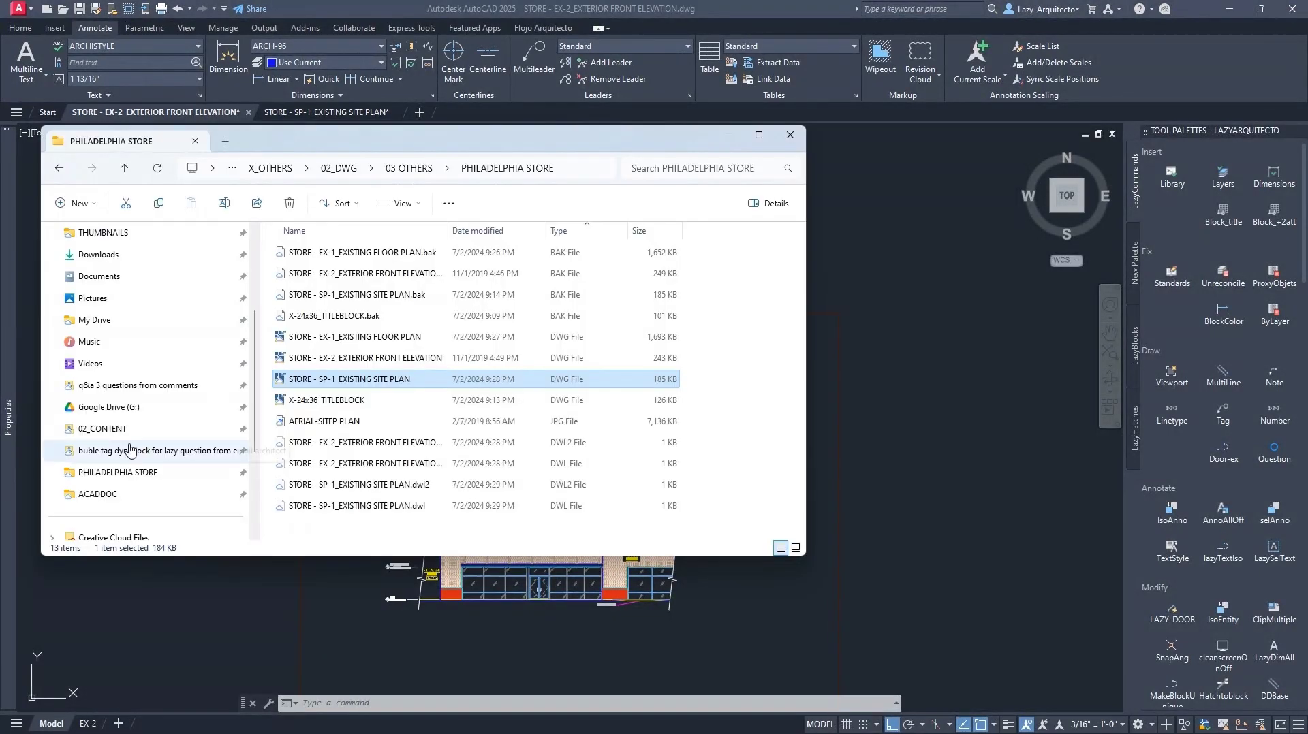
# Open the STORE - EX-1_EXISTING FLOOR PLAN drawing from the PHILADELPHIA STORE folder and switch to model space.
pyautogui.doubleClick(339, 338)
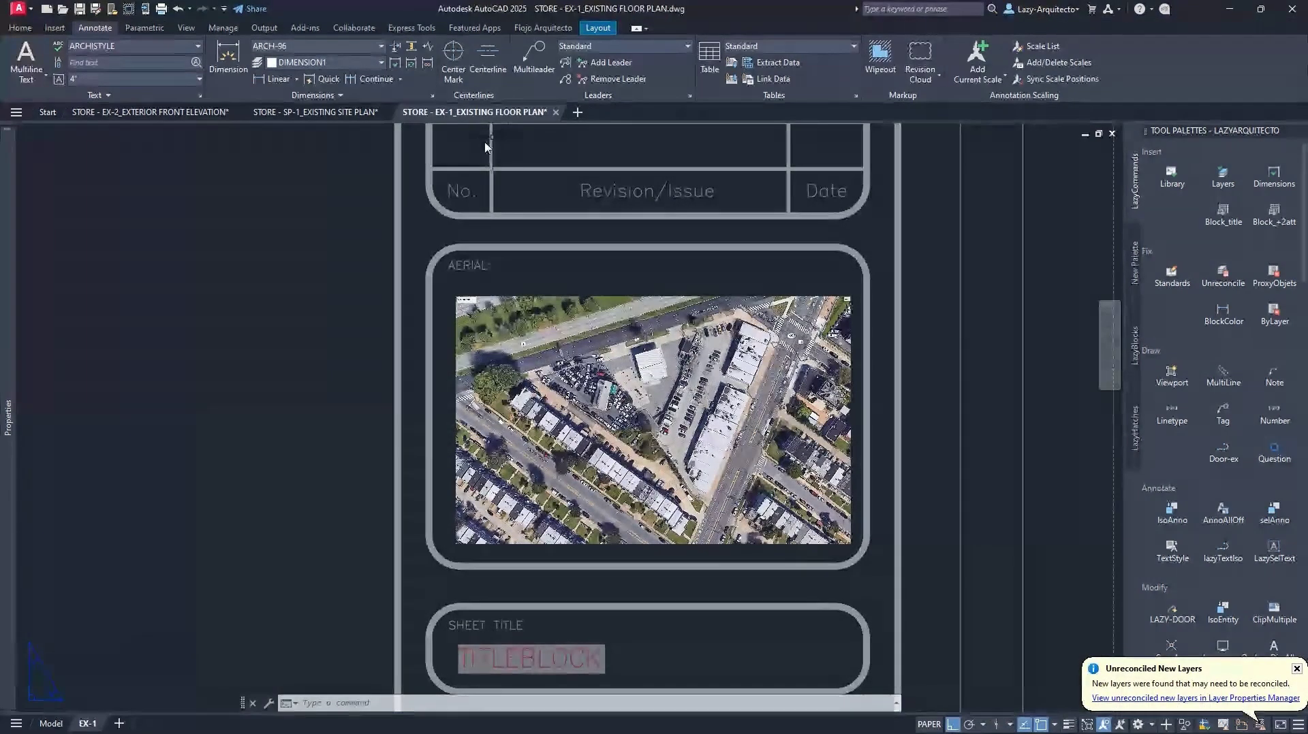
pyautogui.scroll(-5, 502, 271)
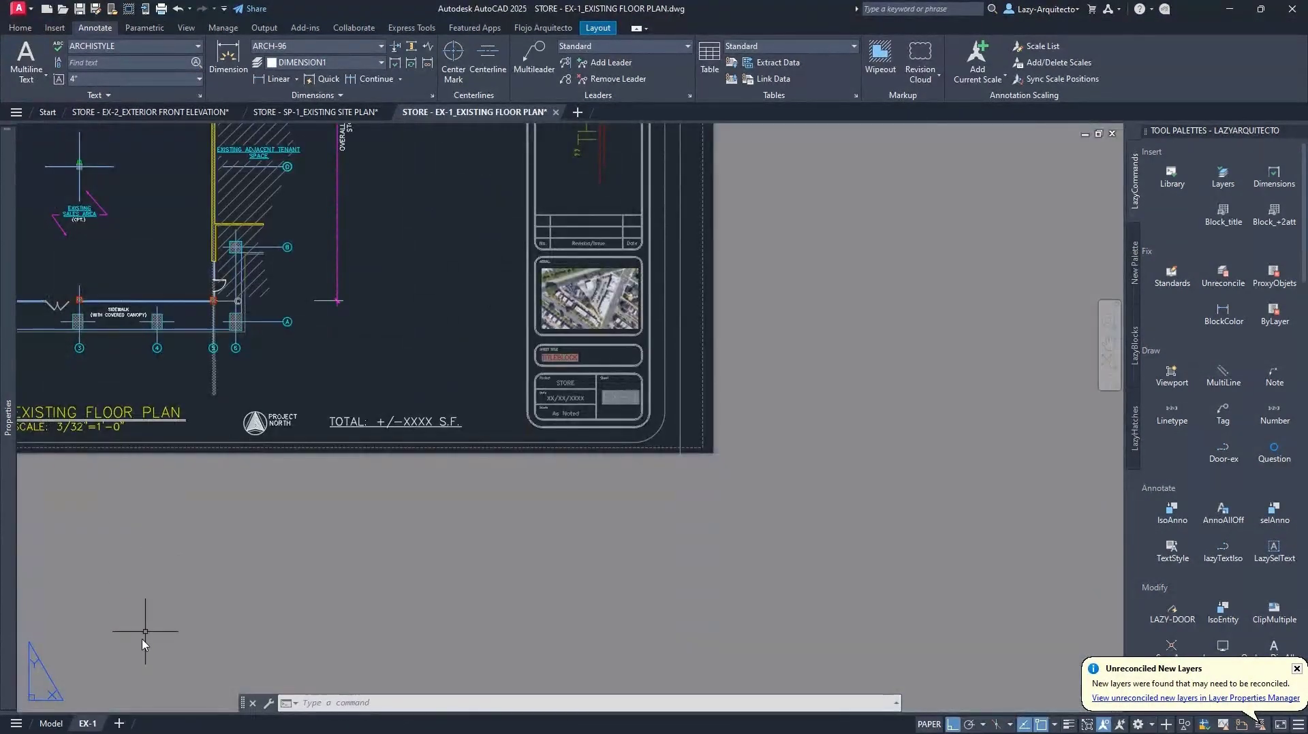
pyautogui.click(51, 723)
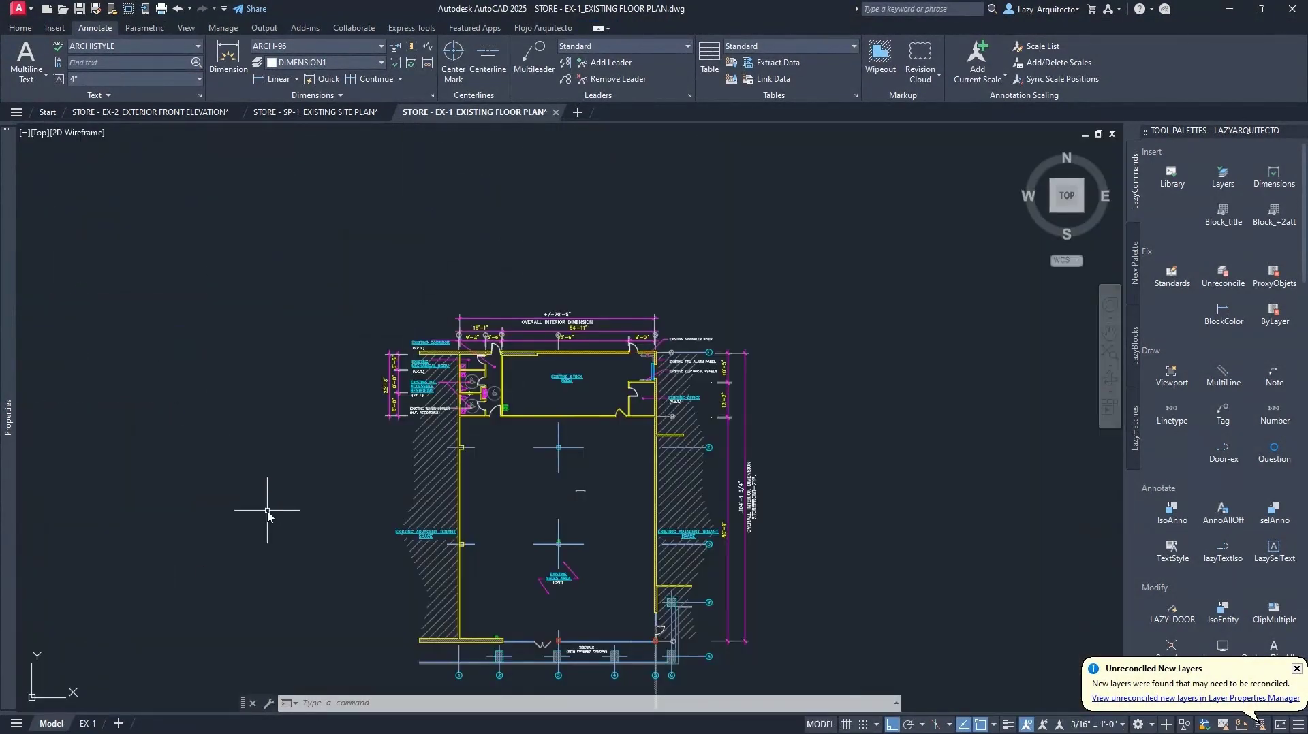
# Place a horizontal linear dimension about 11'-10" long in the empty space to the left of the floor plan.
pyautogui.write('DLI')
pyautogui.press('Return')
pyautogui.click(276, 466)
pyautogui.click(310, 466)
pyautogui.click(293, 495)
# Select the new linear dimension beside the floor plan to check which layer it is on, and deselect it.
pyautogui.click(293, 494)
pyautogui.click(20, 27)
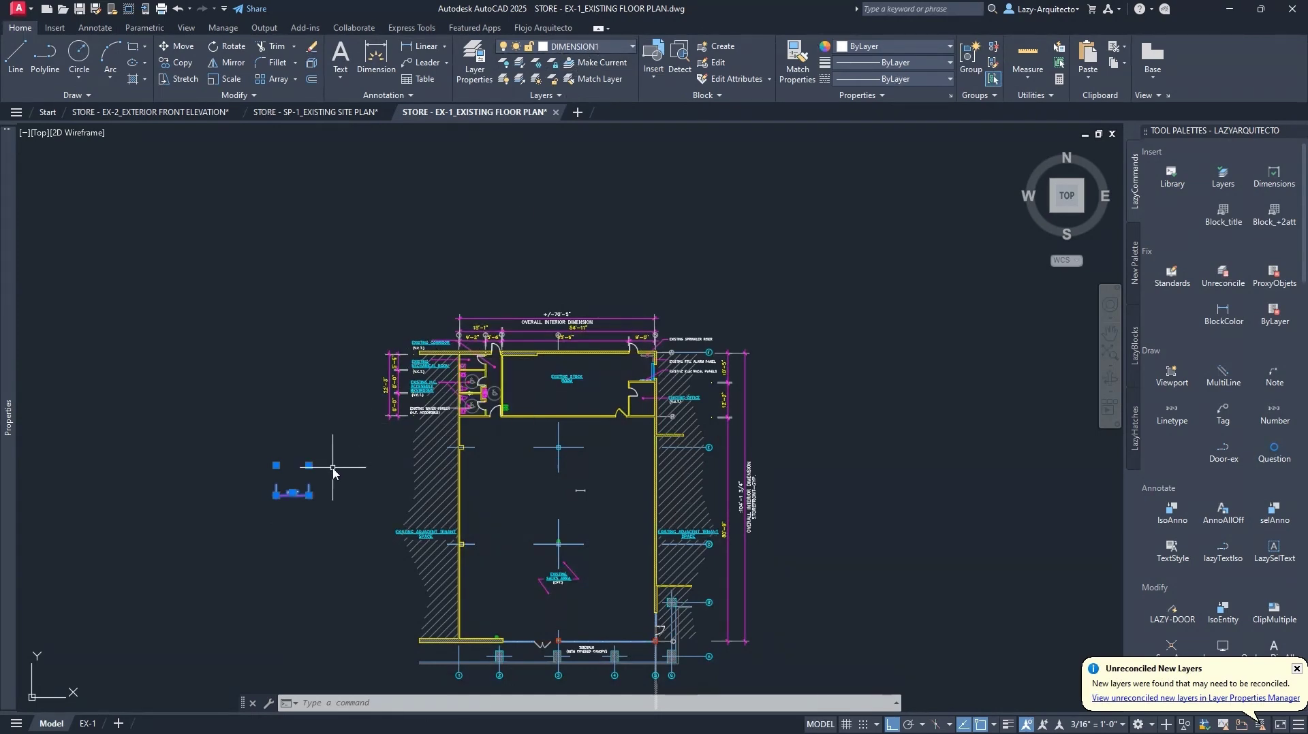
pyautogui.scroll(4, 321, 503)
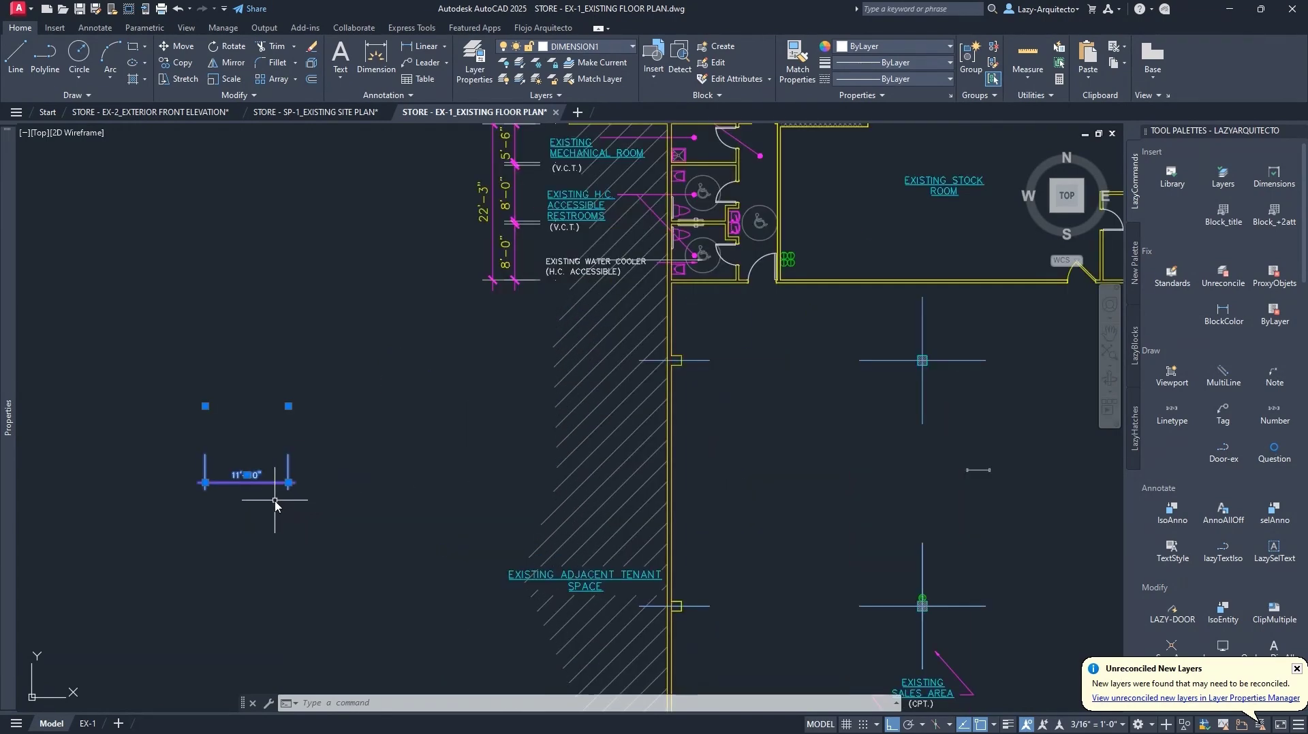
pyautogui.press('Escape')
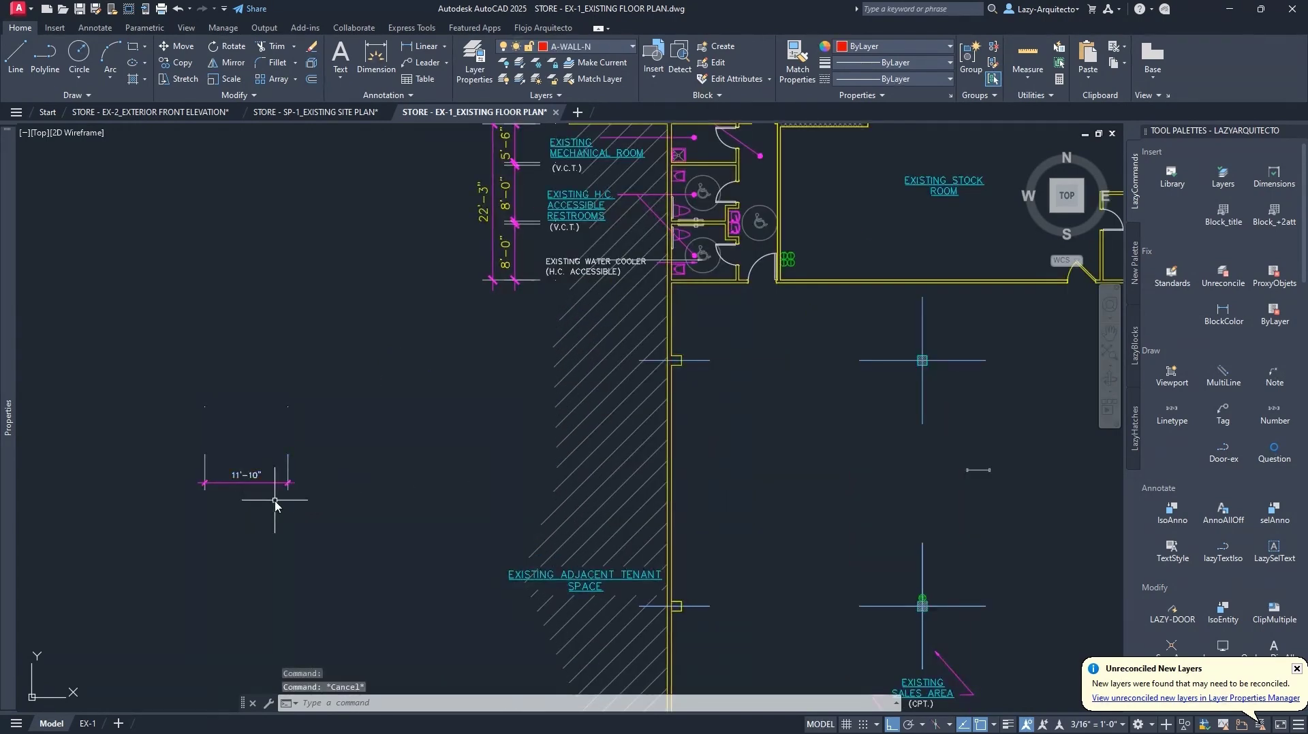